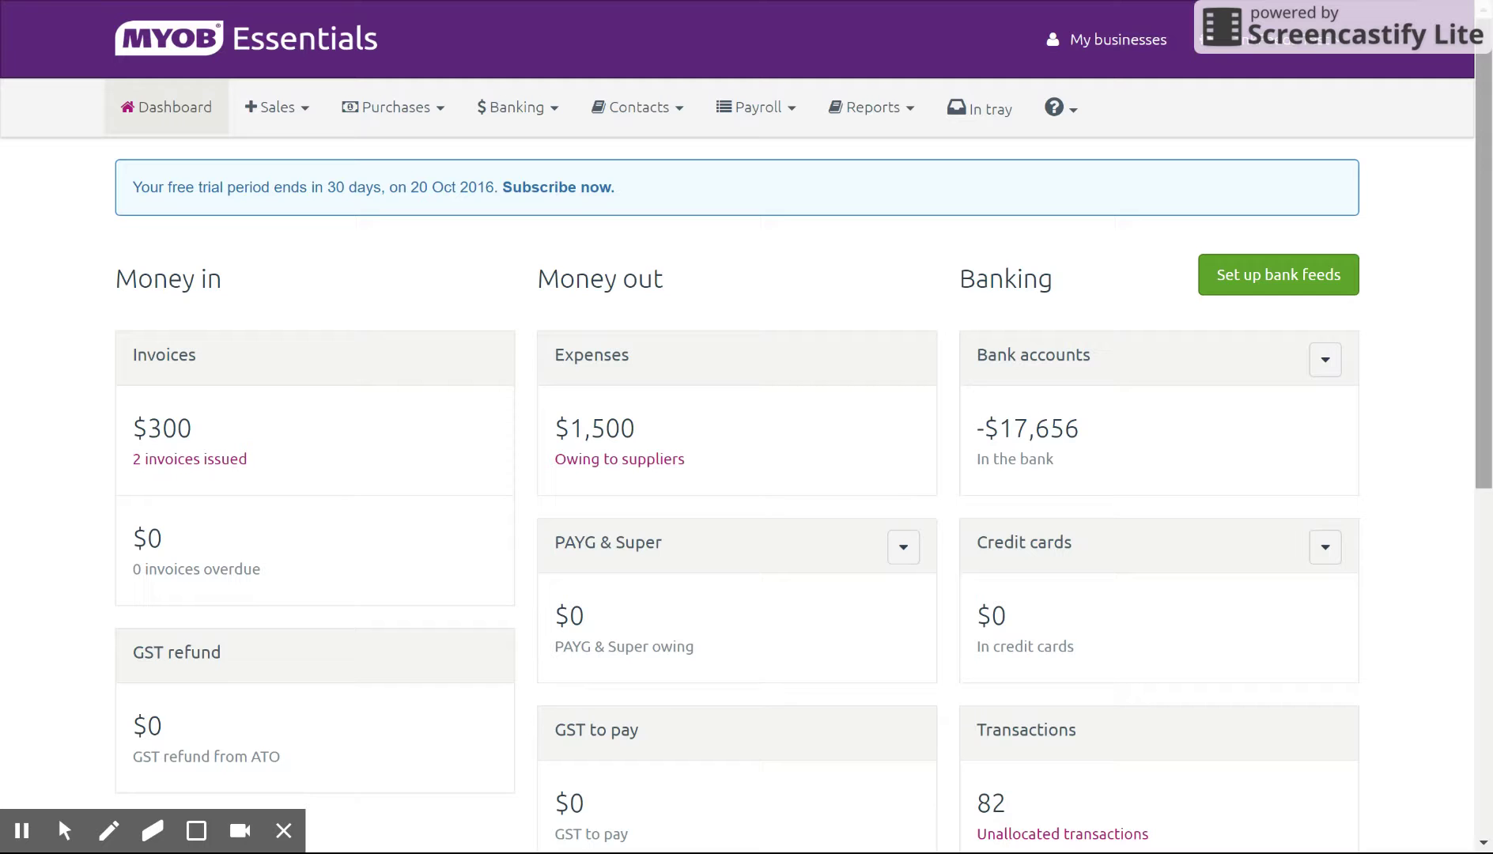
# Step: Open Invoice and quote settings and review the Items and services sample invoice layout
pyautogui.click(1327, 51)
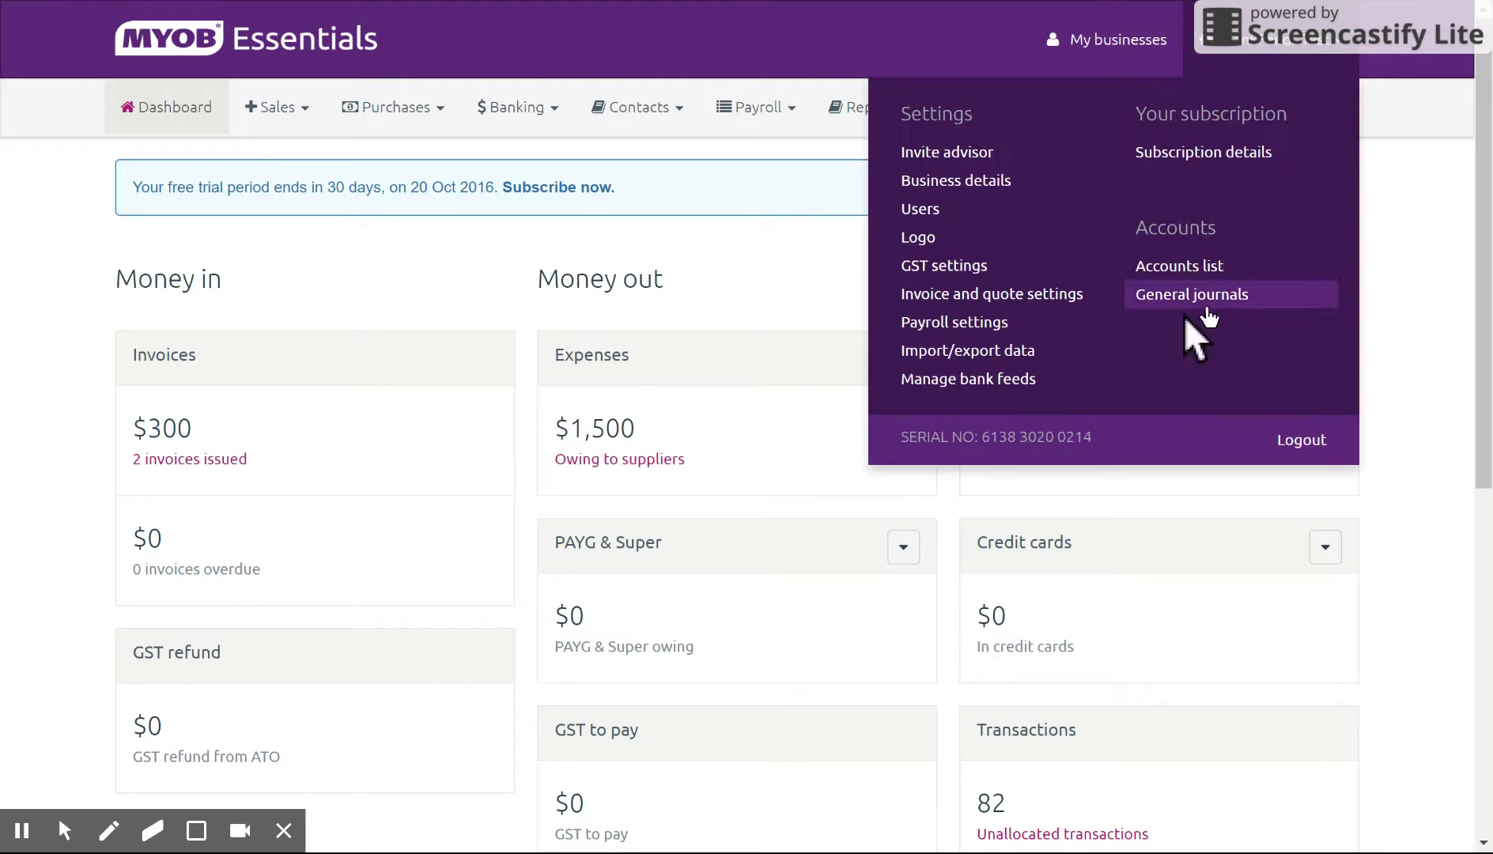
pyautogui.click(1044, 296)
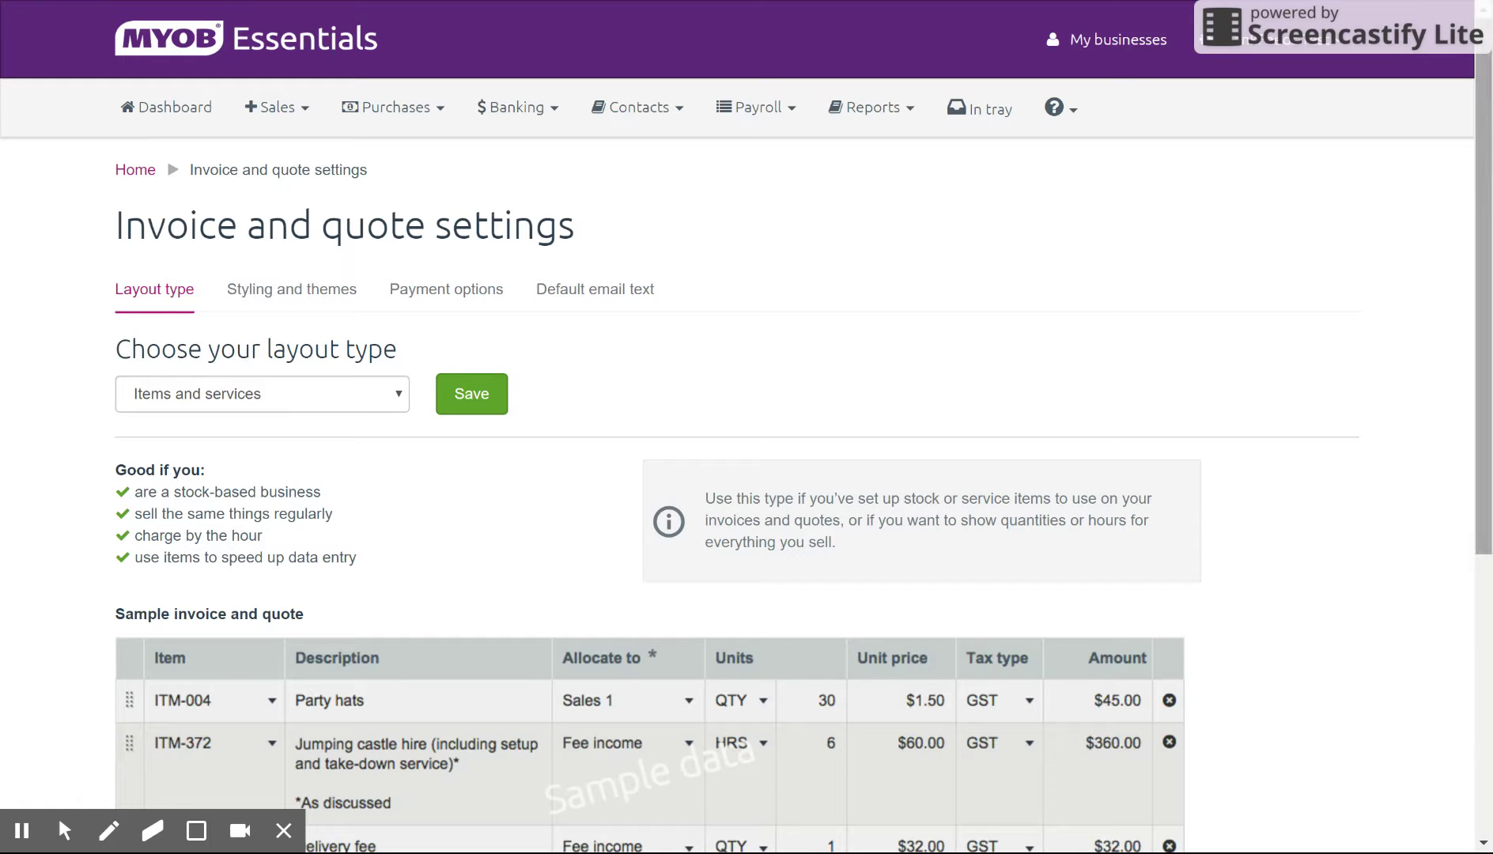
pyautogui.scroll(-3, 1473, 206)
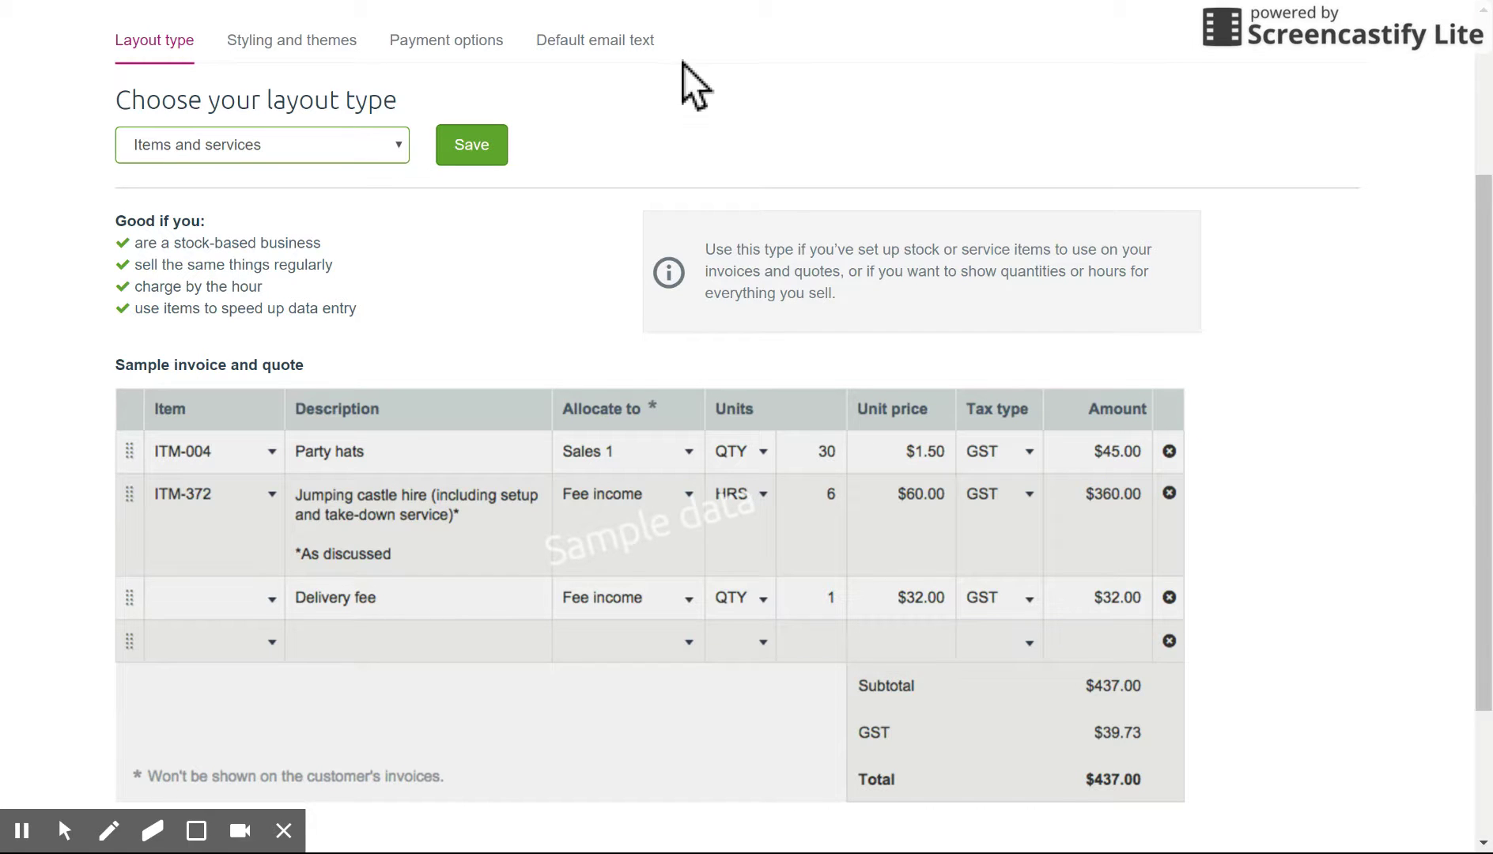
pyautogui.click(678, 110)
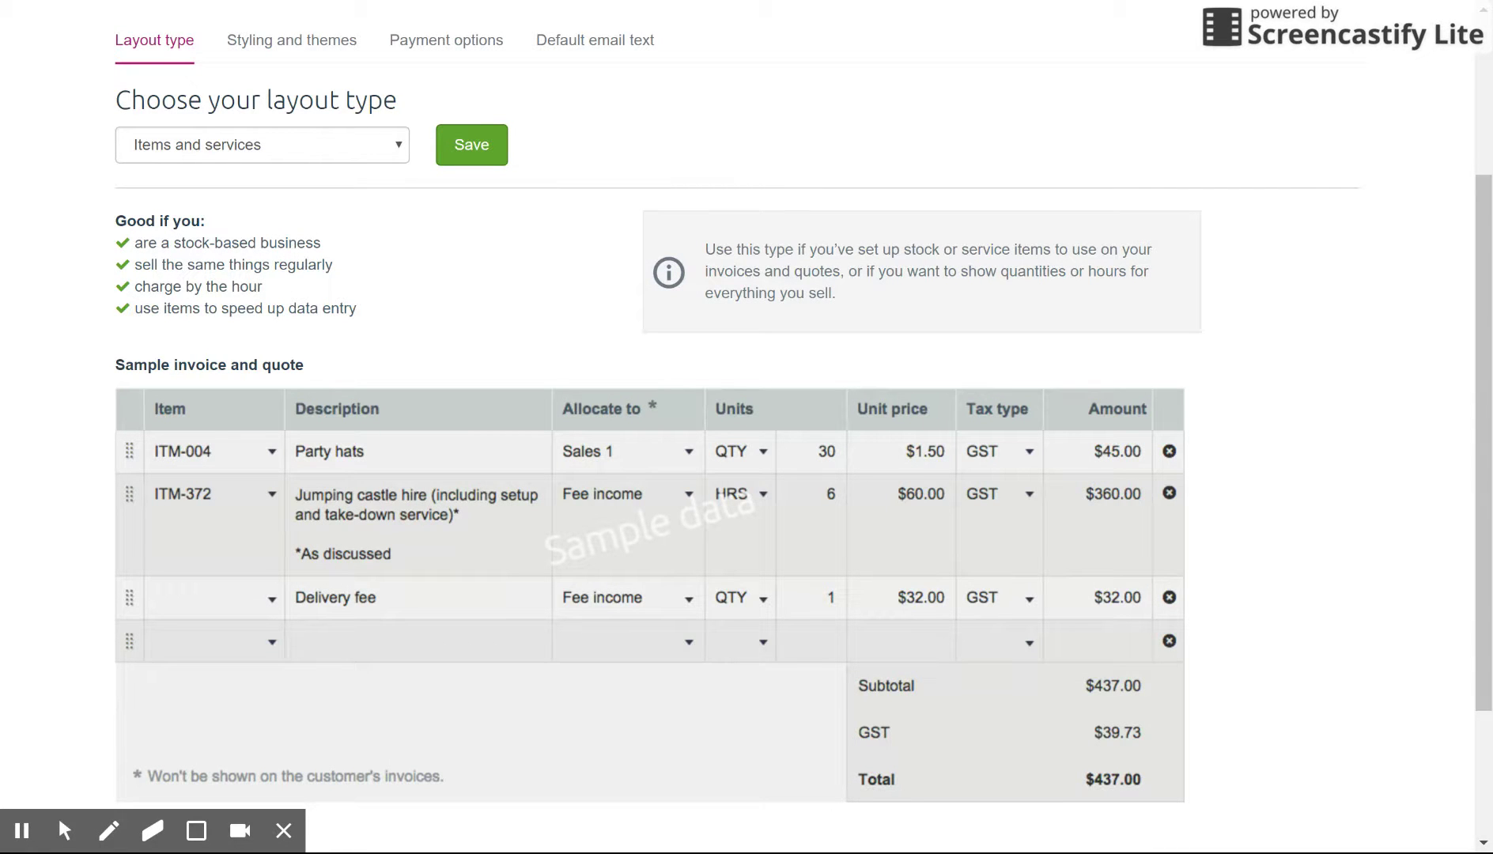
pyautogui.moveTo(1484, 474); pyautogui.dragTo(1484, 350)
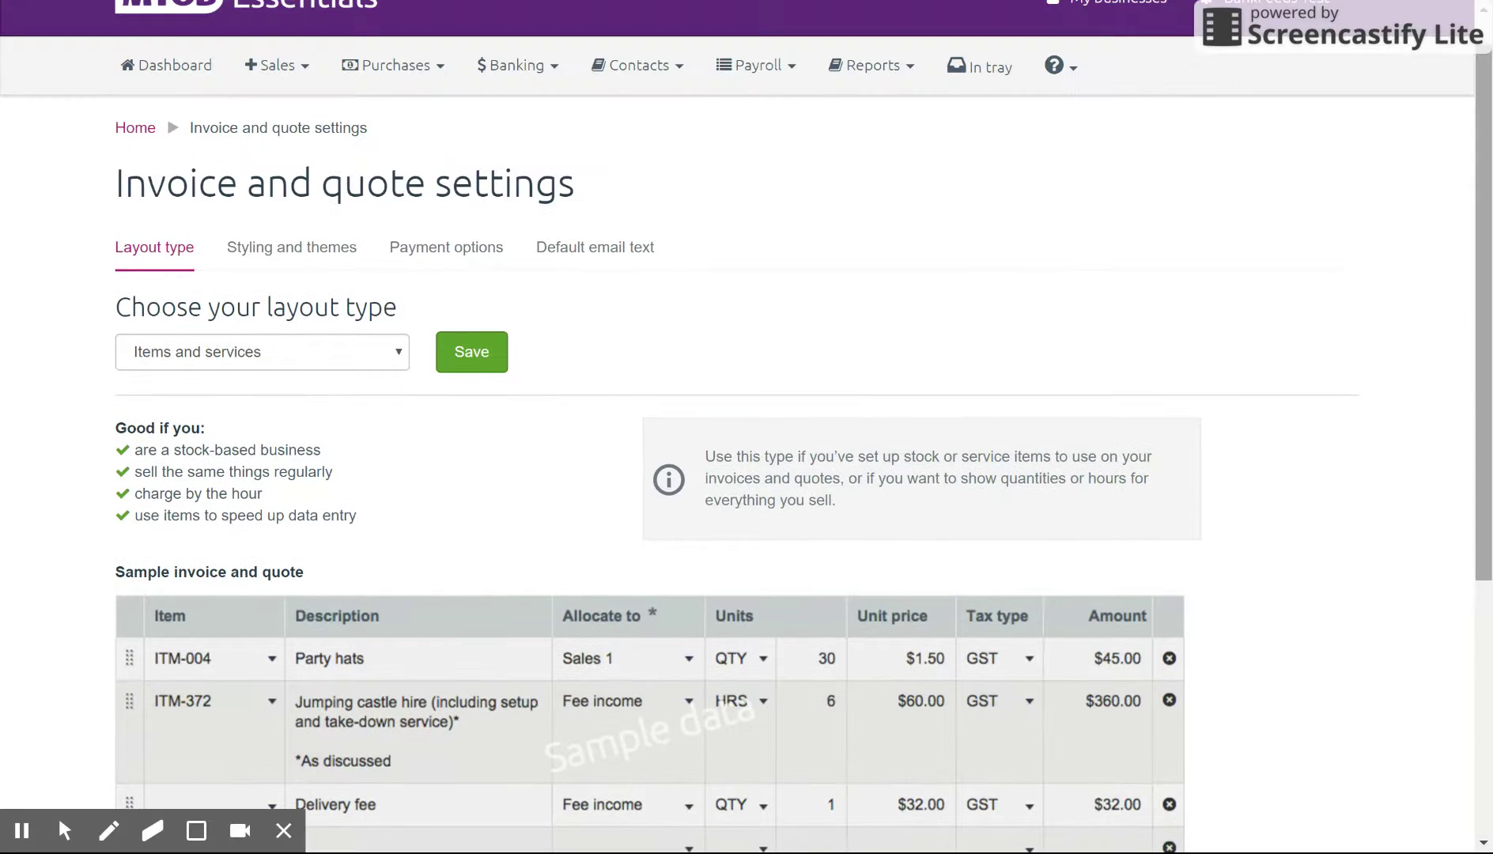
# Step: Show the website among invoice business details, keeping the logo on the left
pyautogui.click(341, 277)
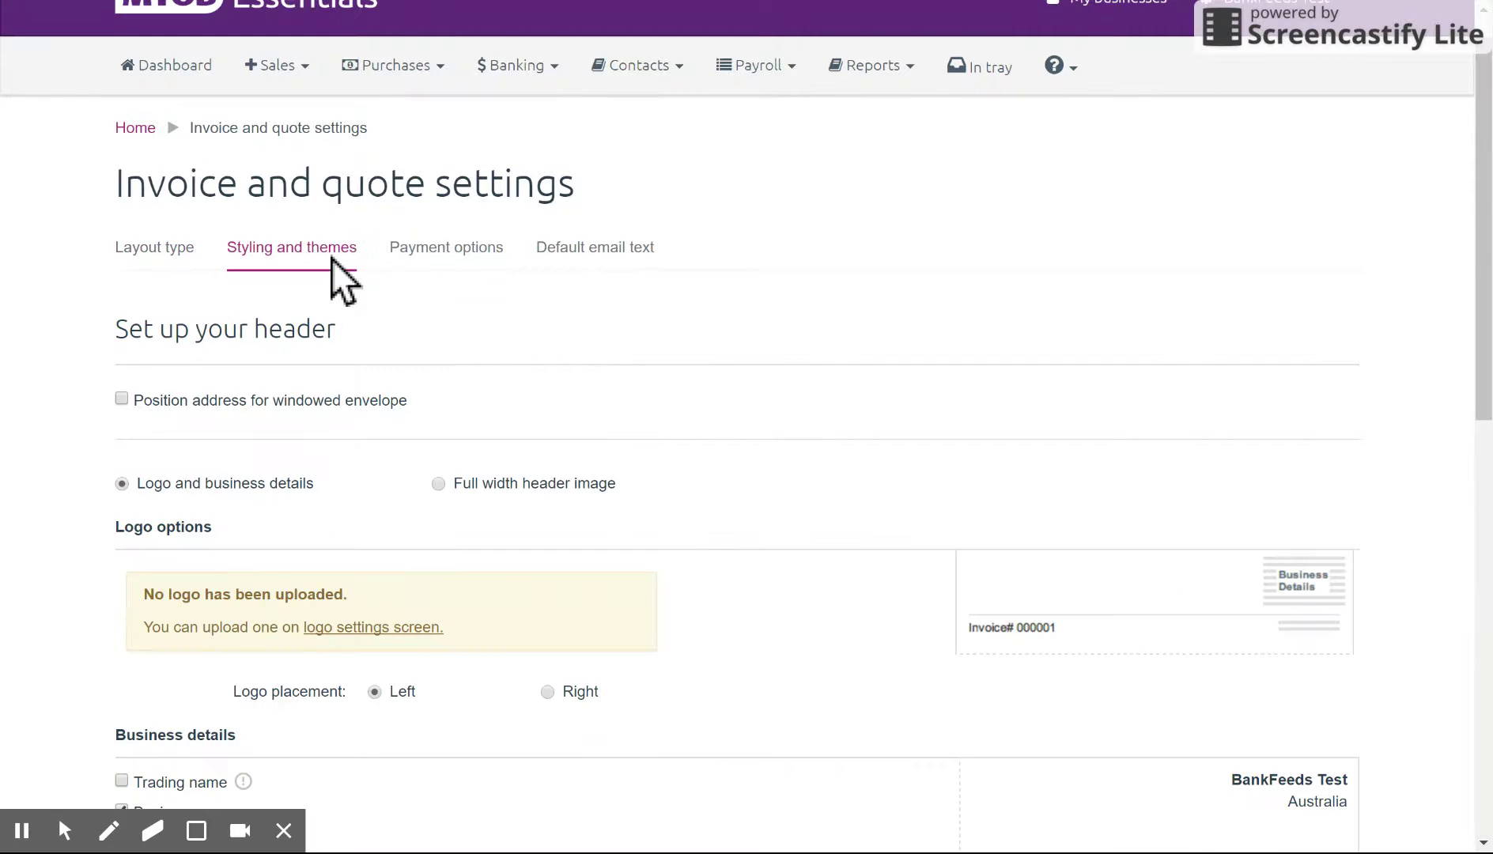
pyautogui.moveTo(1484, 210); pyautogui.dragTo(1483, 390)
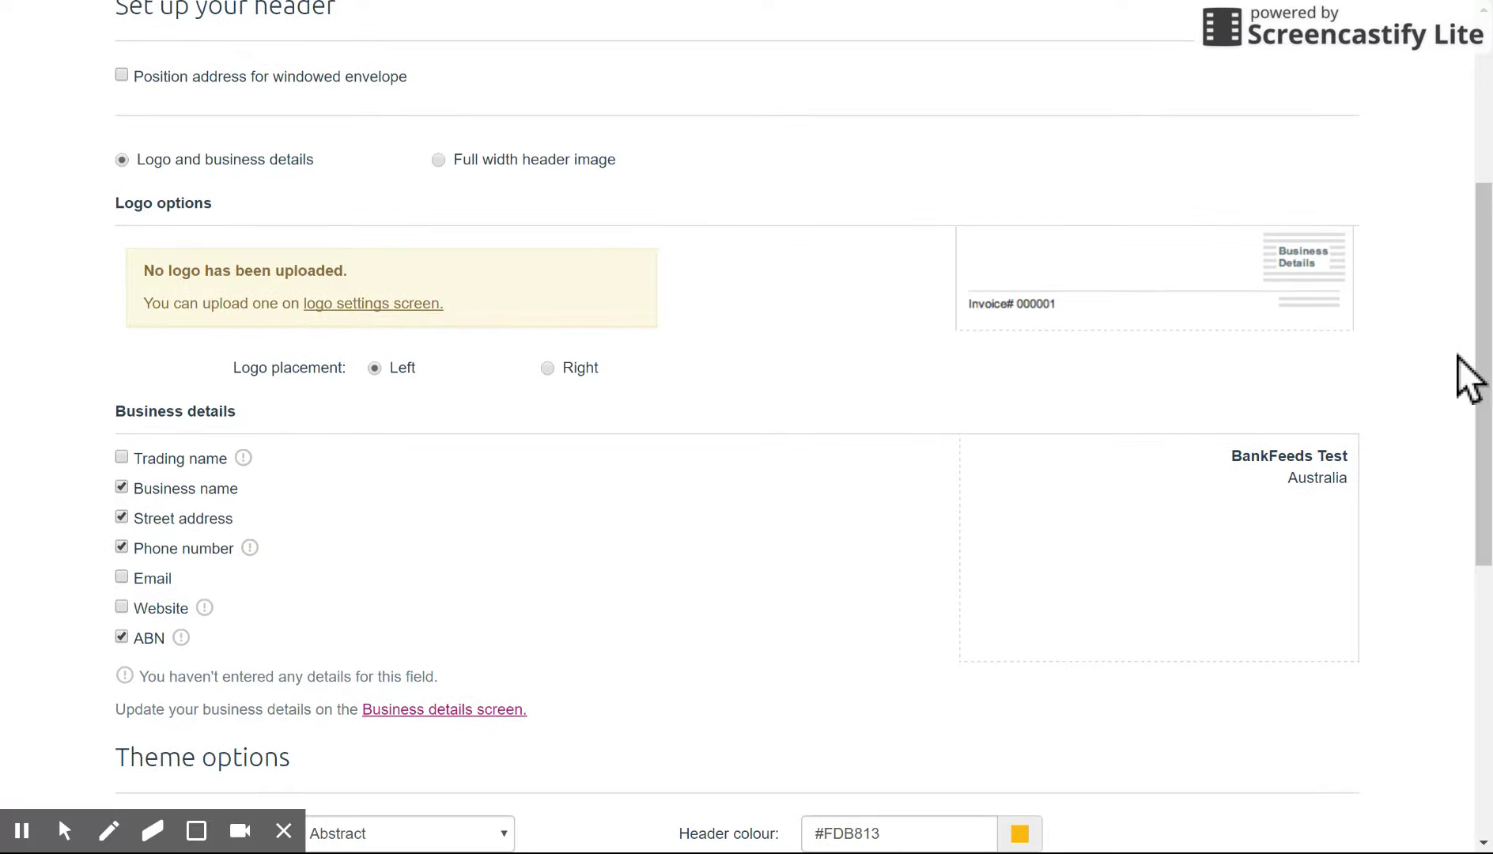
pyautogui.click(550, 368)
pyautogui.click(367, 377)
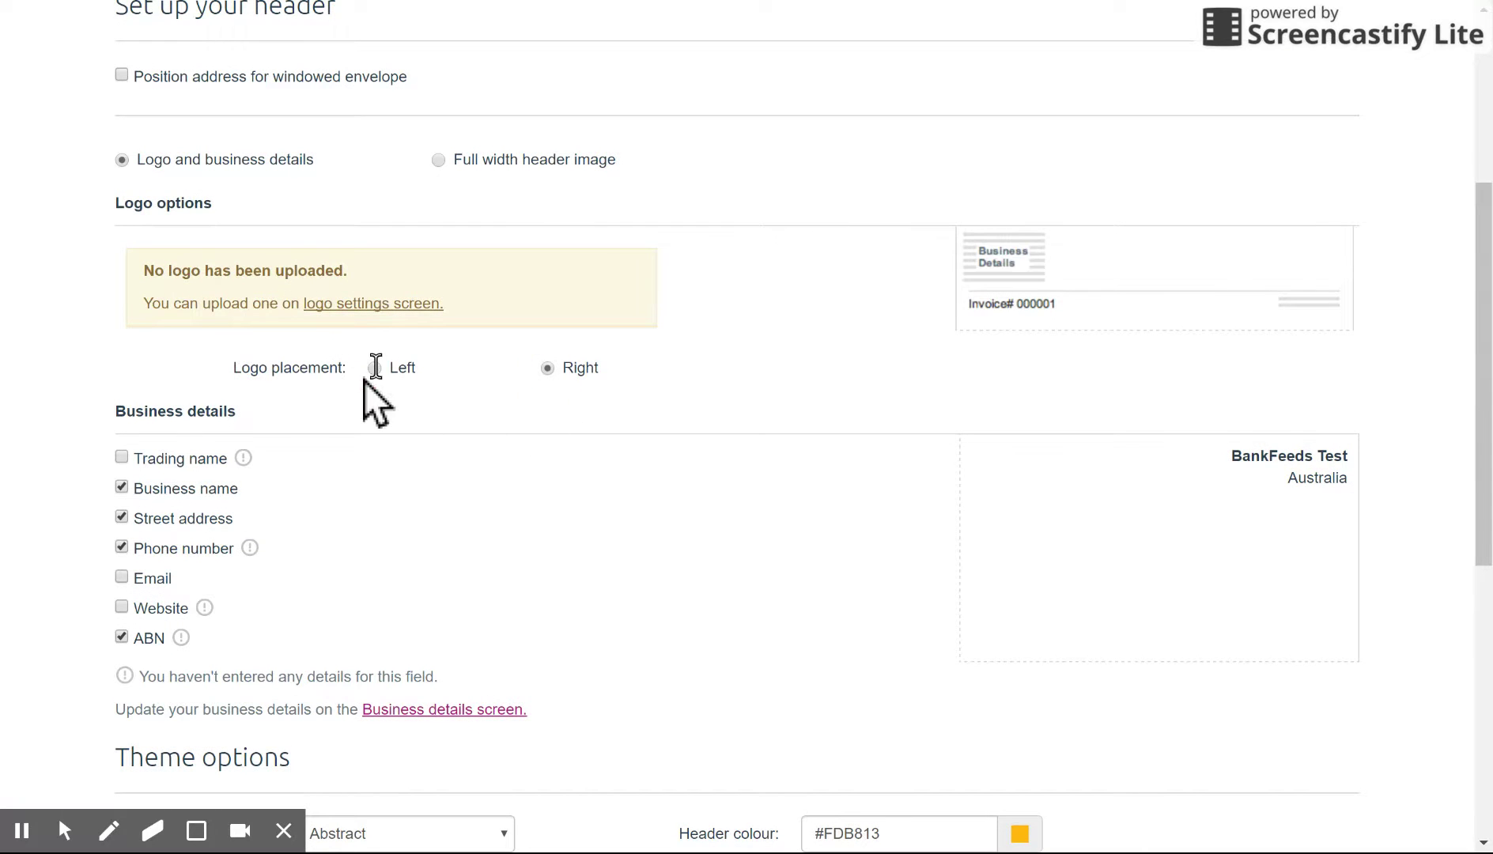
pyautogui.click(123, 458)
pyautogui.click(98, 579)
pyautogui.click(101, 603)
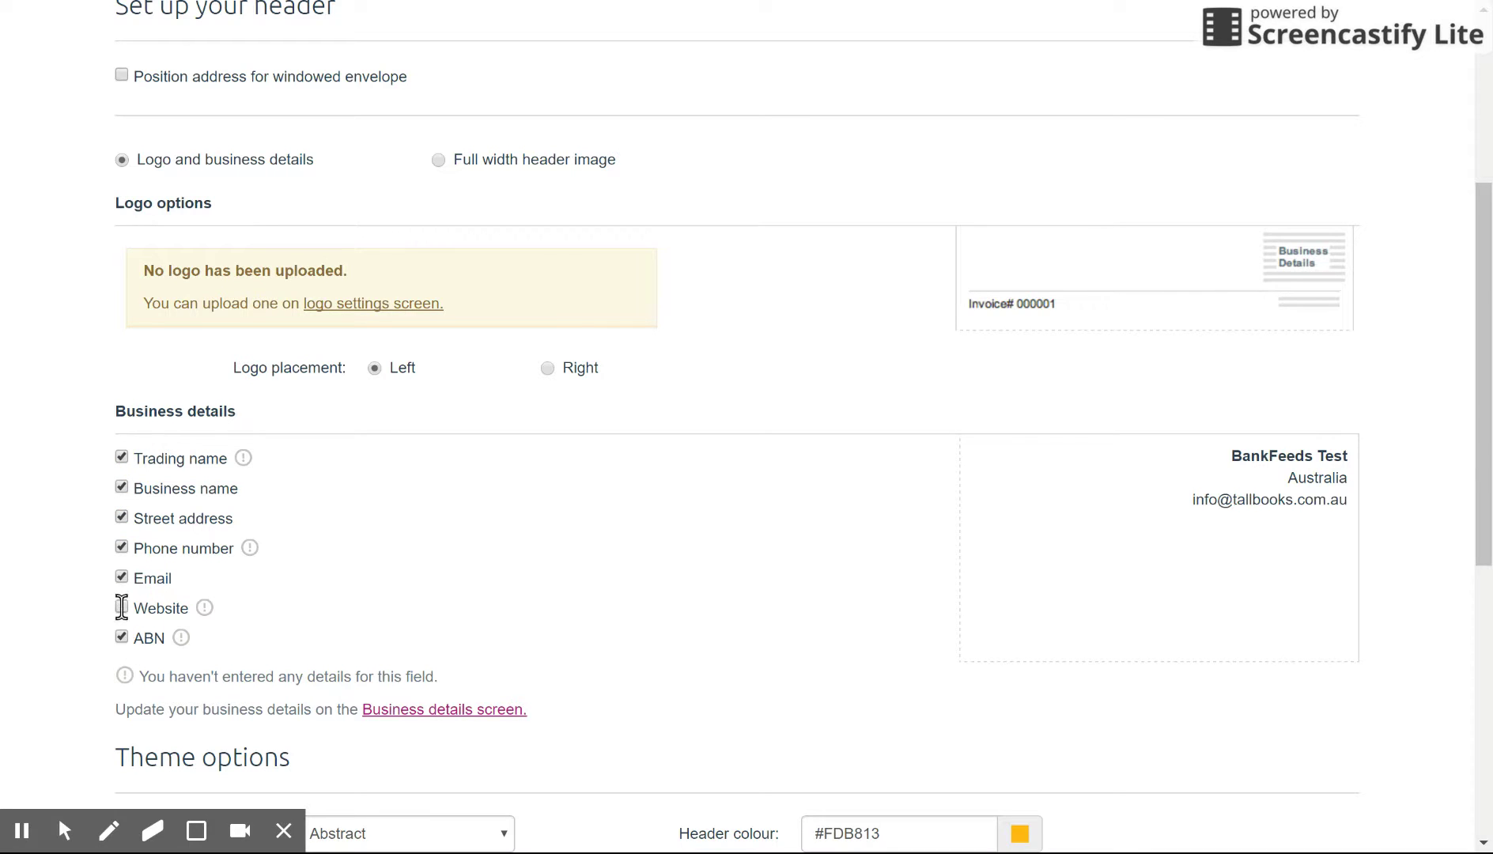
pyautogui.click(121, 608)
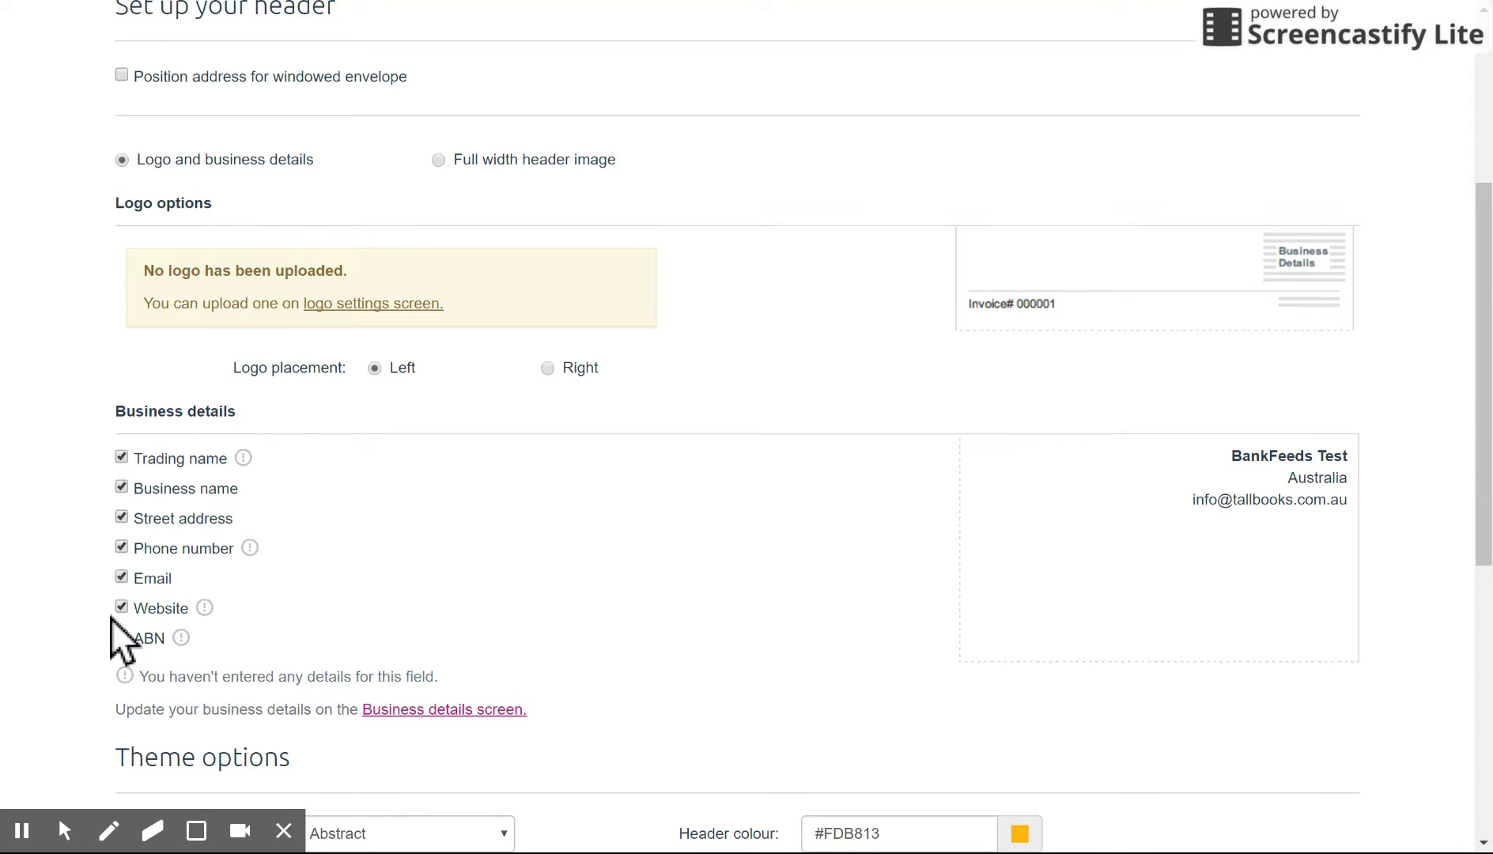
pyautogui.click(120, 458)
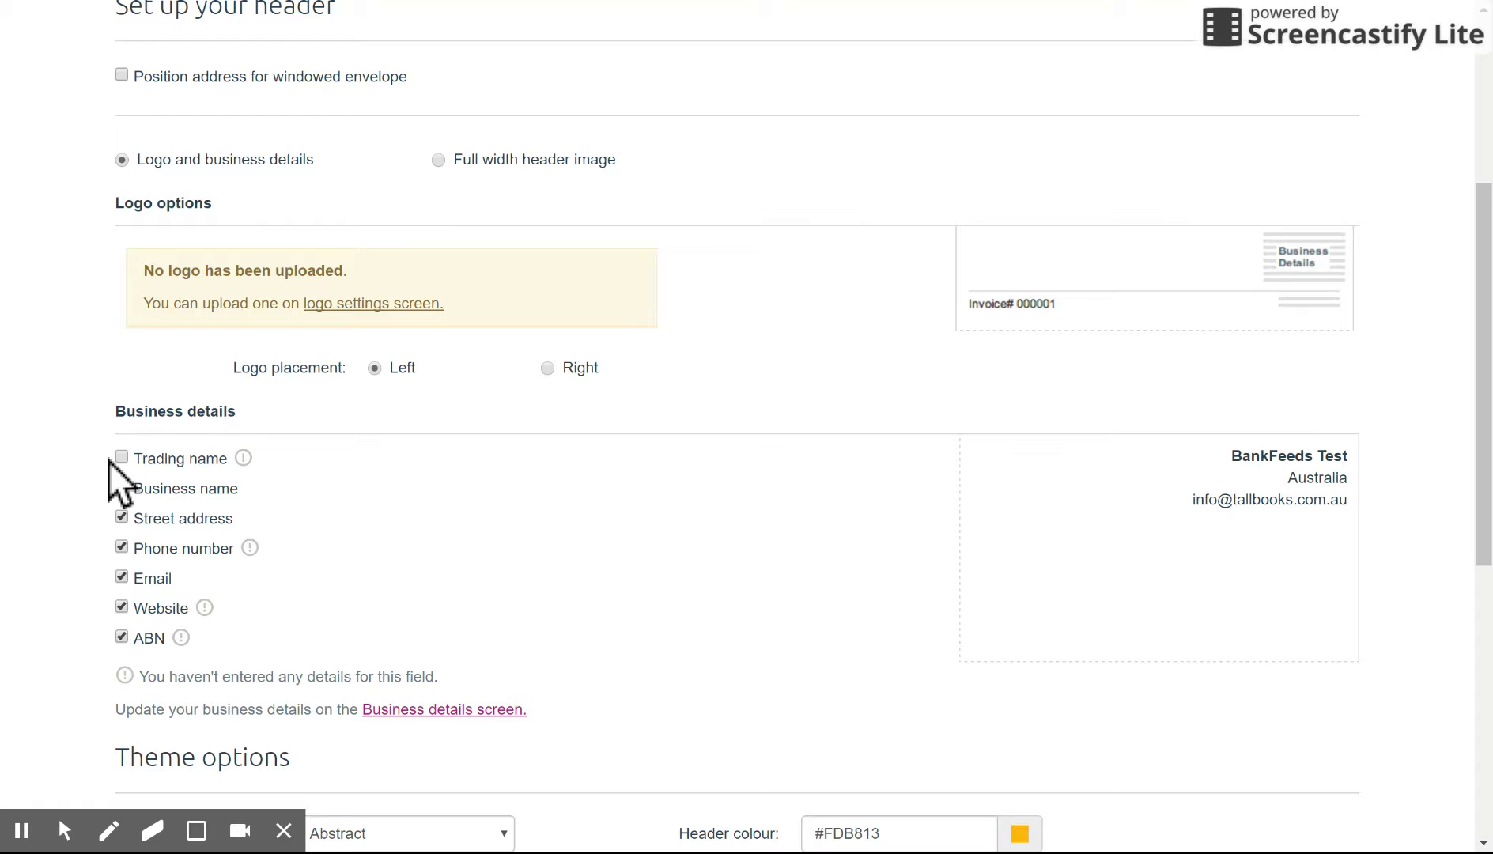
pyautogui.click(121, 577)
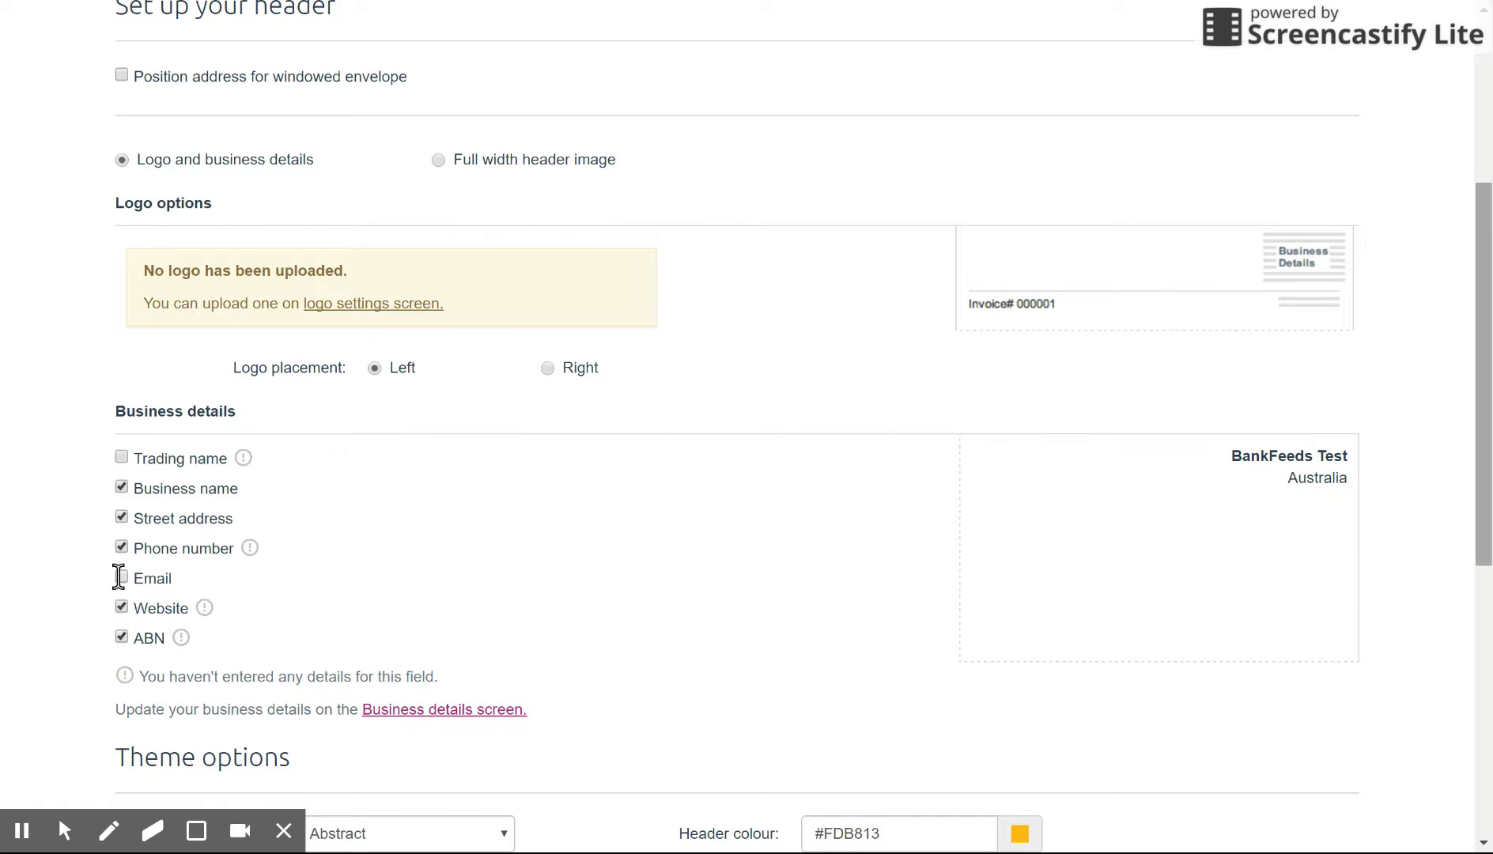
# Step: Change the invoice theme to Impressionist, leaving the header colour unchanged
pyautogui.scroll(-3, 1484, 316)
pyautogui.scroll(-3, 1471, 317)
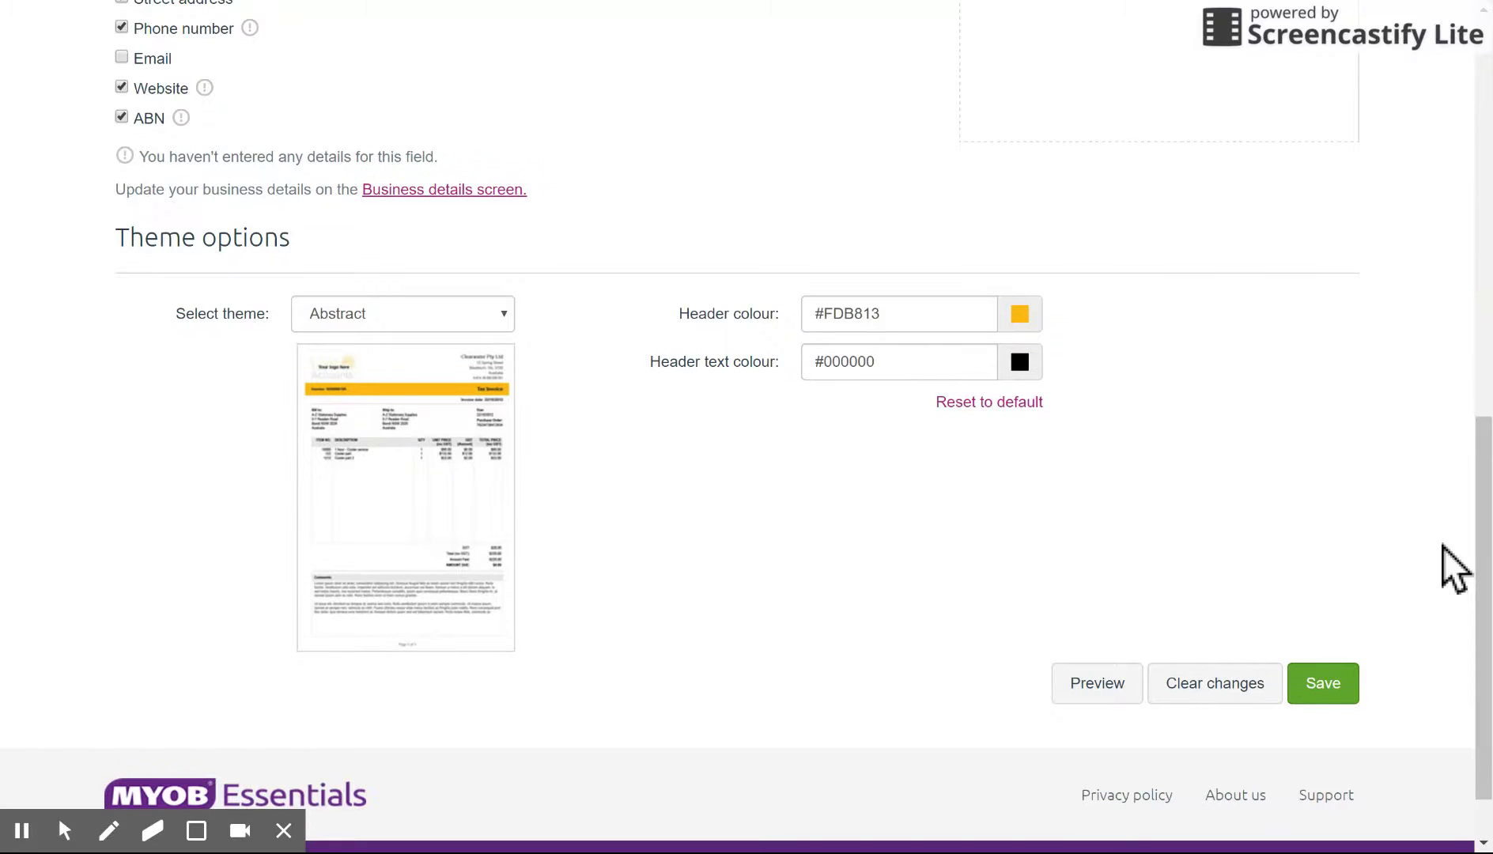
pyautogui.click(498, 314)
pyautogui.click(439, 380)
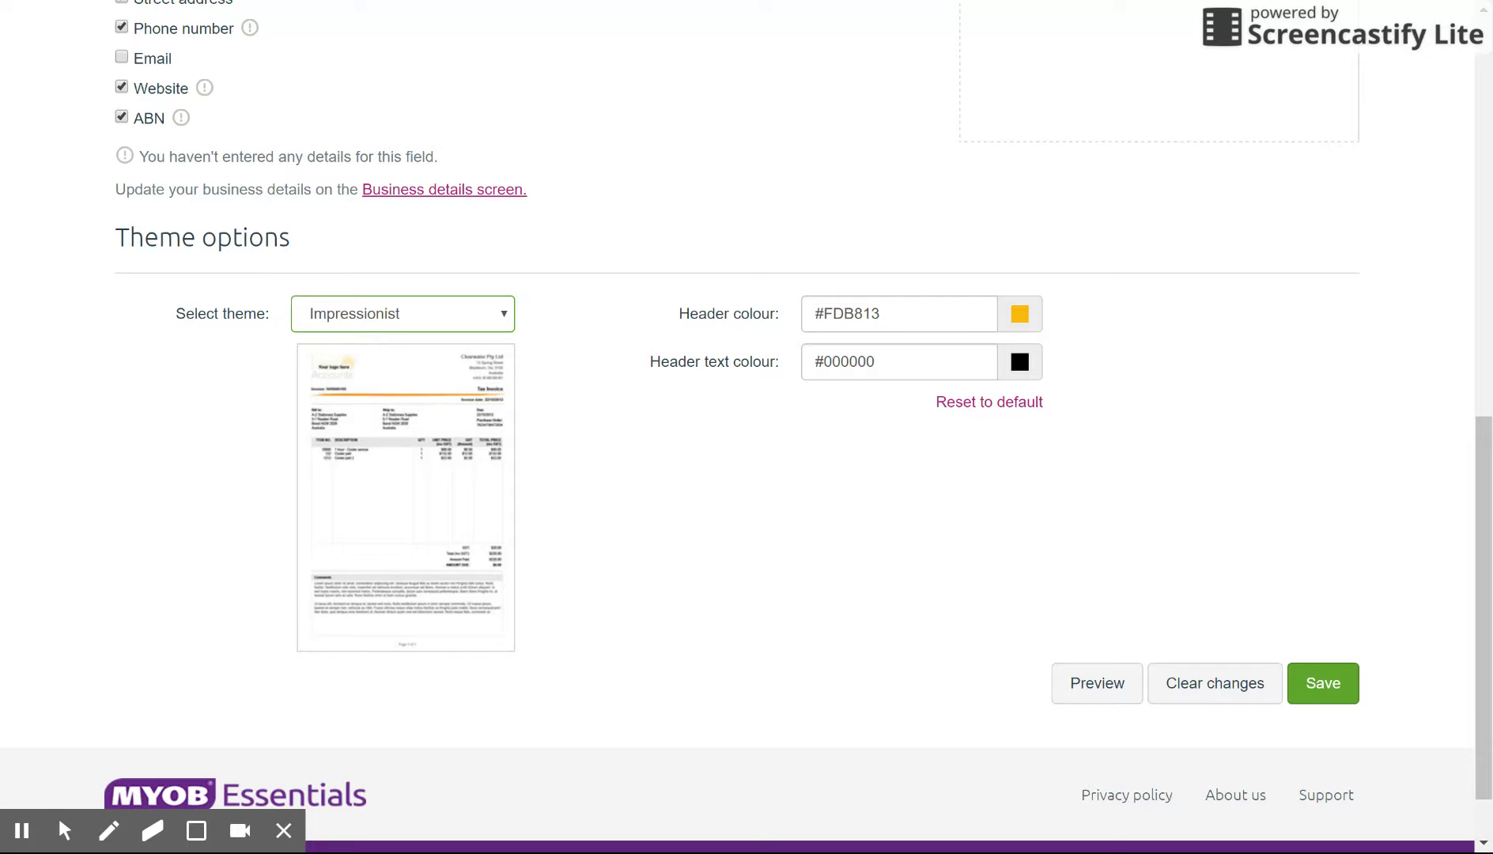
pyautogui.click(1020, 314)
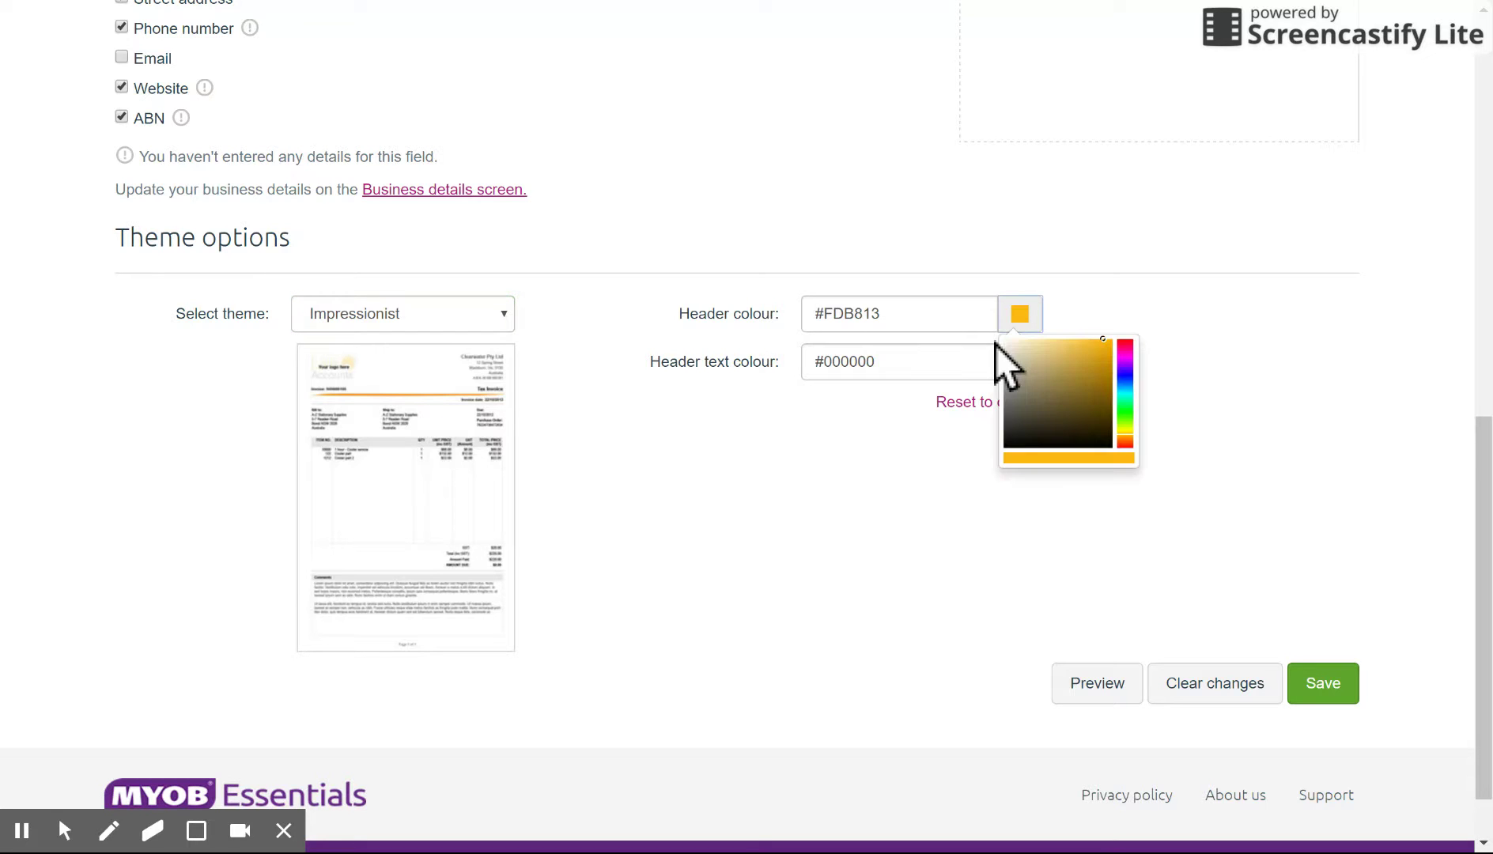
pyautogui.click(1195, 362)
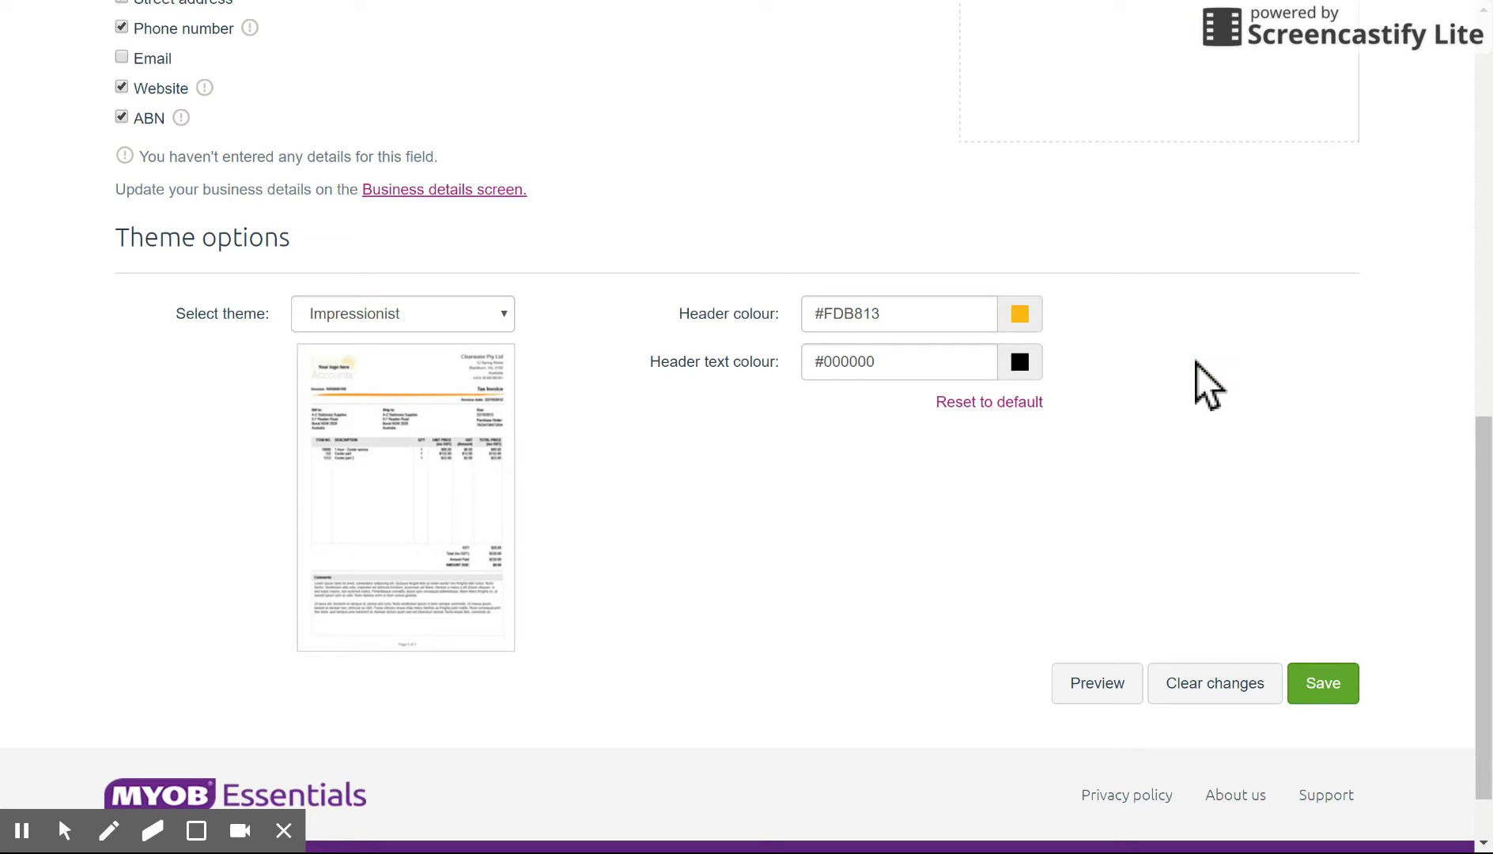
# Step: Preview the restyled Impressionist invoice
pyautogui.moveTo(1466, 639); pyautogui.dragTo(1467, 619)
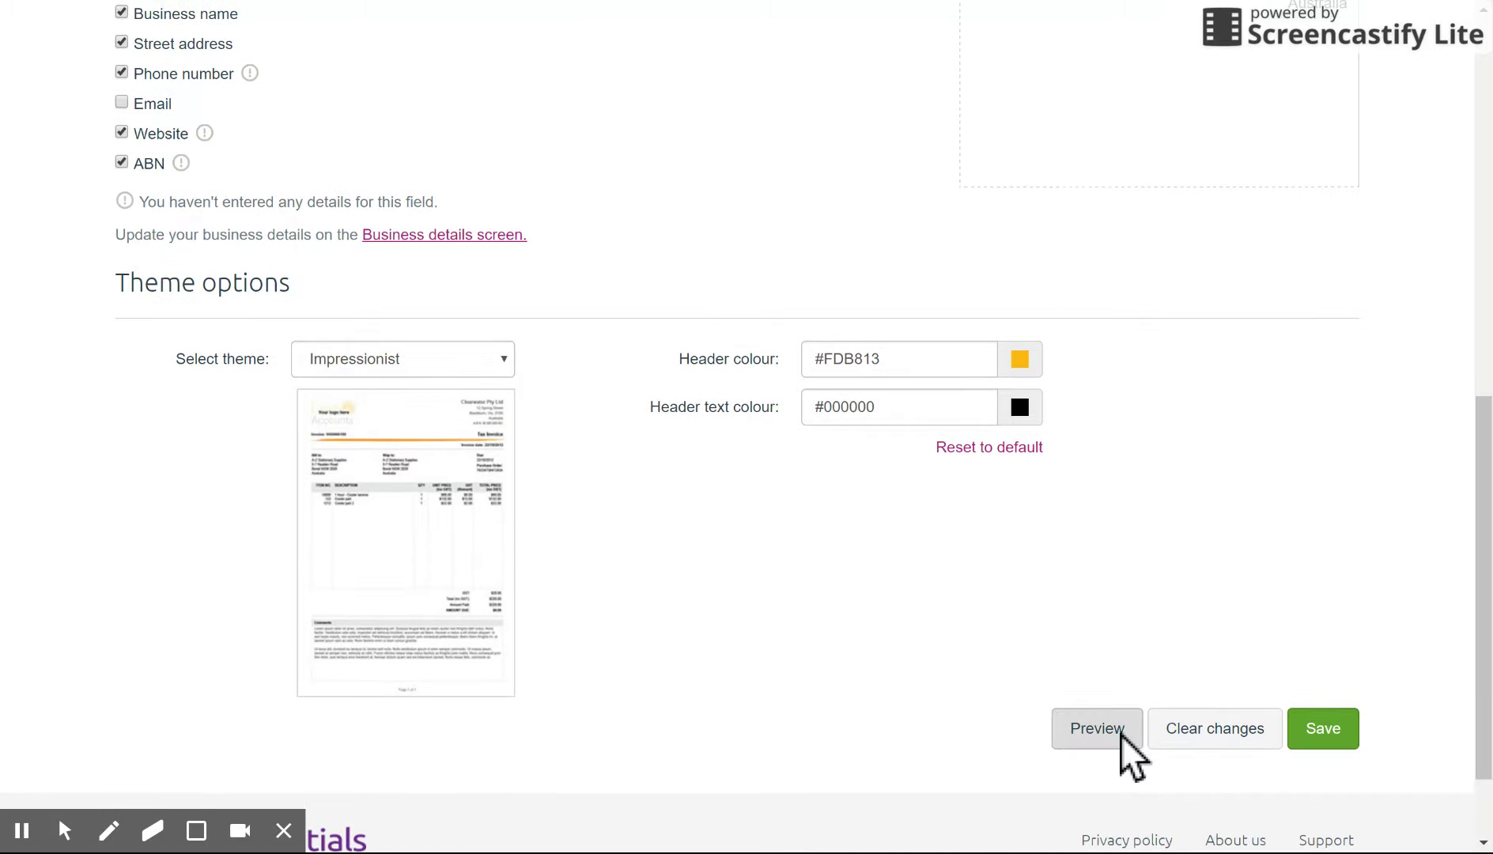
pyautogui.click(1121, 733)
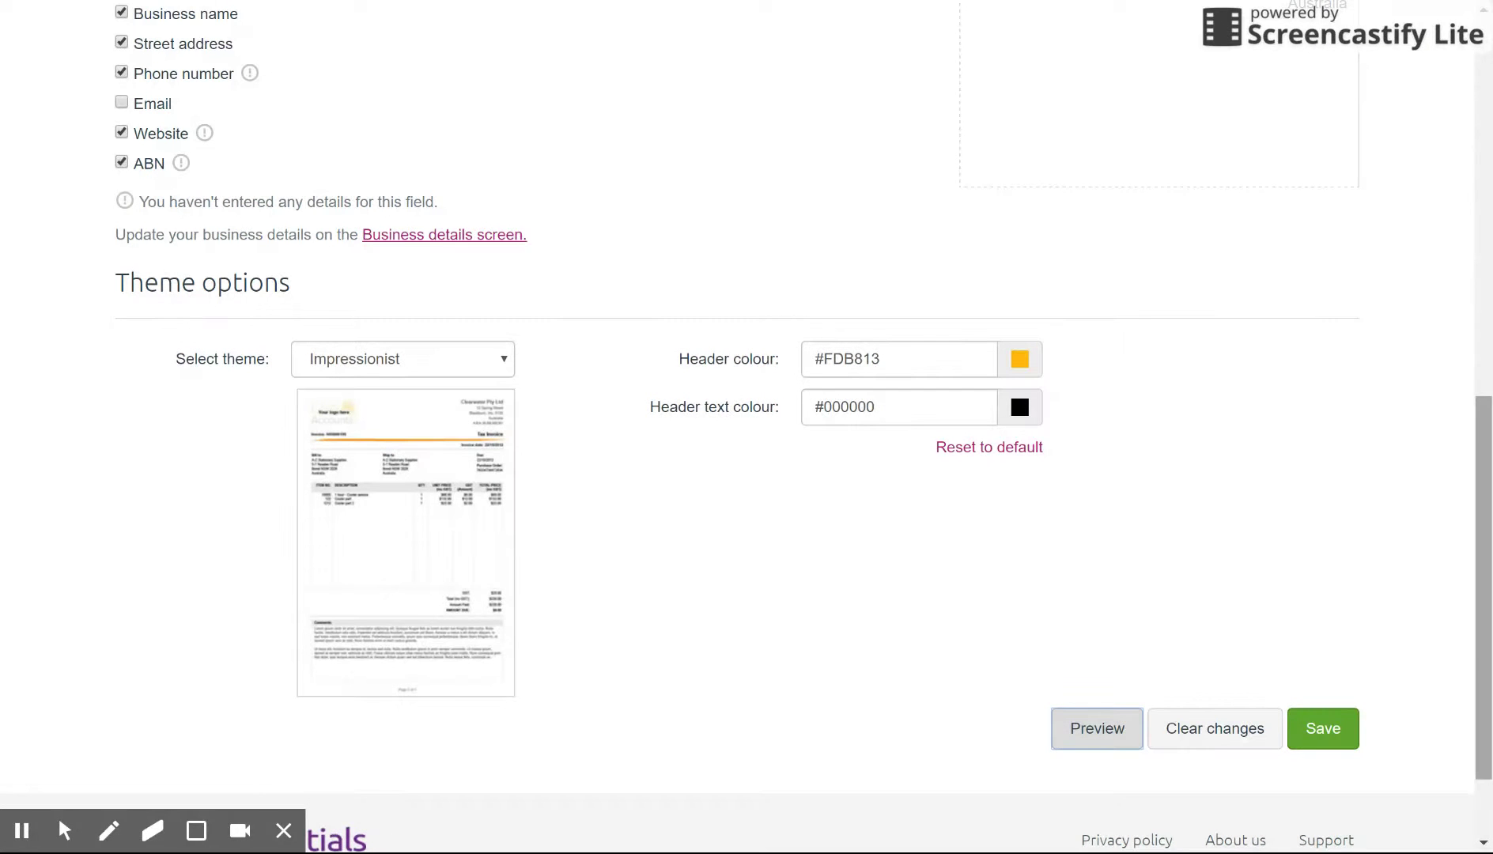
pyautogui.scroll(9, 1476, 625)
pyautogui.scroll(2, 1476, 625)
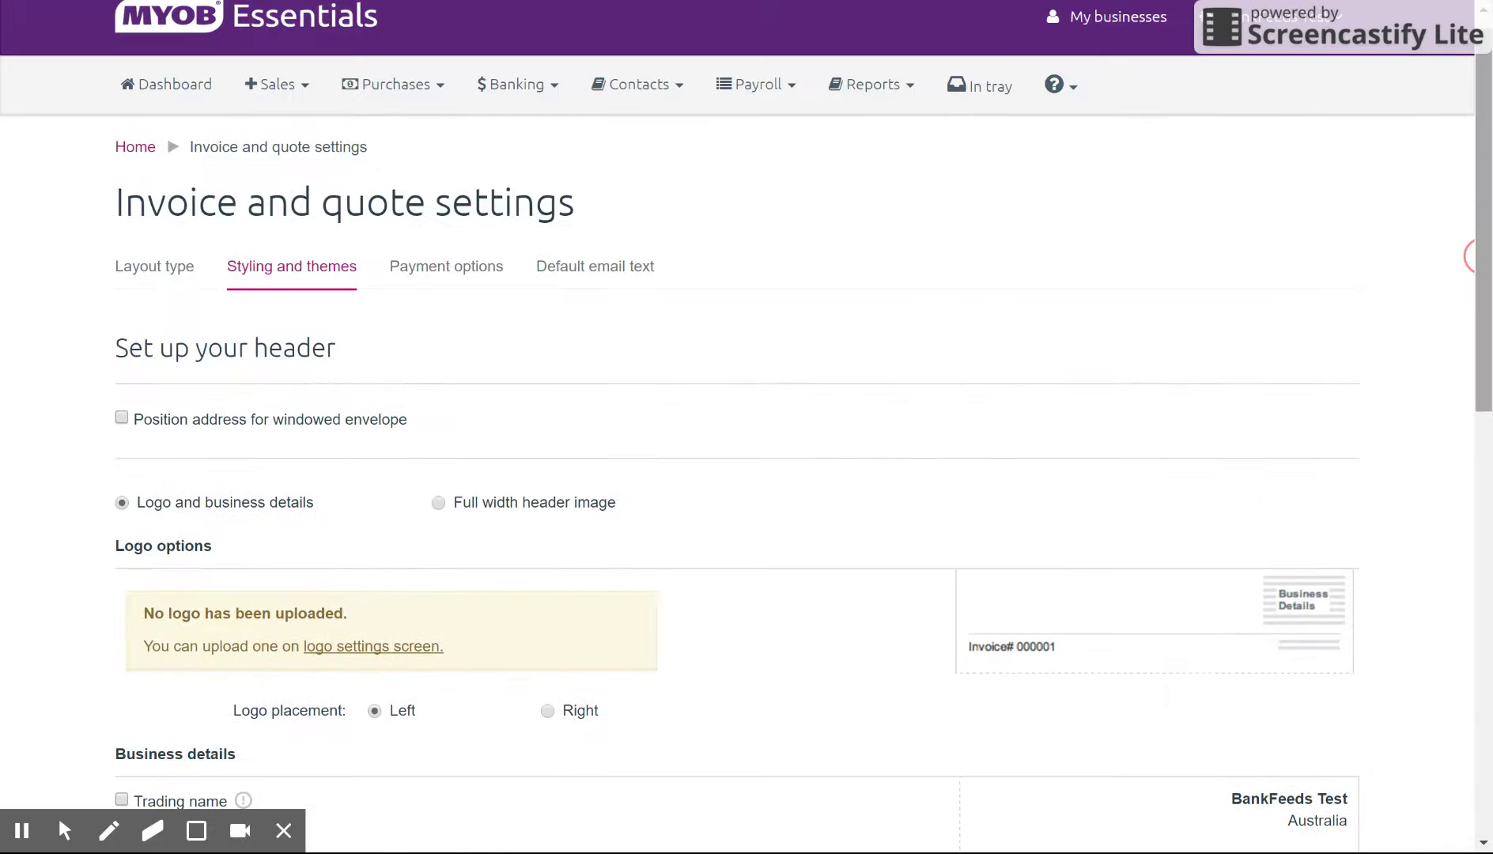
# Step: Review the Payment options settings, leaving the online payments account unset
pyautogui.click(484, 268)
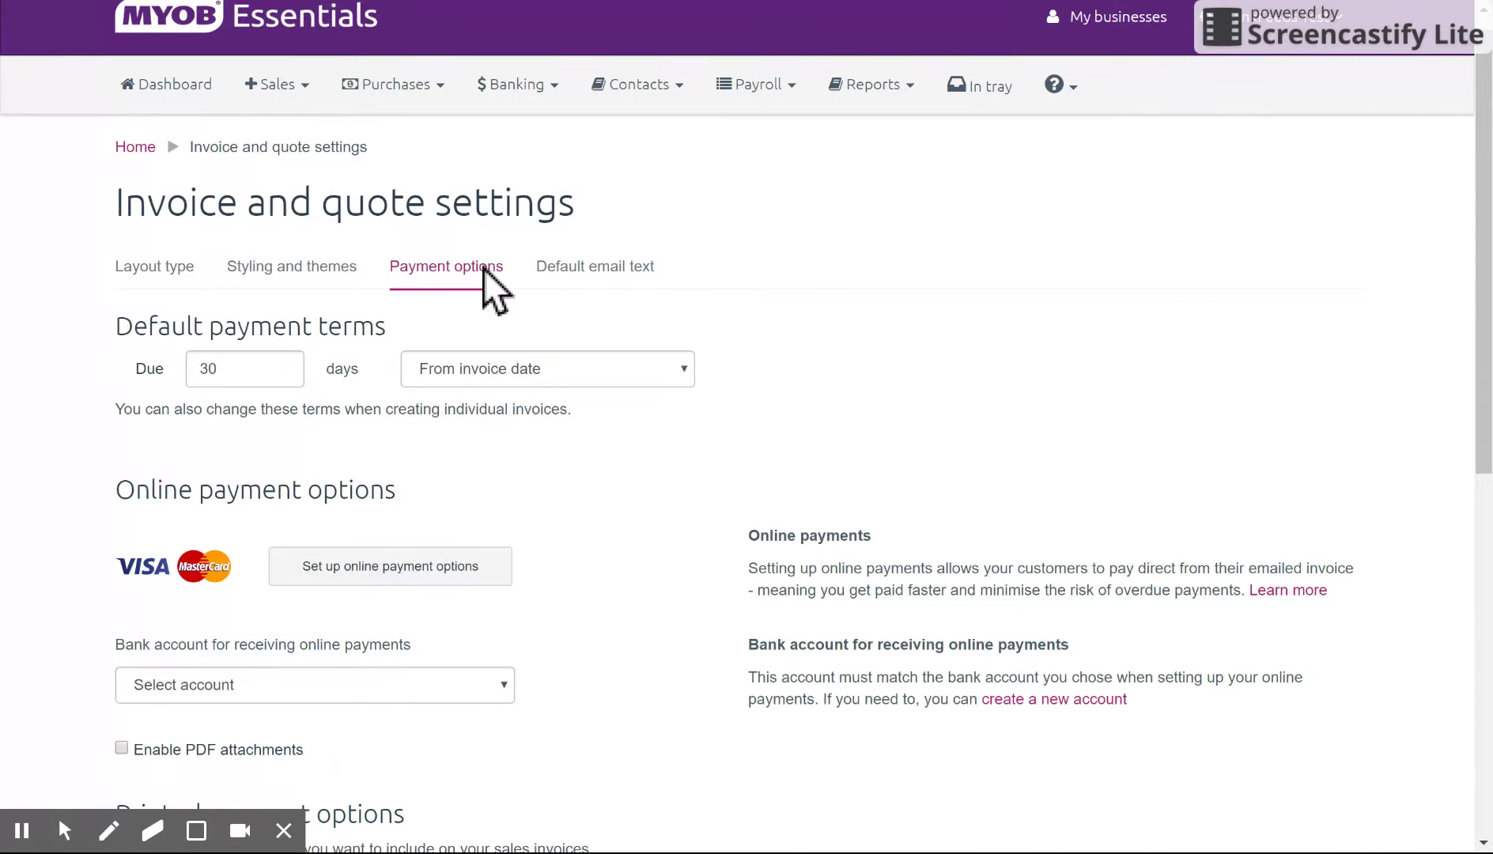
pyautogui.scroll(-3, 1468, 234)
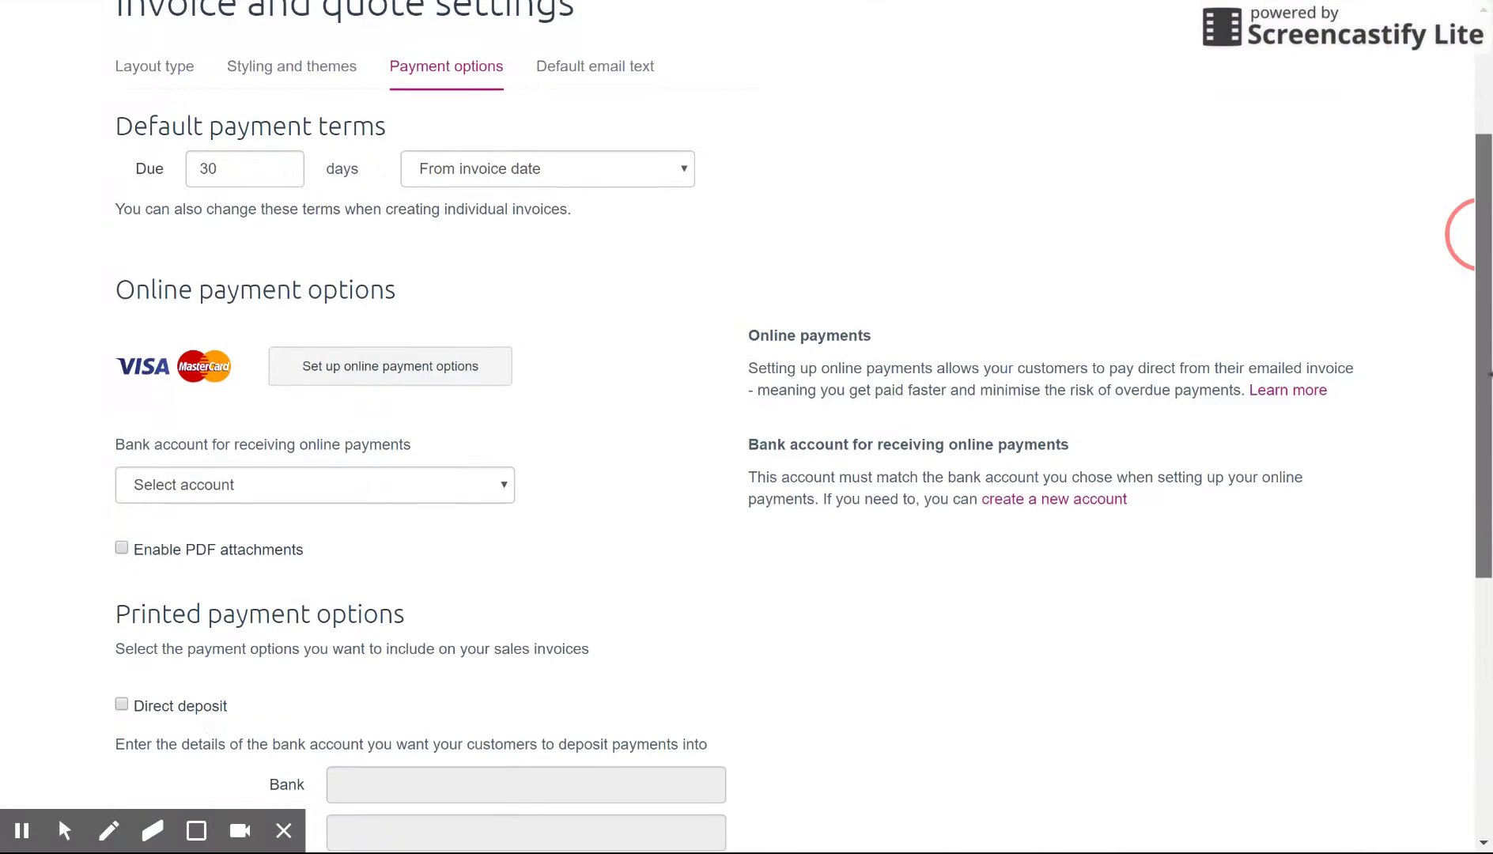
pyautogui.scroll(-1, 1467, 233)
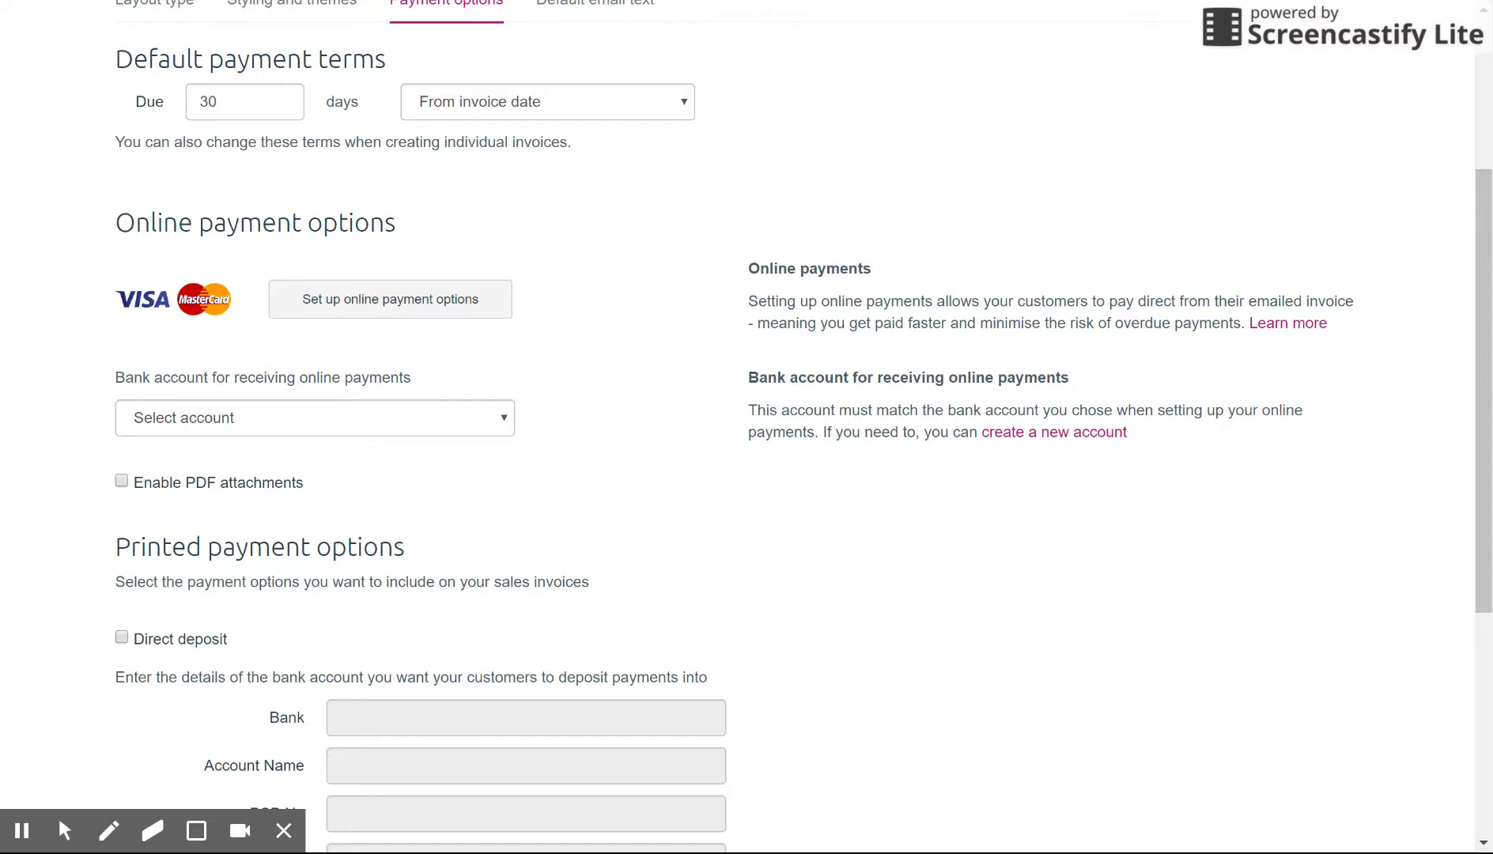
pyautogui.click(487, 425)
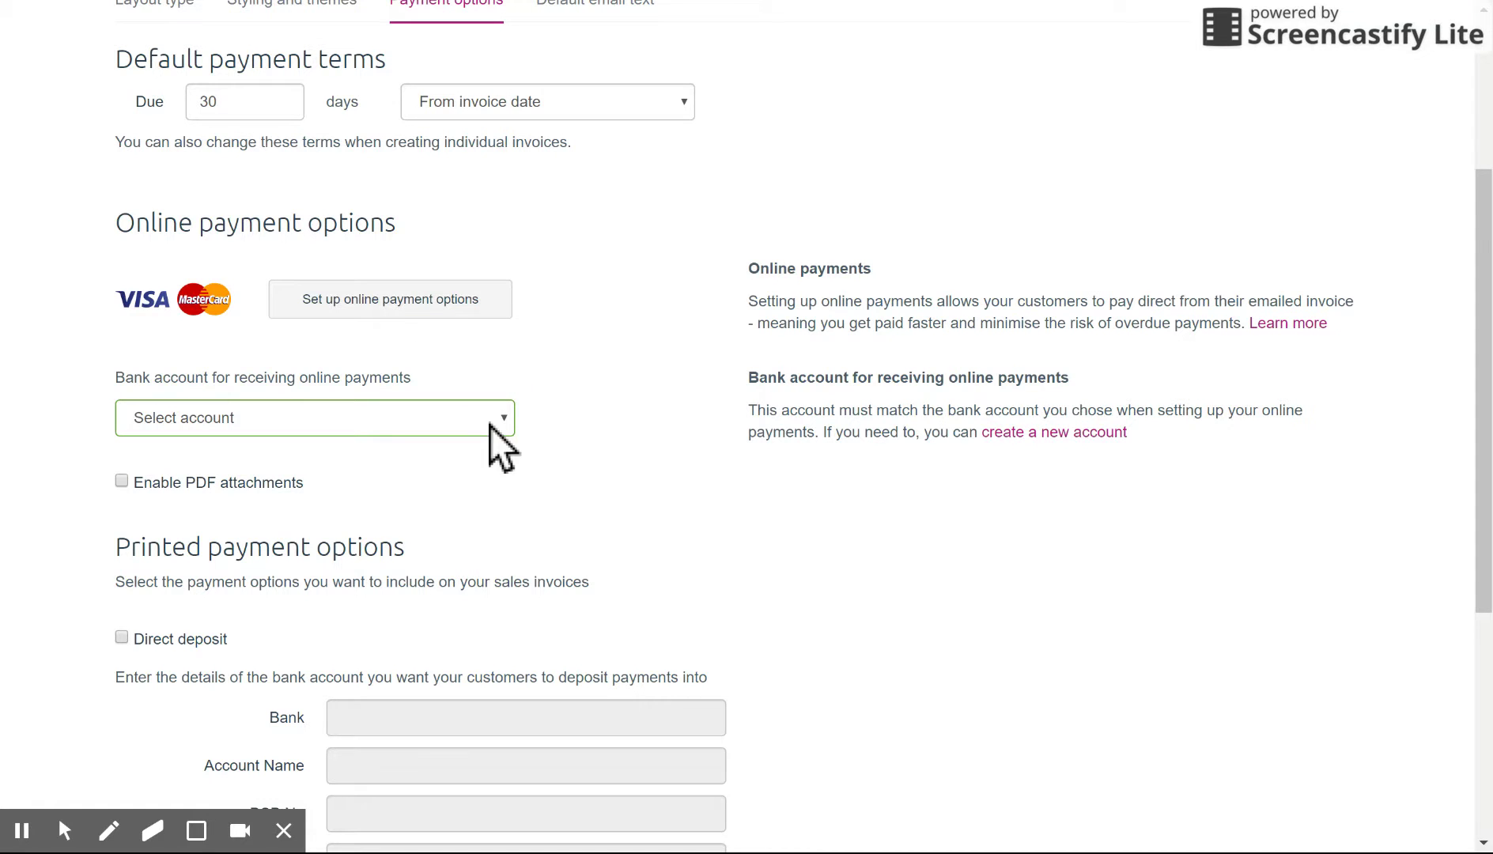
pyautogui.click(593, 369)
pyautogui.click(1484, 267)
pyautogui.moveTo(1471, 372); pyautogui.dragTo(1467, 460)
pyautogui.click(1474, 409)
pyautogui.scroll(-5, 1467, 427)
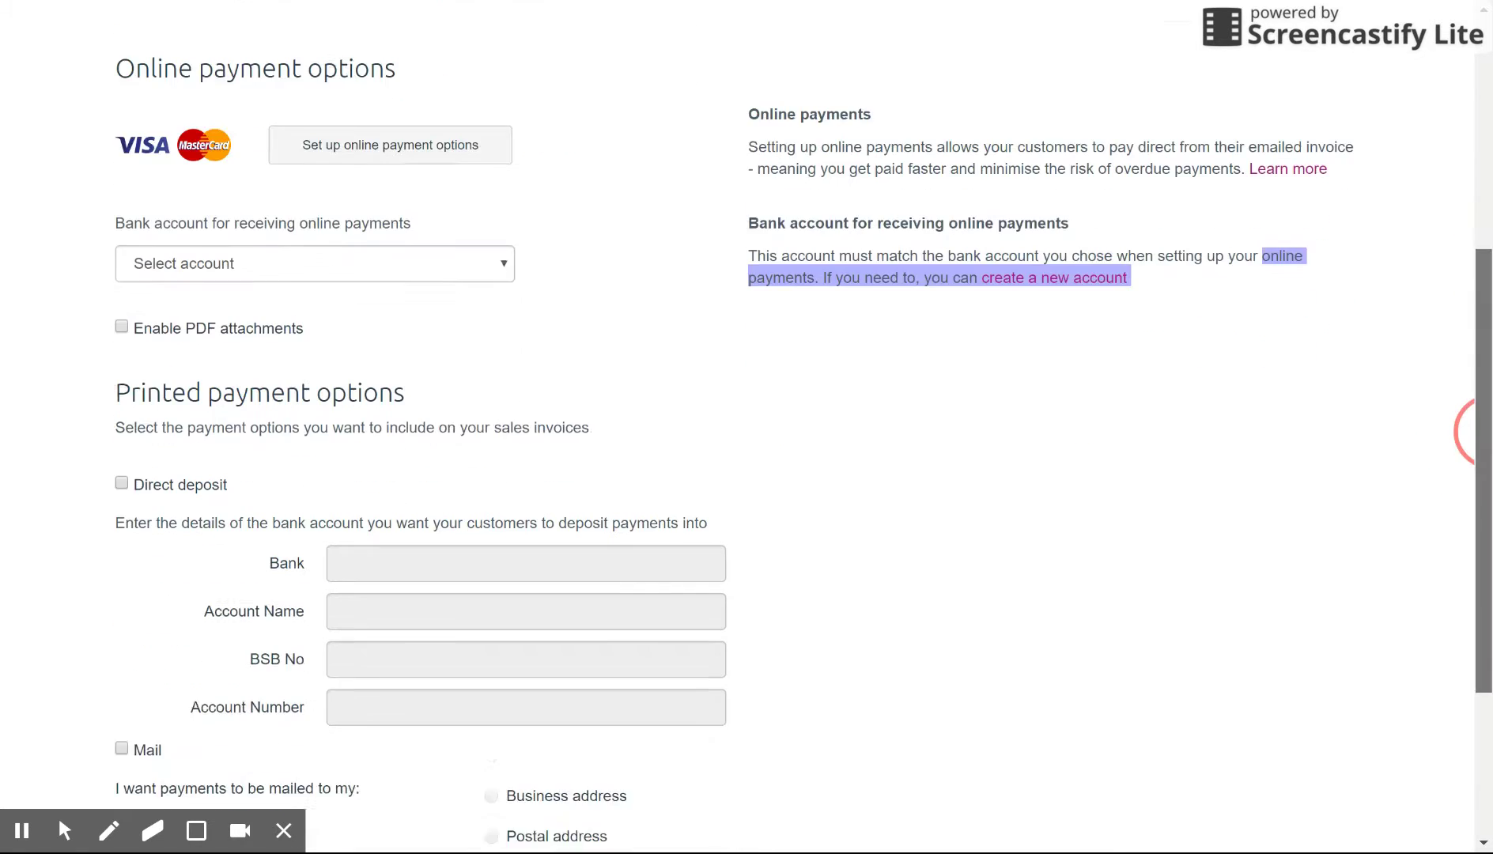
pyautogui.click(1346, 497)
# Step: Tick Direct deposit as a printed payment option on invoices
pyautogui.click(167, 253)
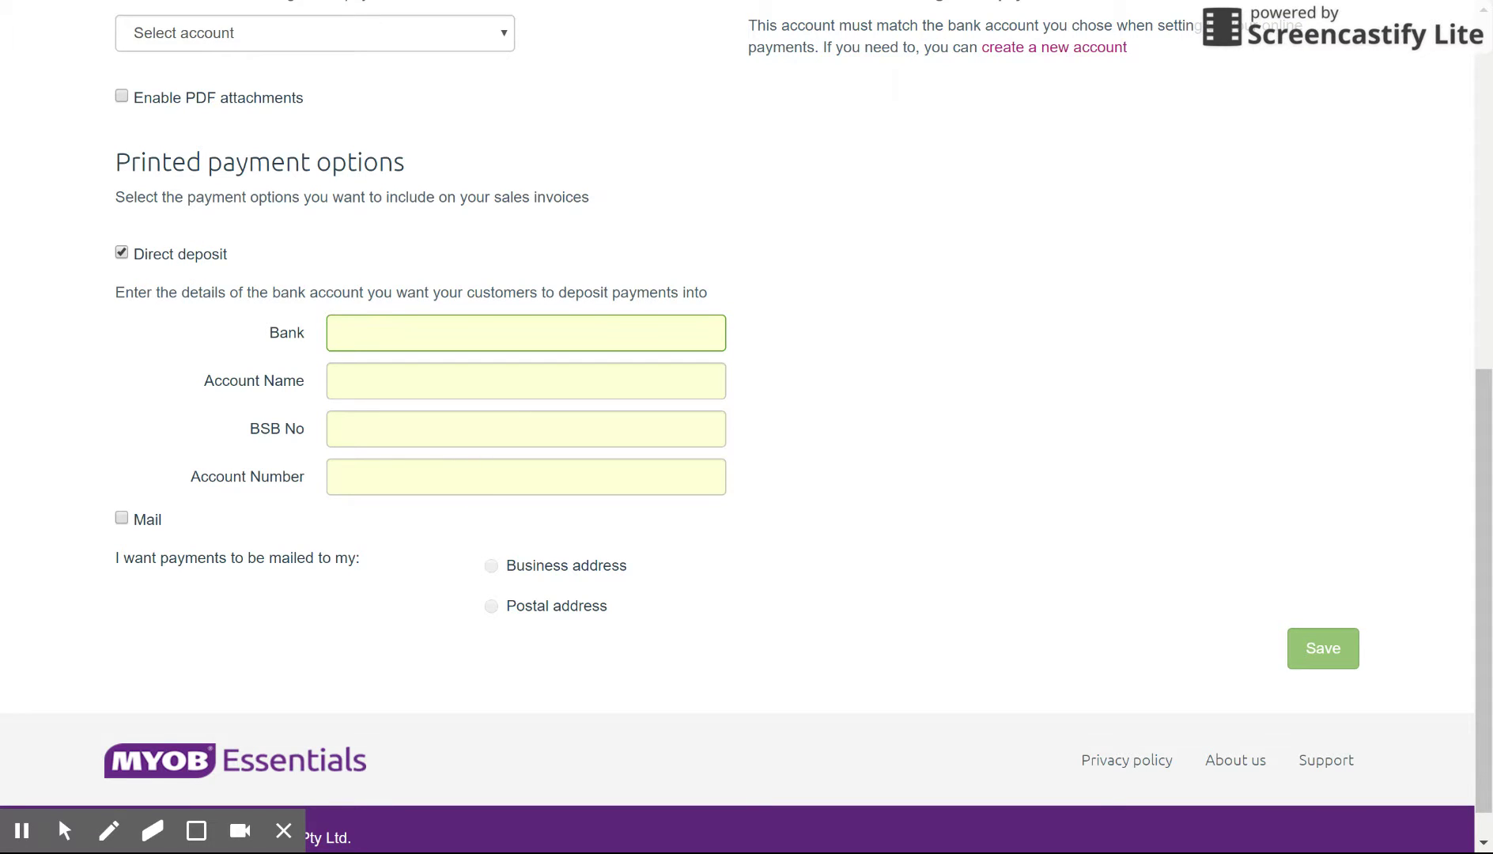
pyautogui.moveTo(1483, 518); pyautogui.dragTo(1483, 166)
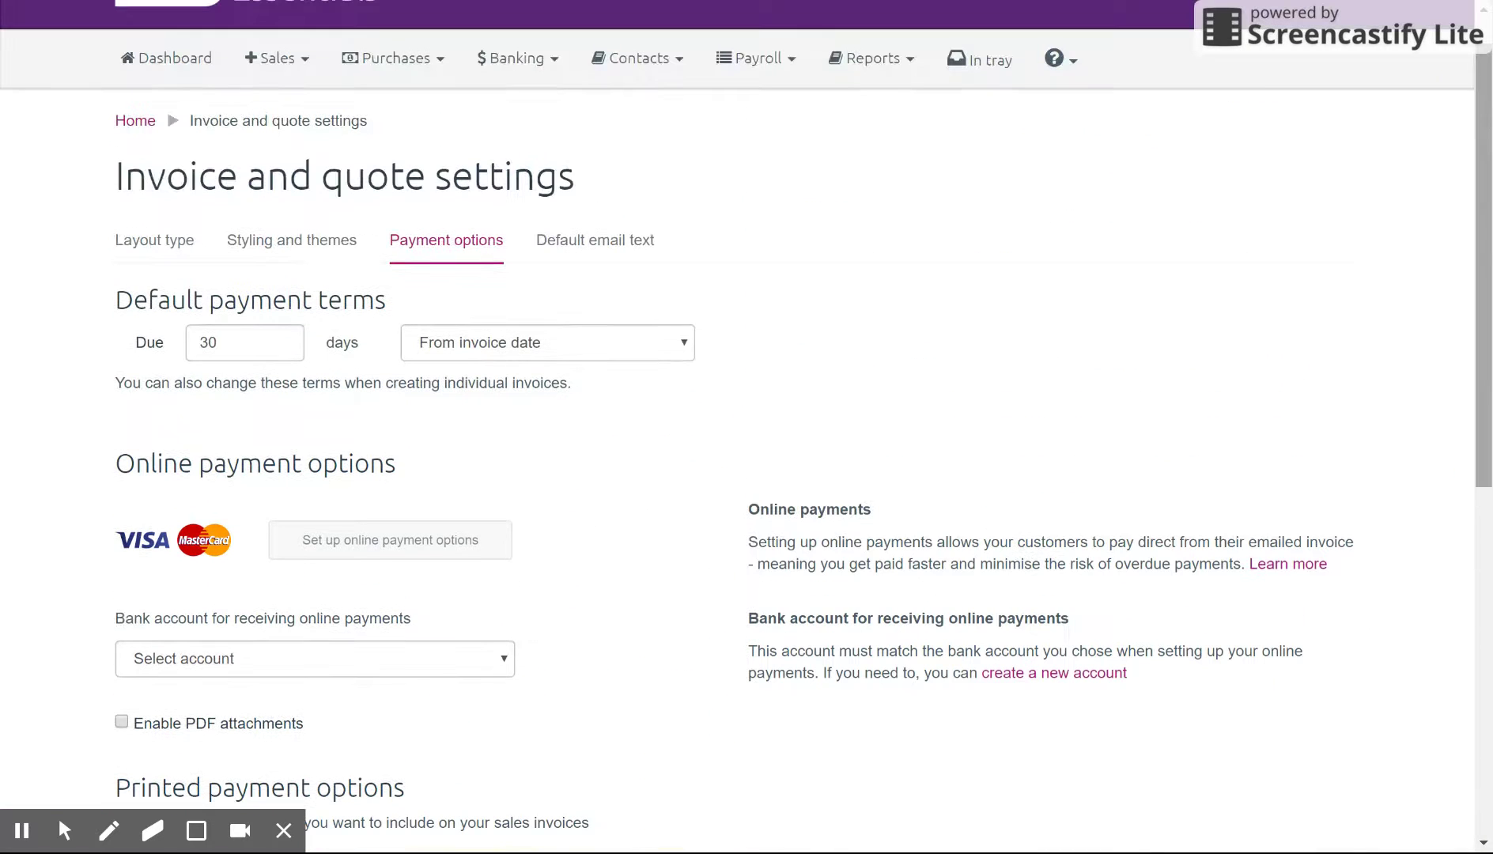
pyautogui.click(620, 242)
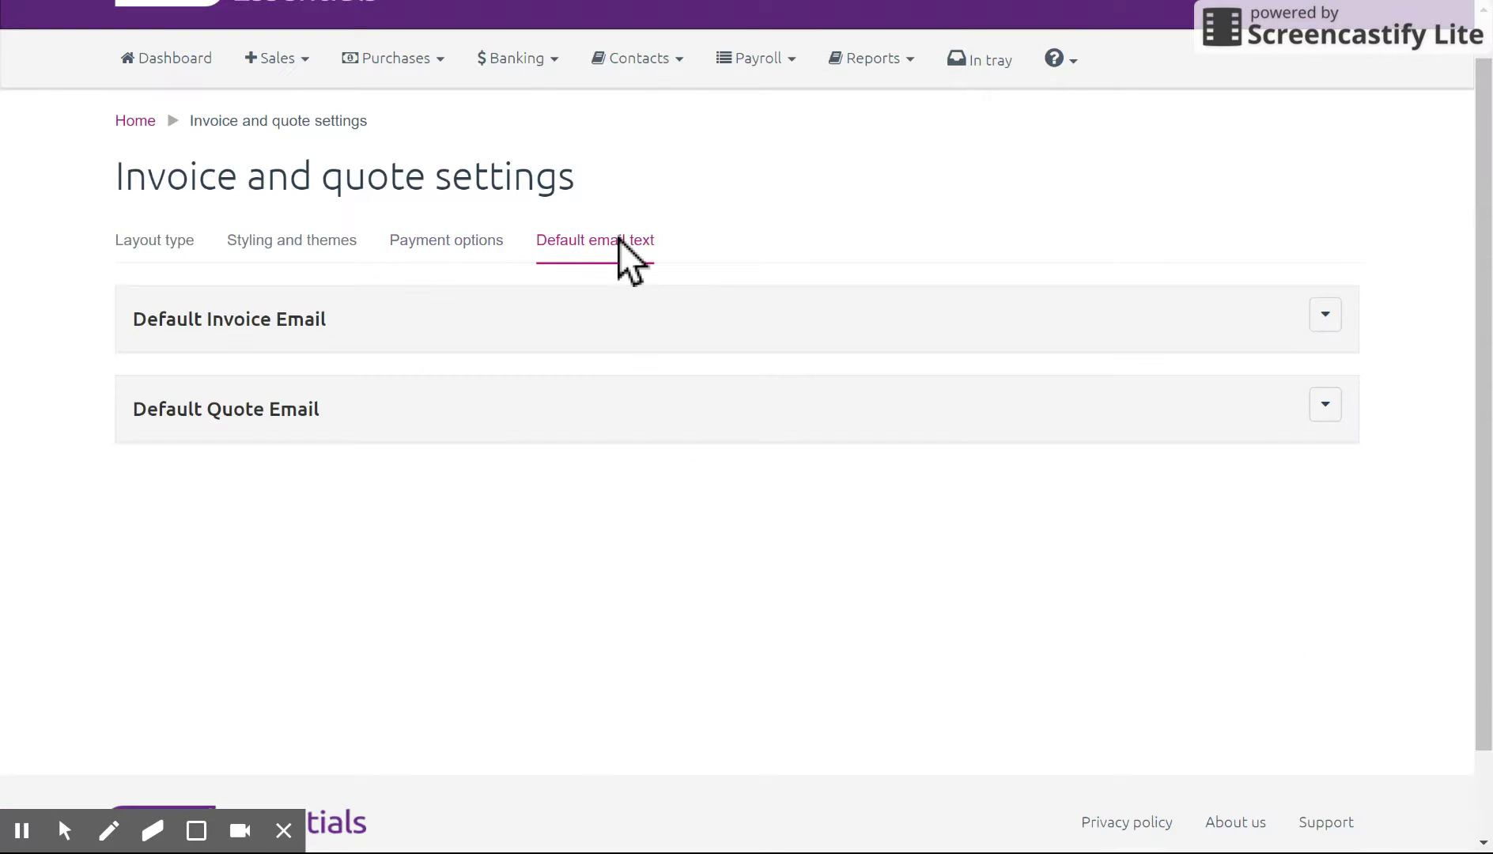
# Step: Read the Default Invoice Email and Default Quote Email text, then return to the Dashboard
pyautogui.click(1326, 316)
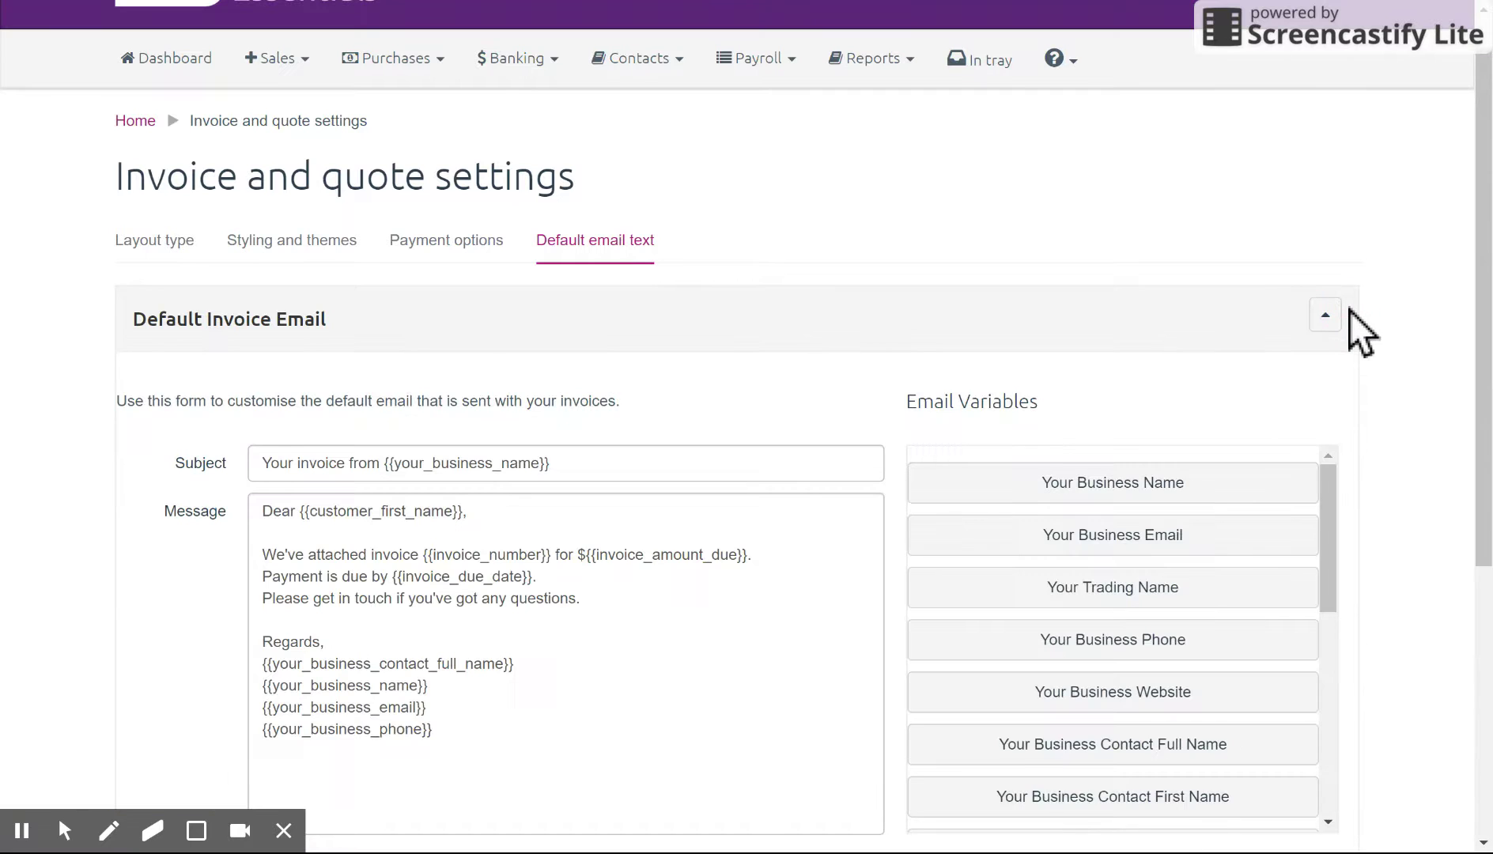
pyautogui.moveTo(1483, 241); pyautogui.dragTo(1484, 269)
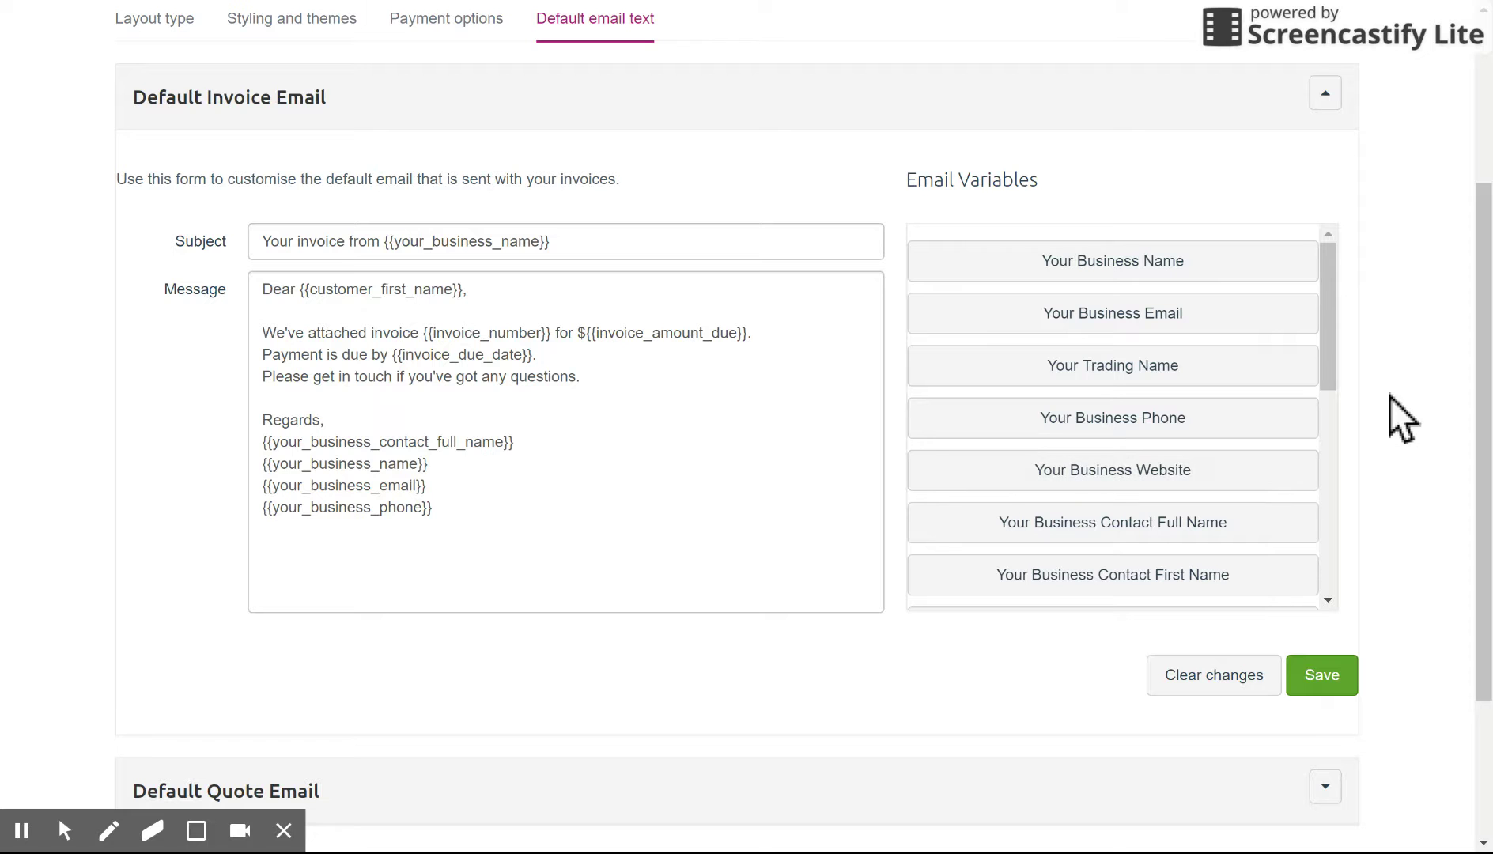
pyautogui.moveTo(1471, 323); pyautogui.dragTo(1445, 526)
pyautogui.click(1326, 569)
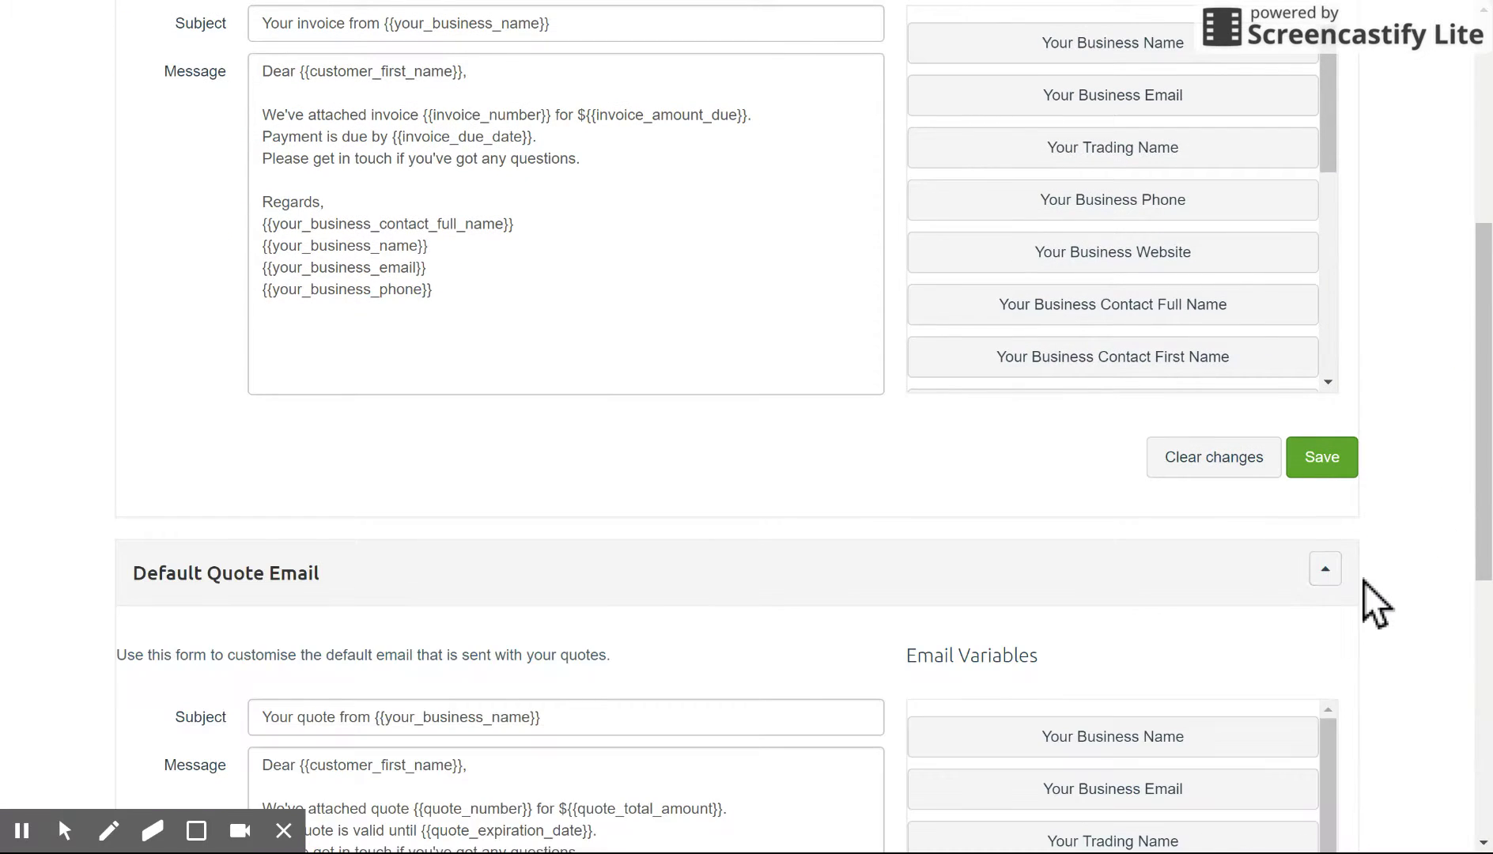
pyautogui.scroll(-3, 736, 474)
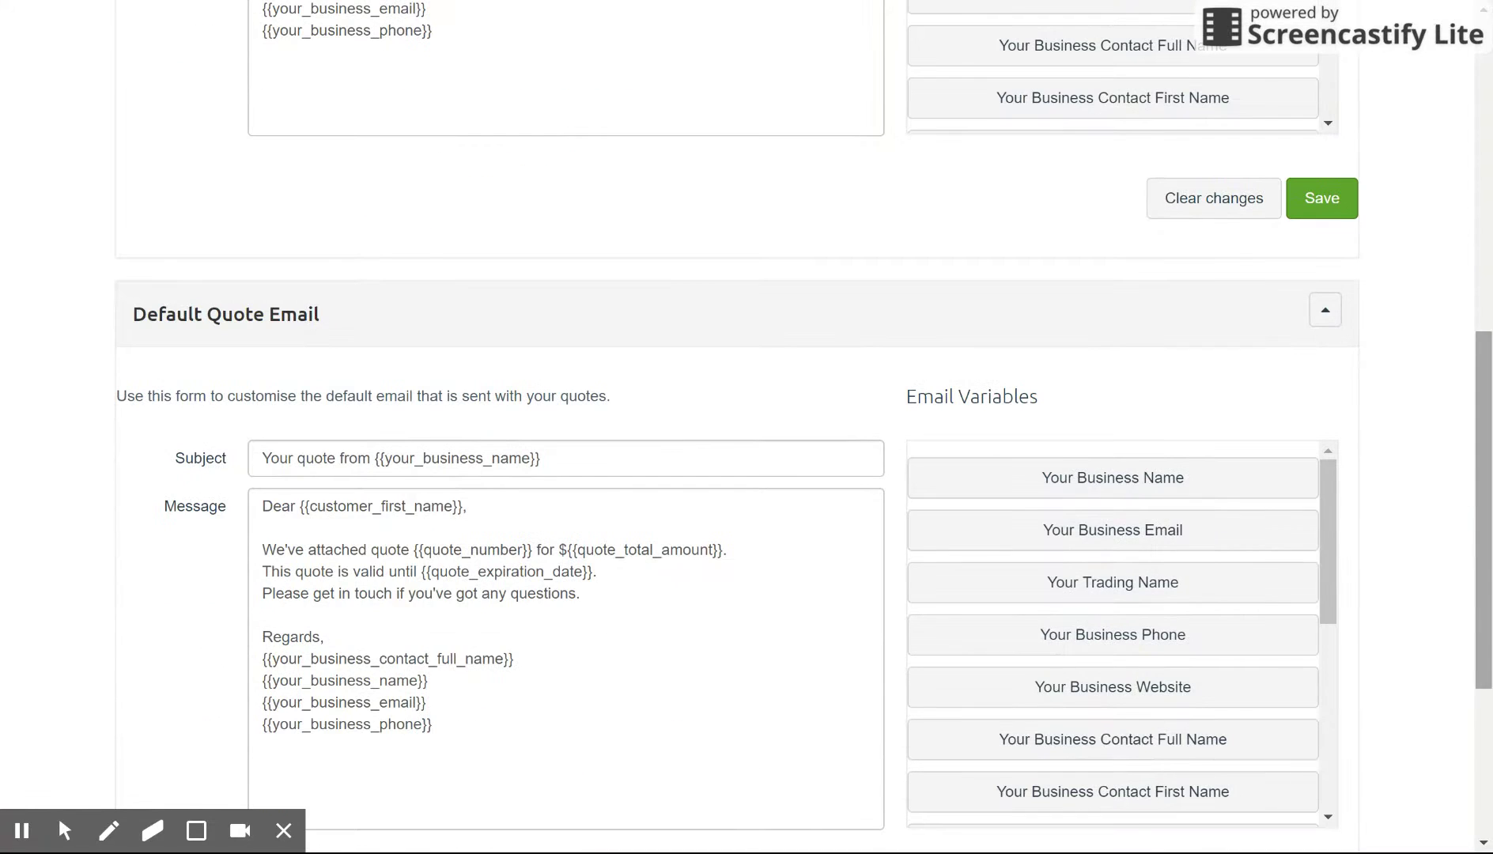
pyautogui.moveTo(1468, 553); pyautogui.dragTo(1470, 143)
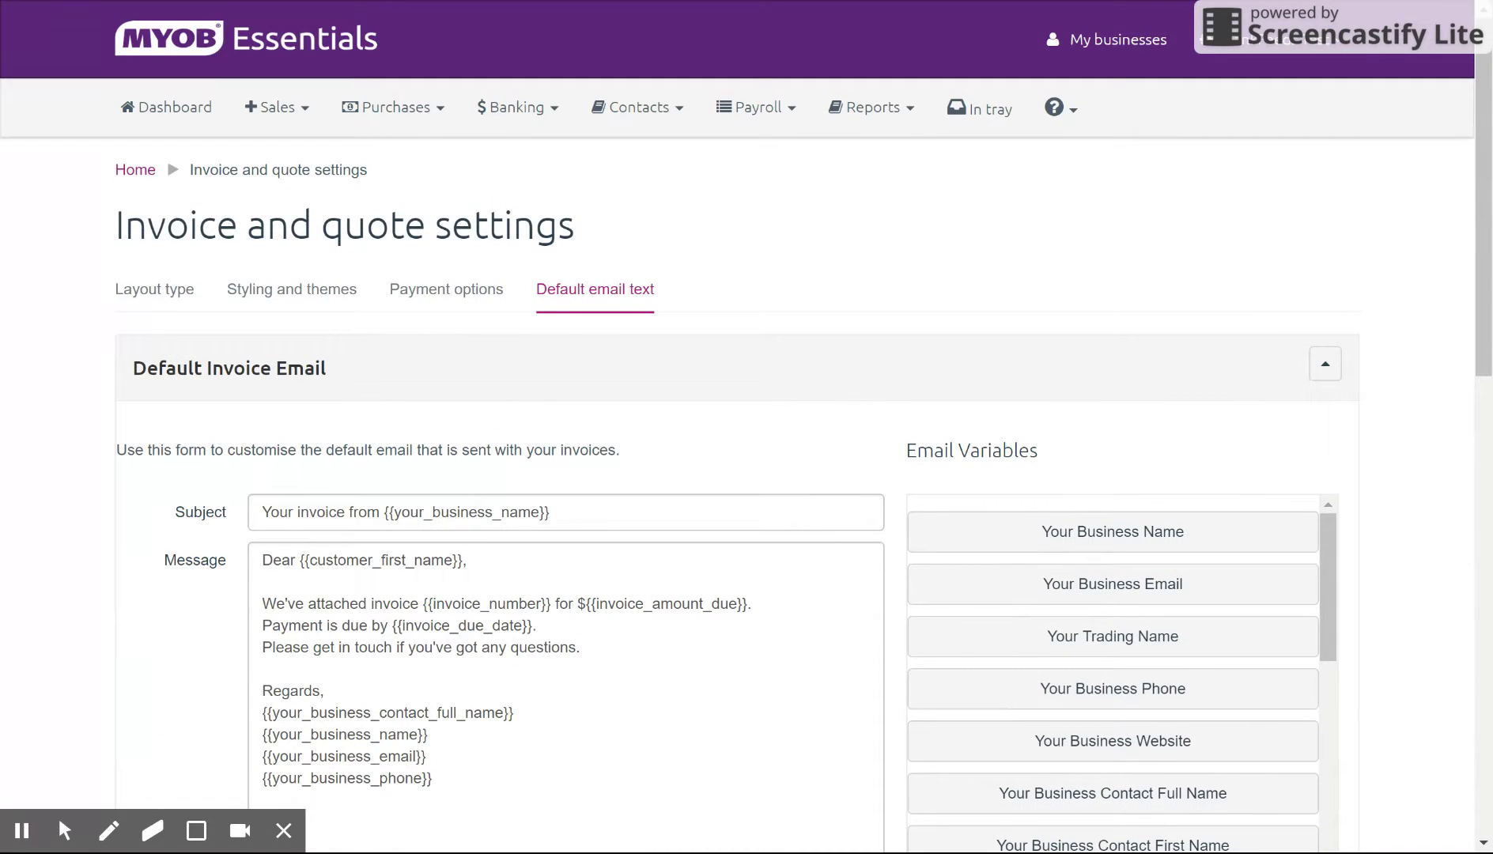
pyautogui.click(181, 117)
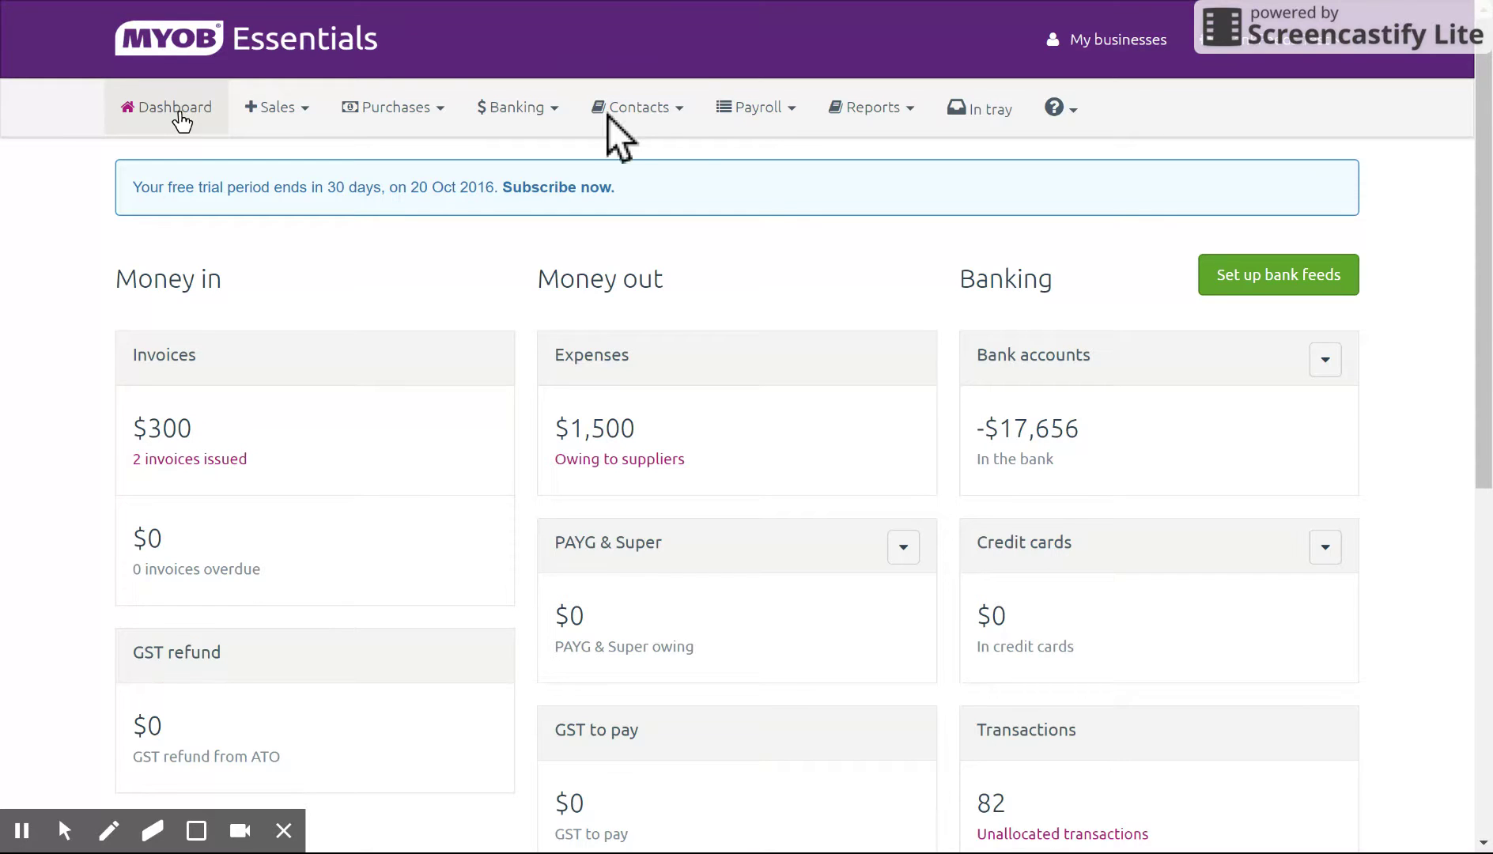
# Step: Create an individual customer contact with first name 'test' and last name 'client'
pyautogui.click(684, 110)
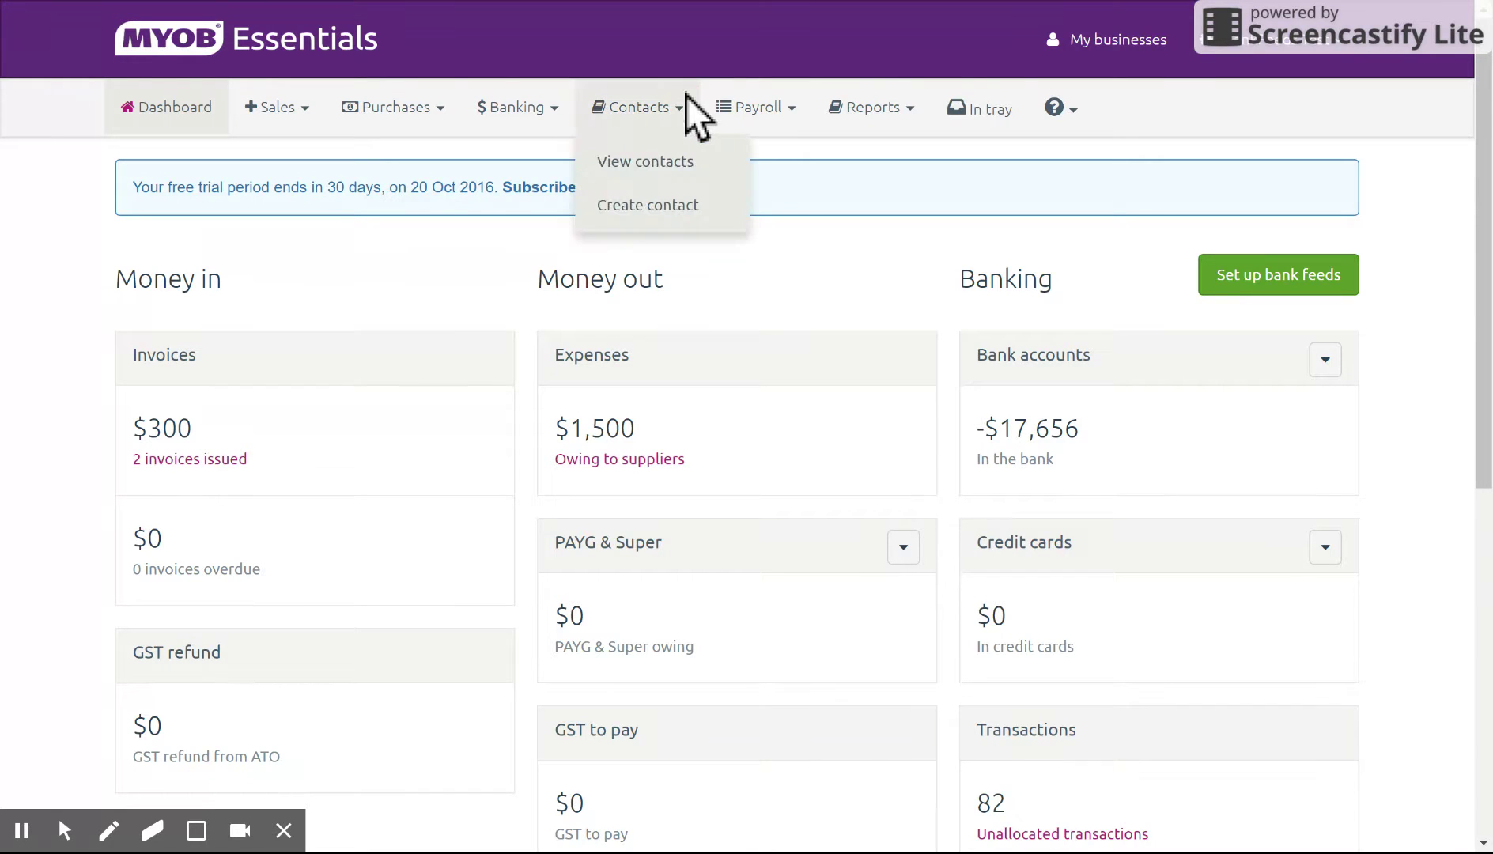
pyautogui.click(677, 210)
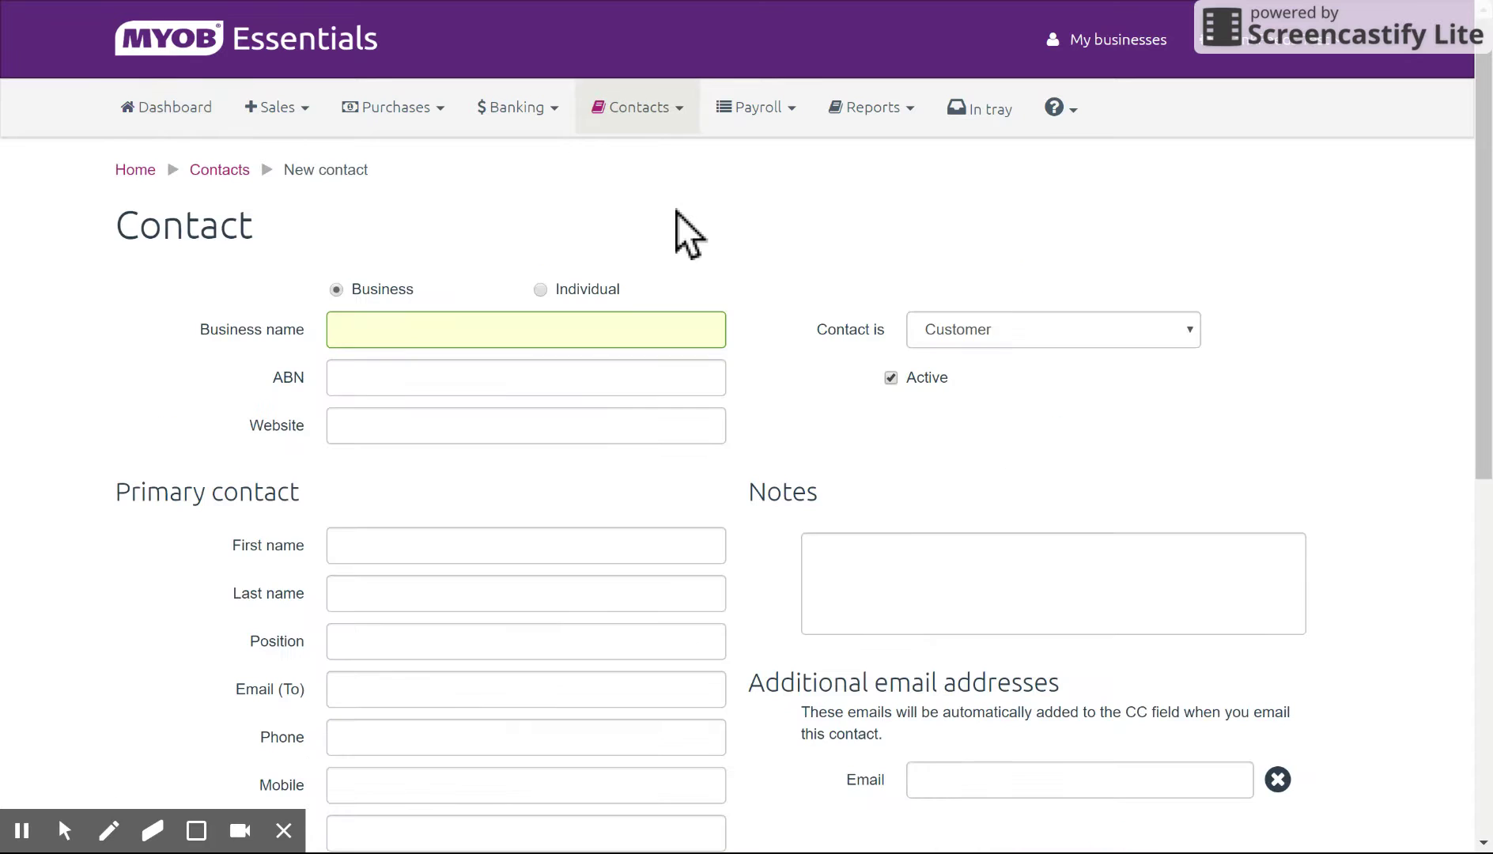
pyautogui.click(539, 290)
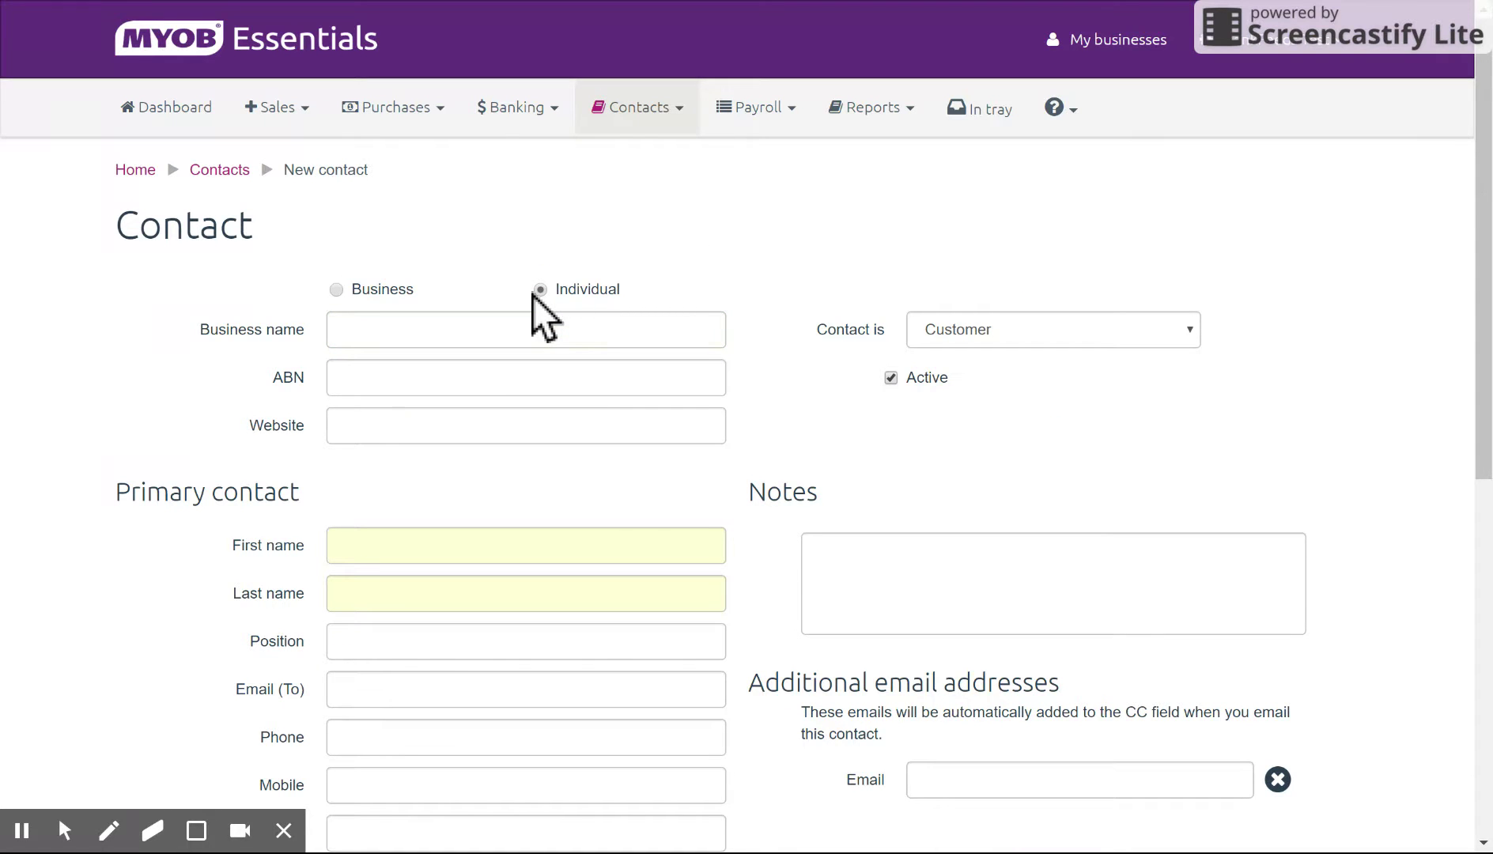
pyautogui.click(633, 534)
pyautogui.write('test')
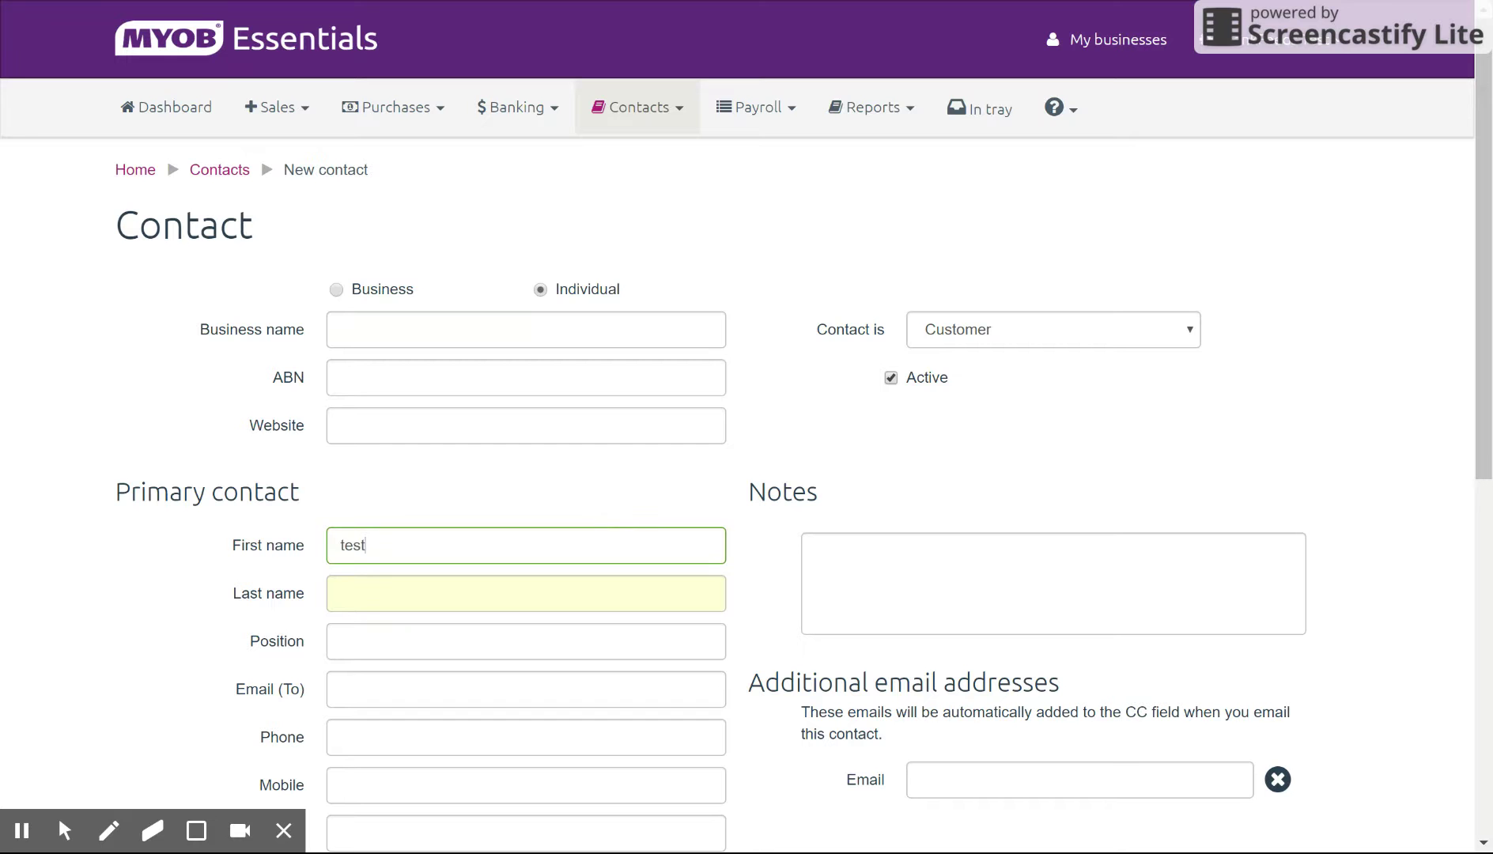
pyautogui.press('Tab')
pyautogui.write('client')
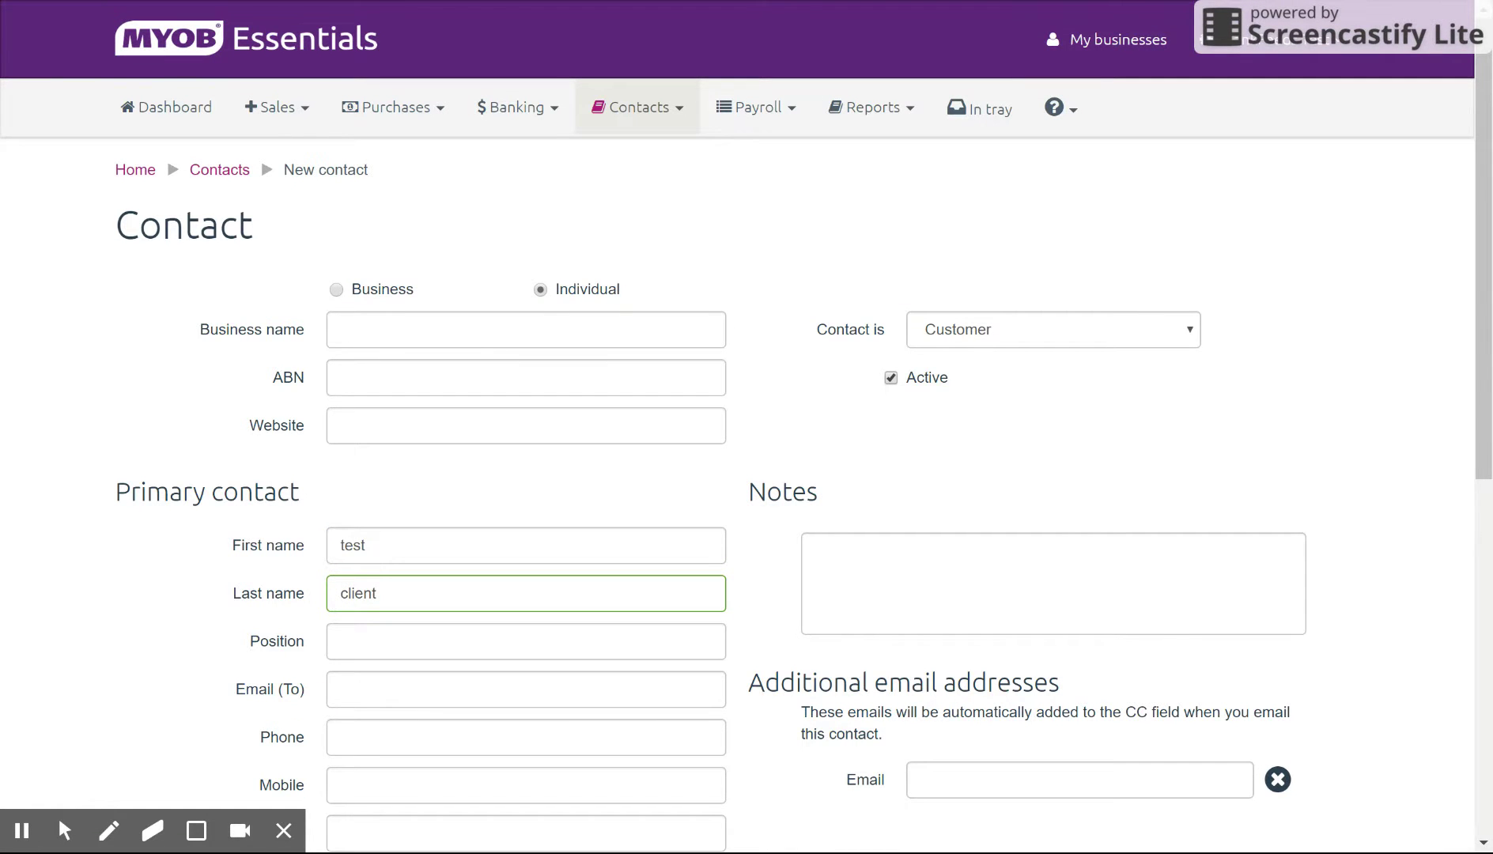
pyautogui.scroll(-8, 1139, 684)
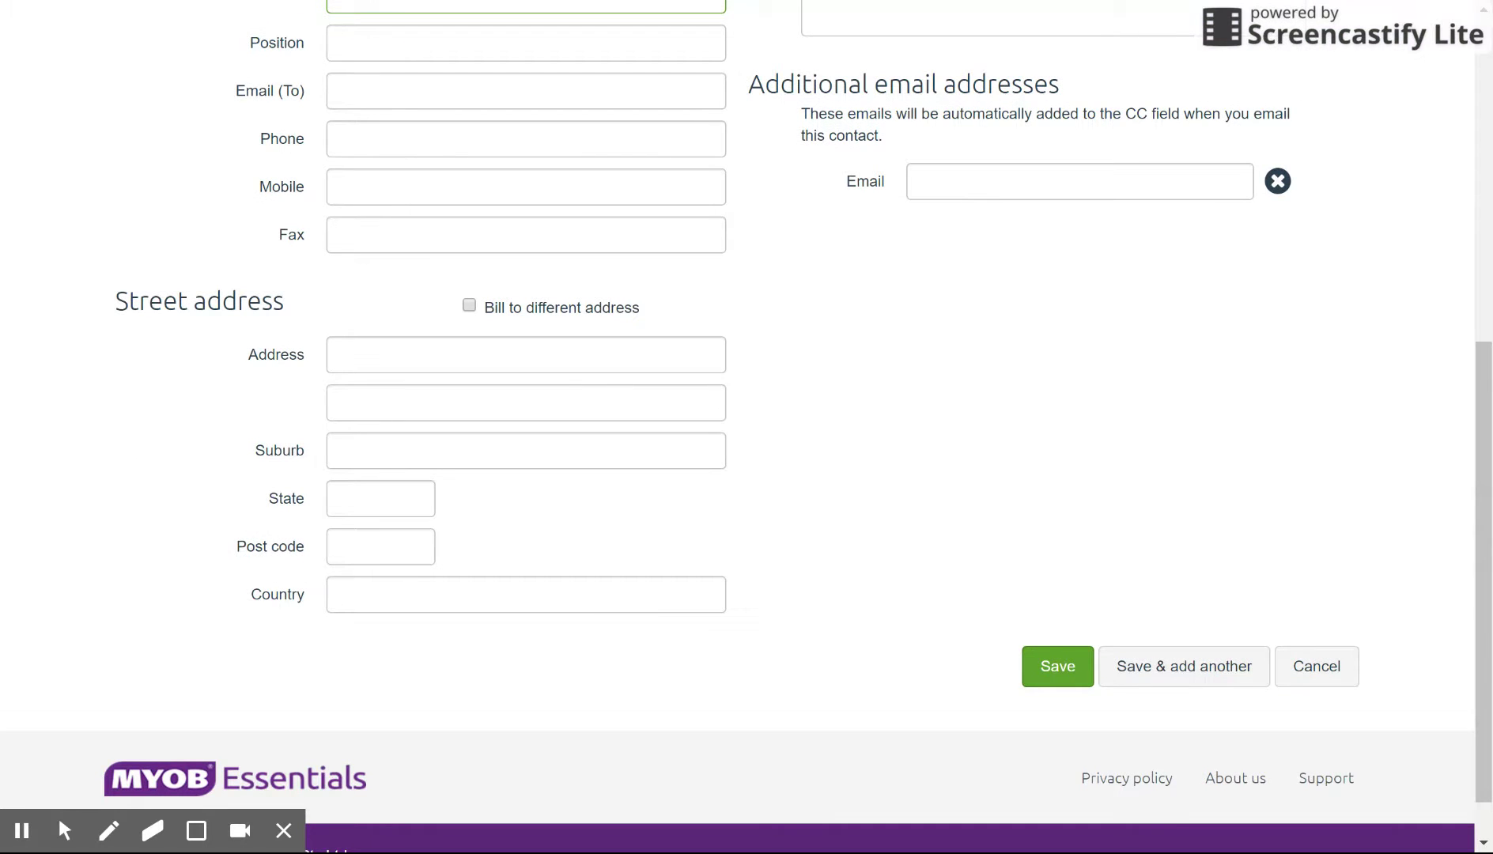
pyautogui.click(1057, 666)
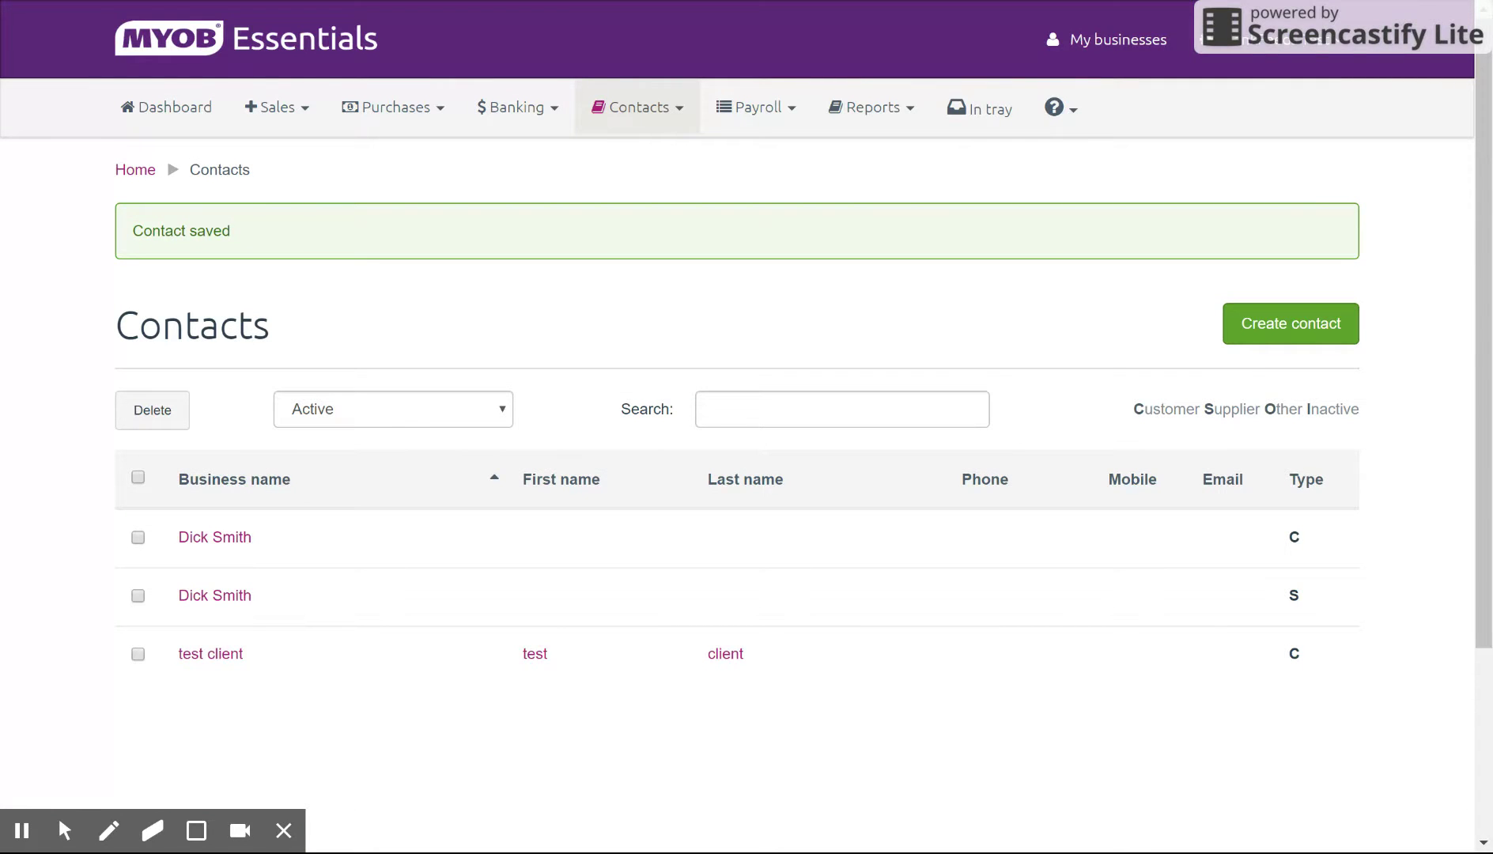
# Step: Add the customer's e-mail address to the test client contact and save it
pyautogui.click(207, 655)
pyautogui.scroll(-3, 826, 585)
pyautogui.scroll(-3, 826, 585)
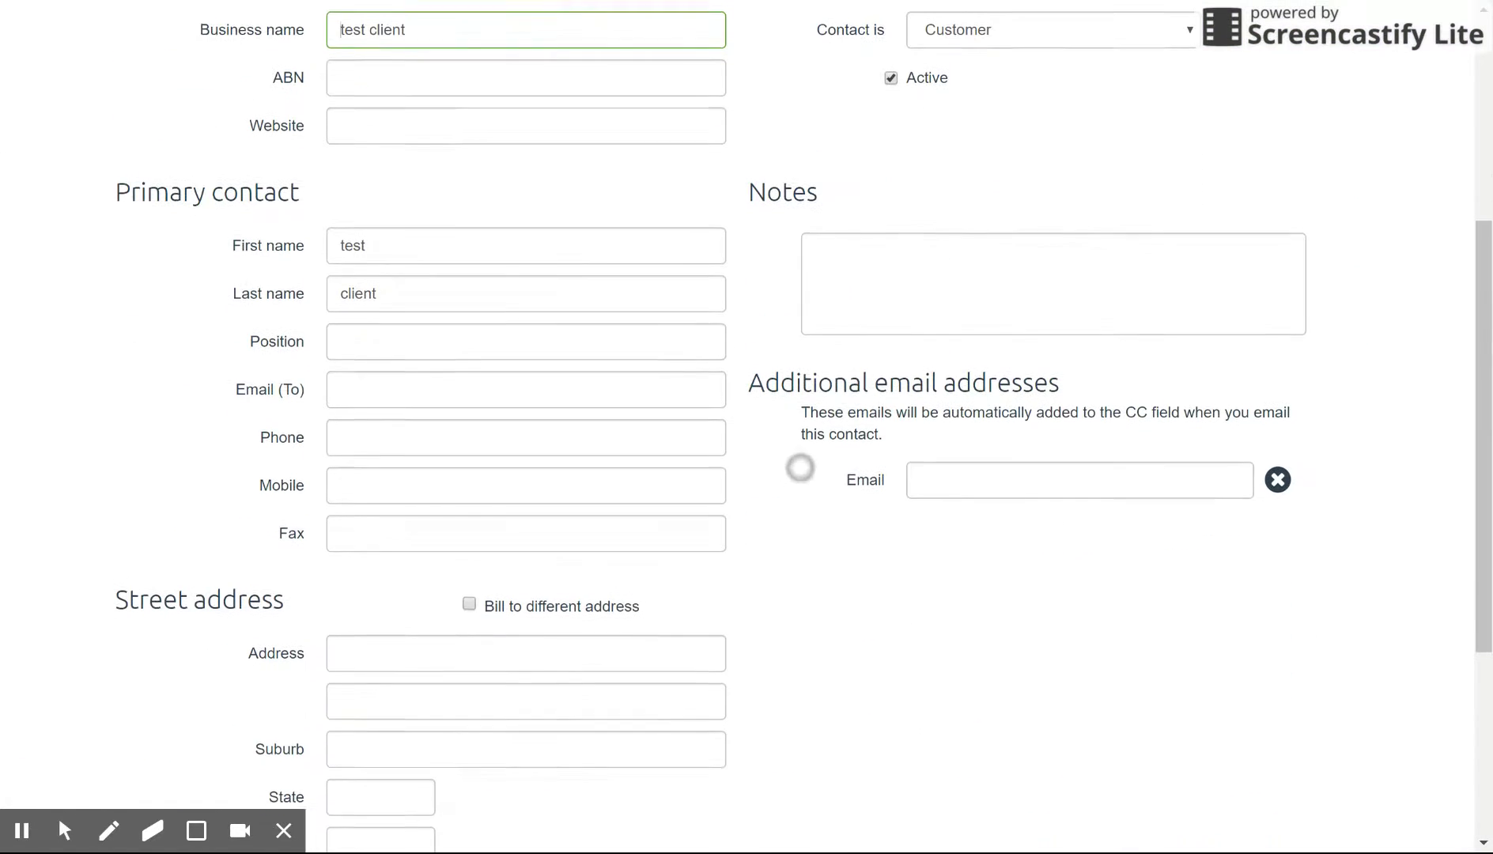
pyautogui.scroll(-2, 827, 585)
pyautogui.click(554, 388)
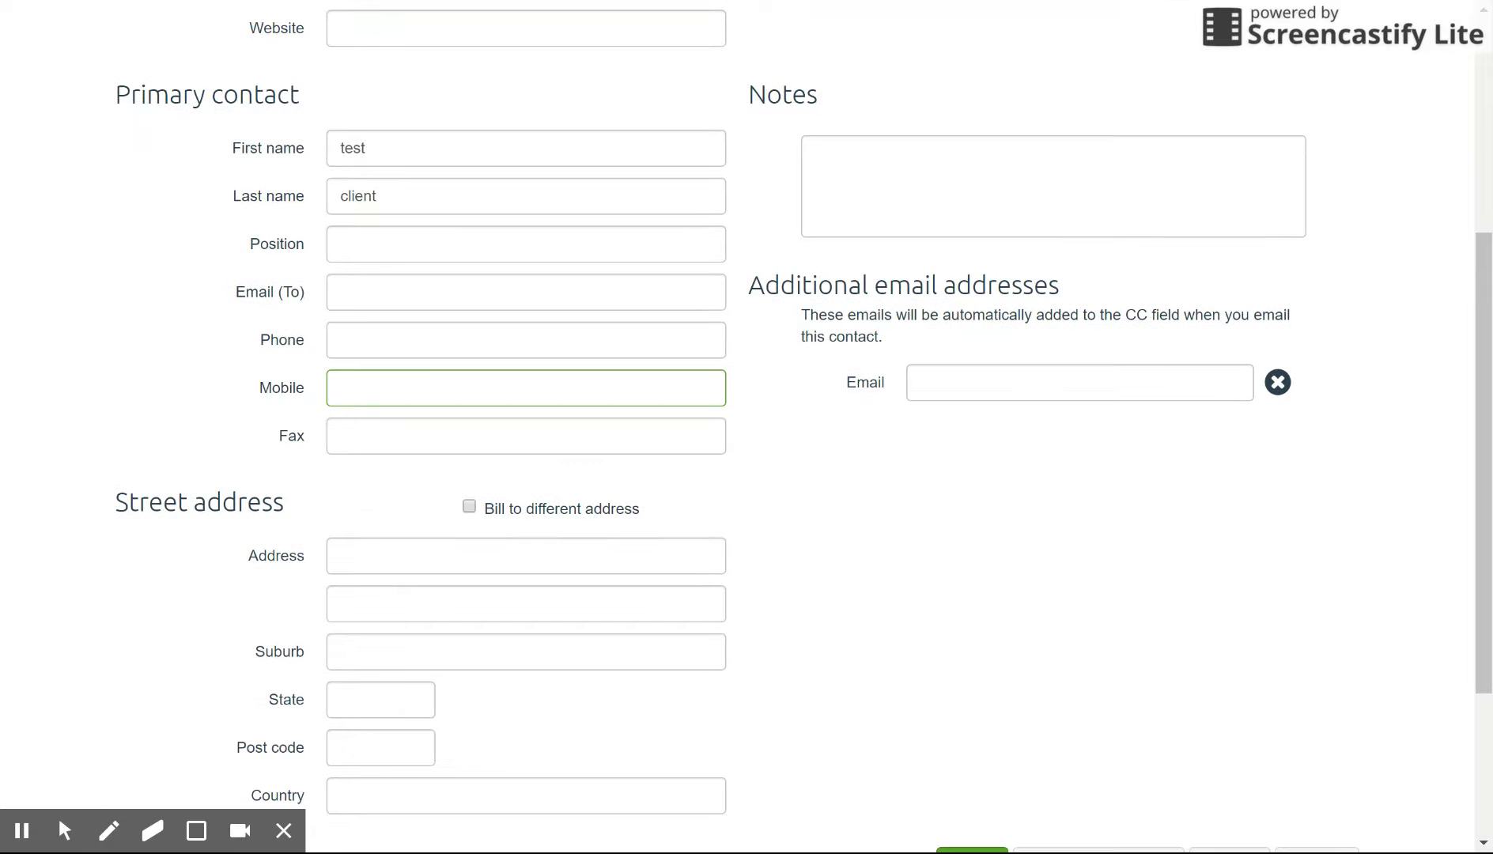
pyautogui.click(579, 286)
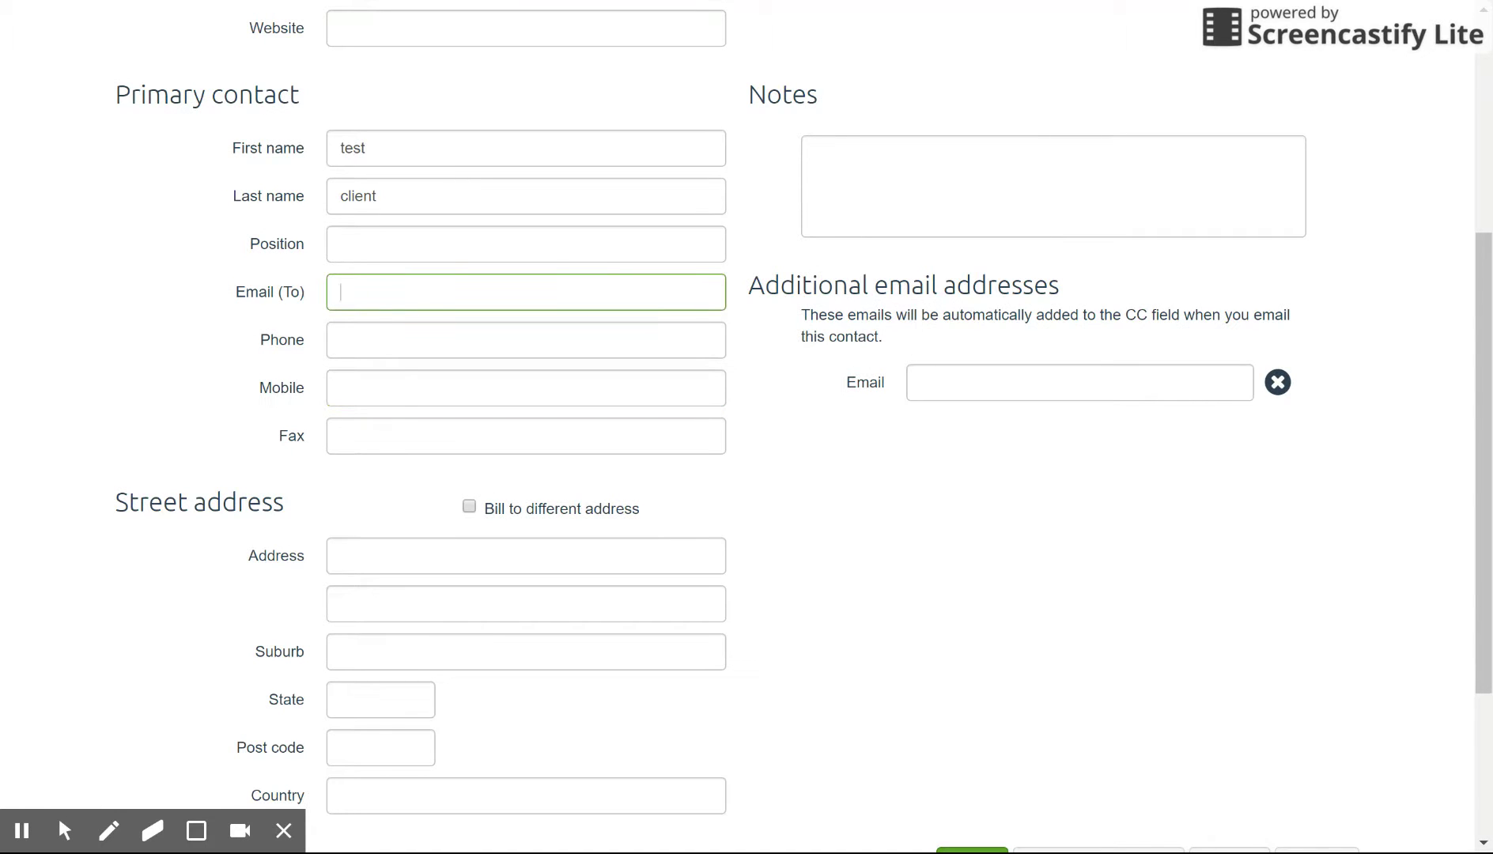
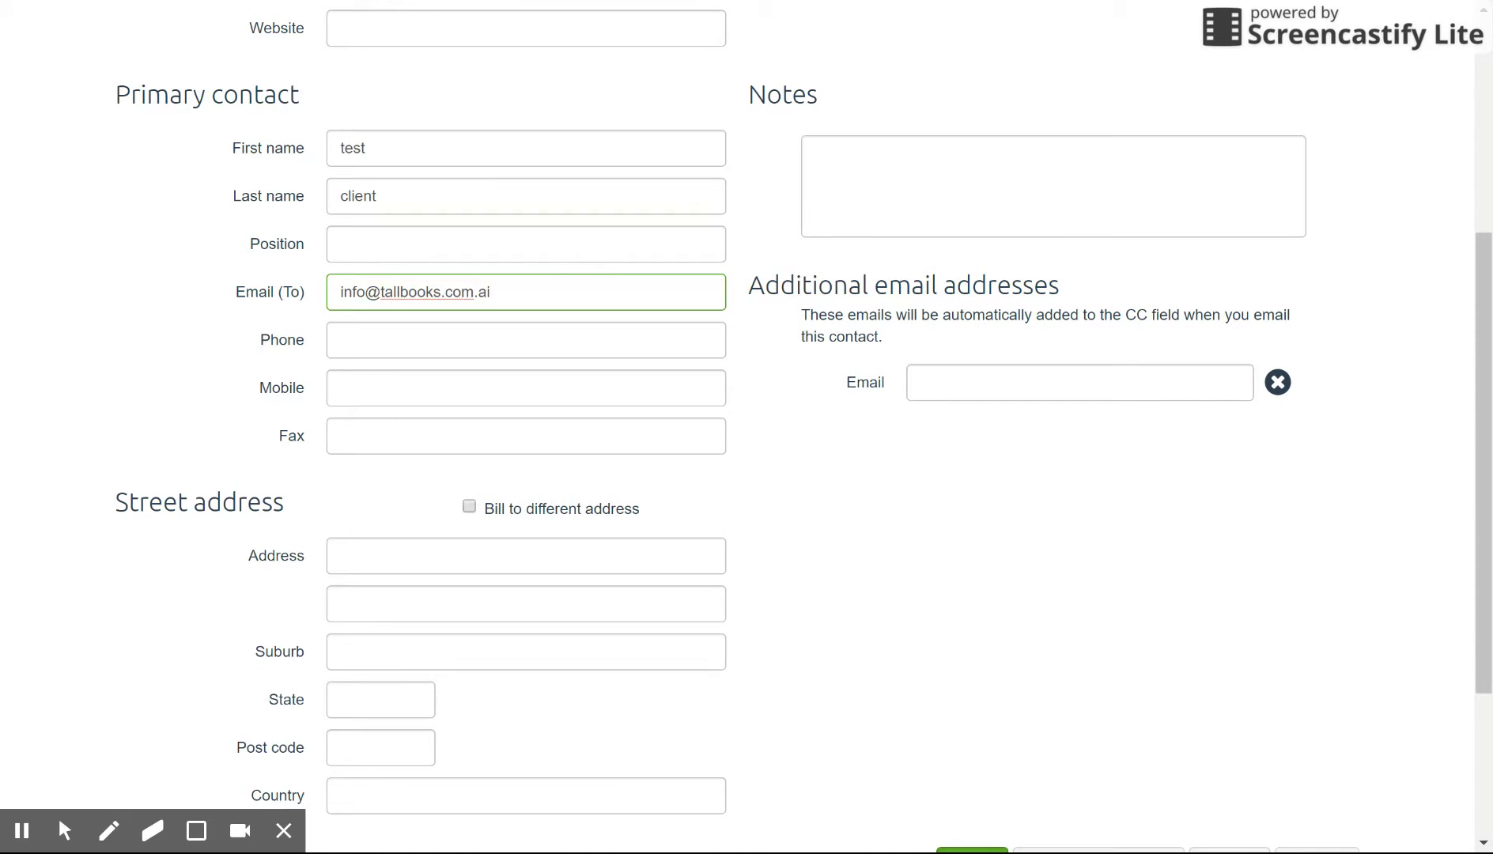
pyautogui.scroll(-3, 1020, 386)
pyautogui.click(979, 610)
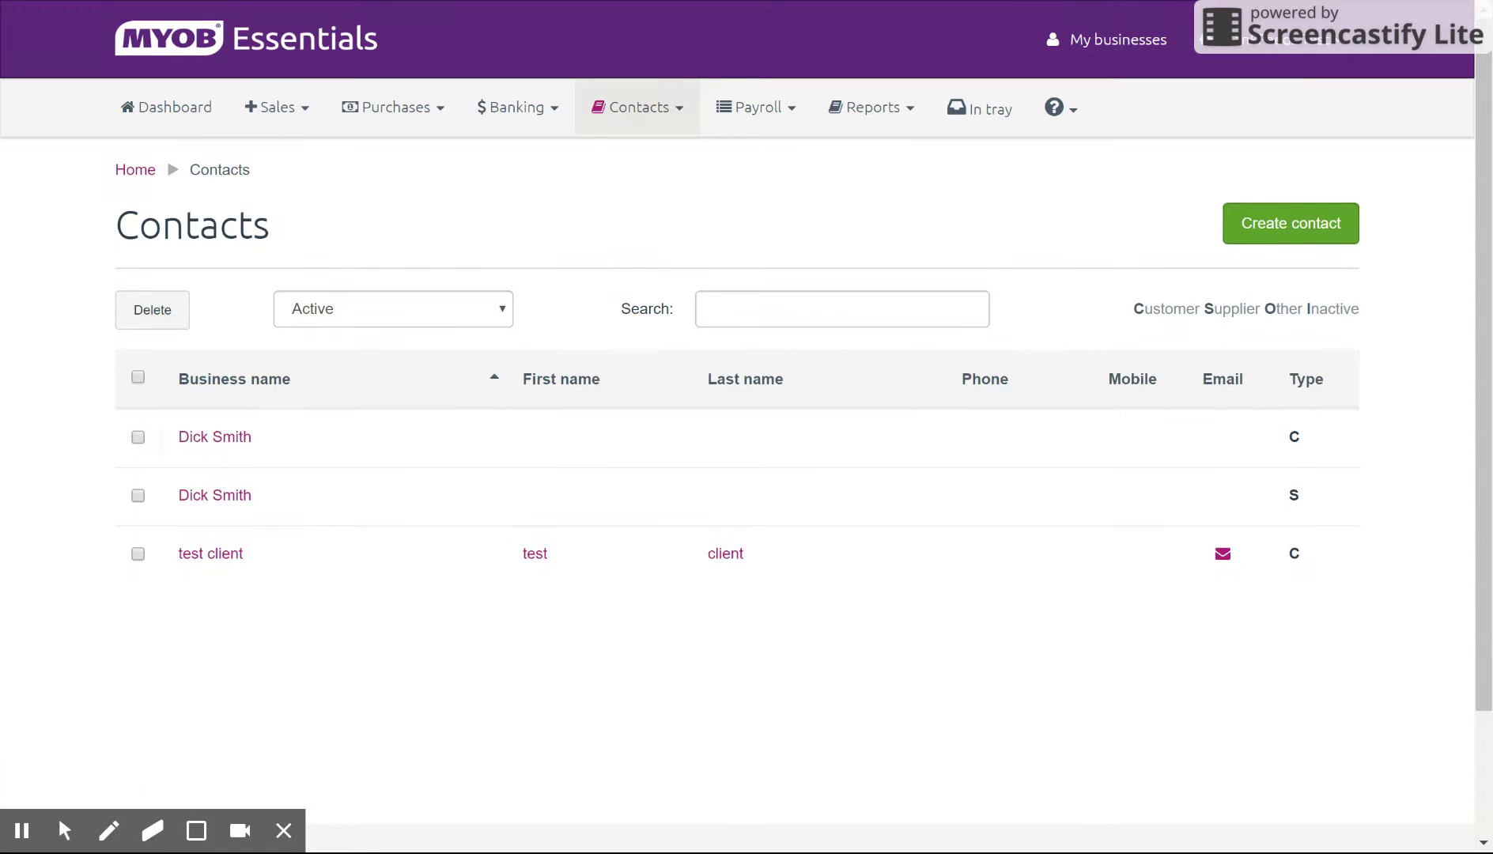
# Step: Go to the Sales Items list, which is currently empty
pyautogui.click(300, 102)
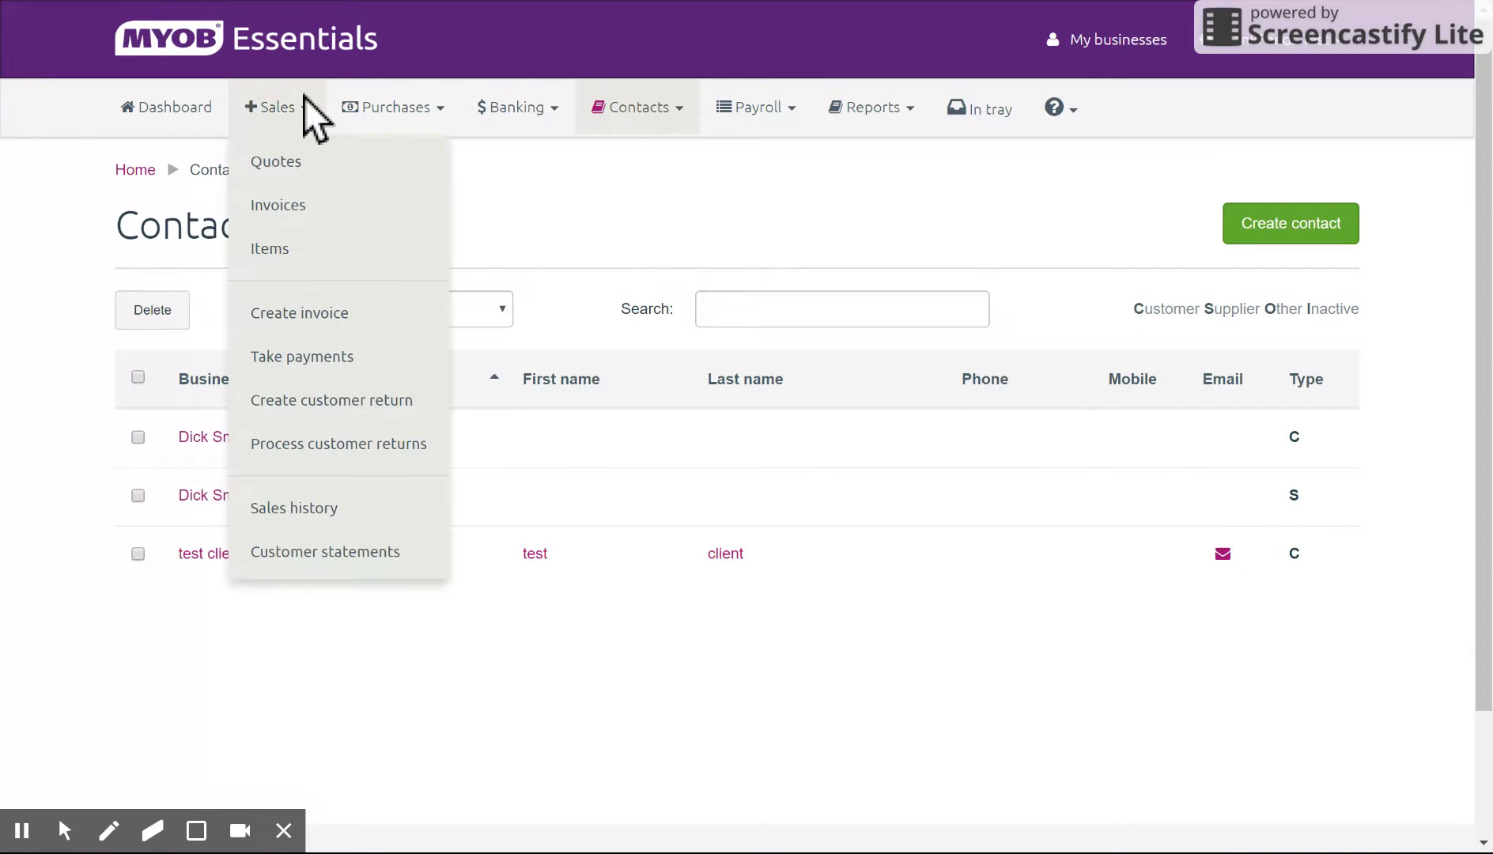
pyautogui.click(326, 261)
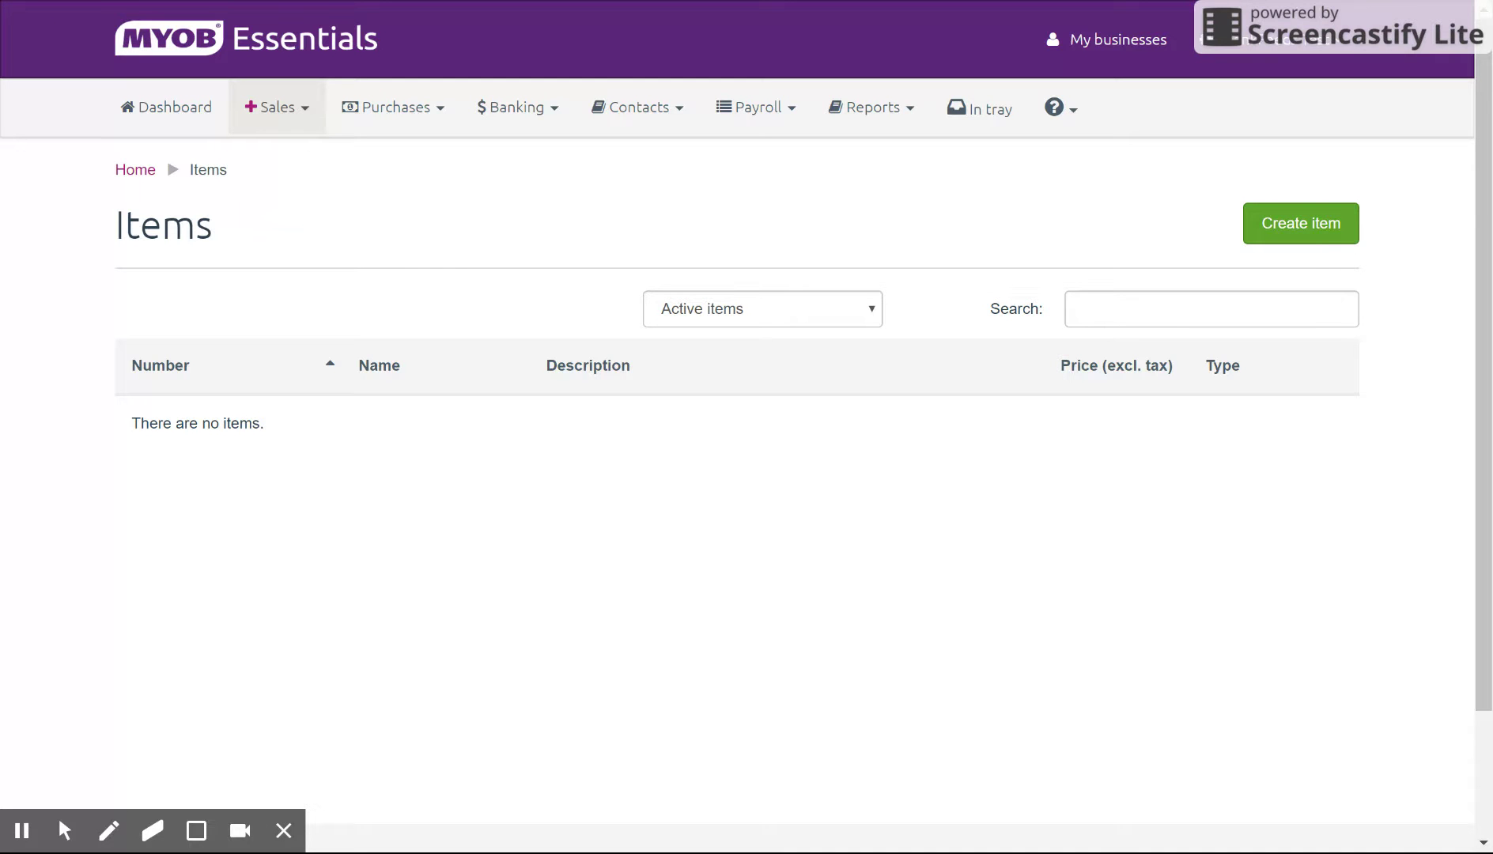
# Step: Start a new item 123 named 'Service Charge', described 'Regular service fee'
pyautogui.click(1317, 230)
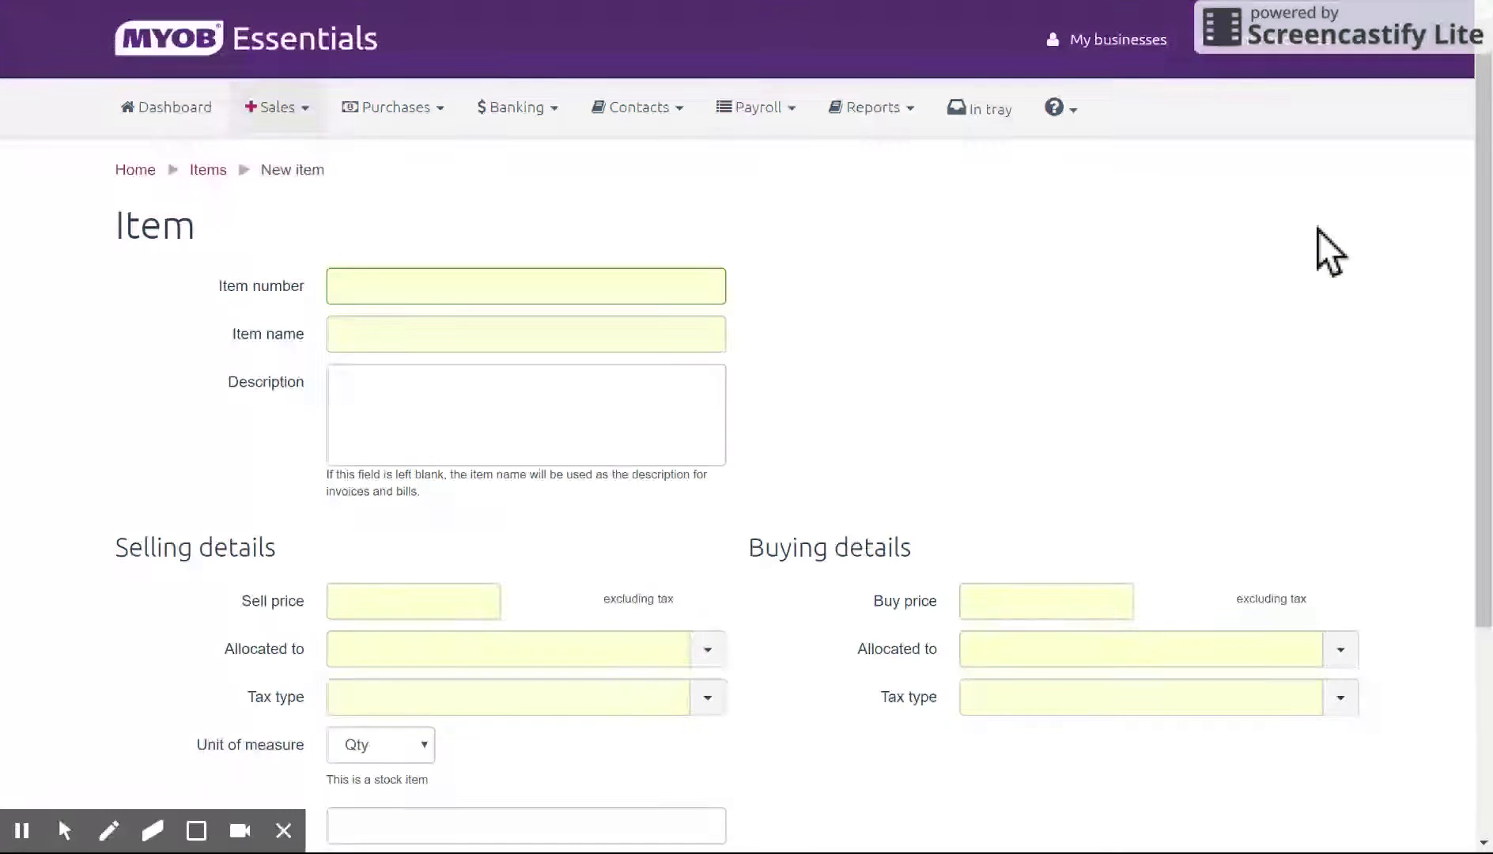
pyautogui.scroll(-1, 1055, 323)
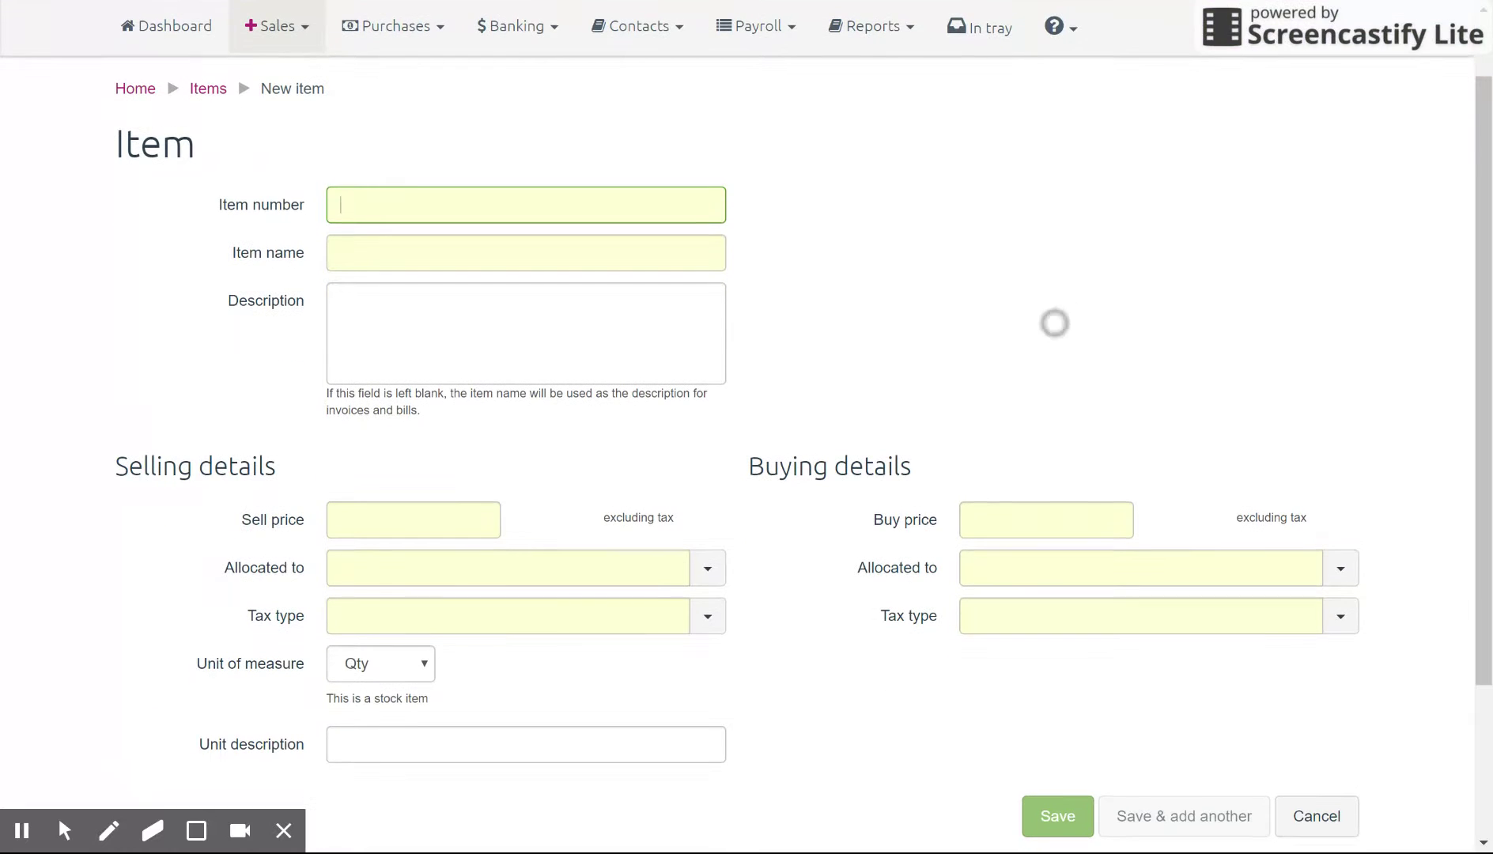
pyautogui.write('123')
pyautogui.press('Tab')
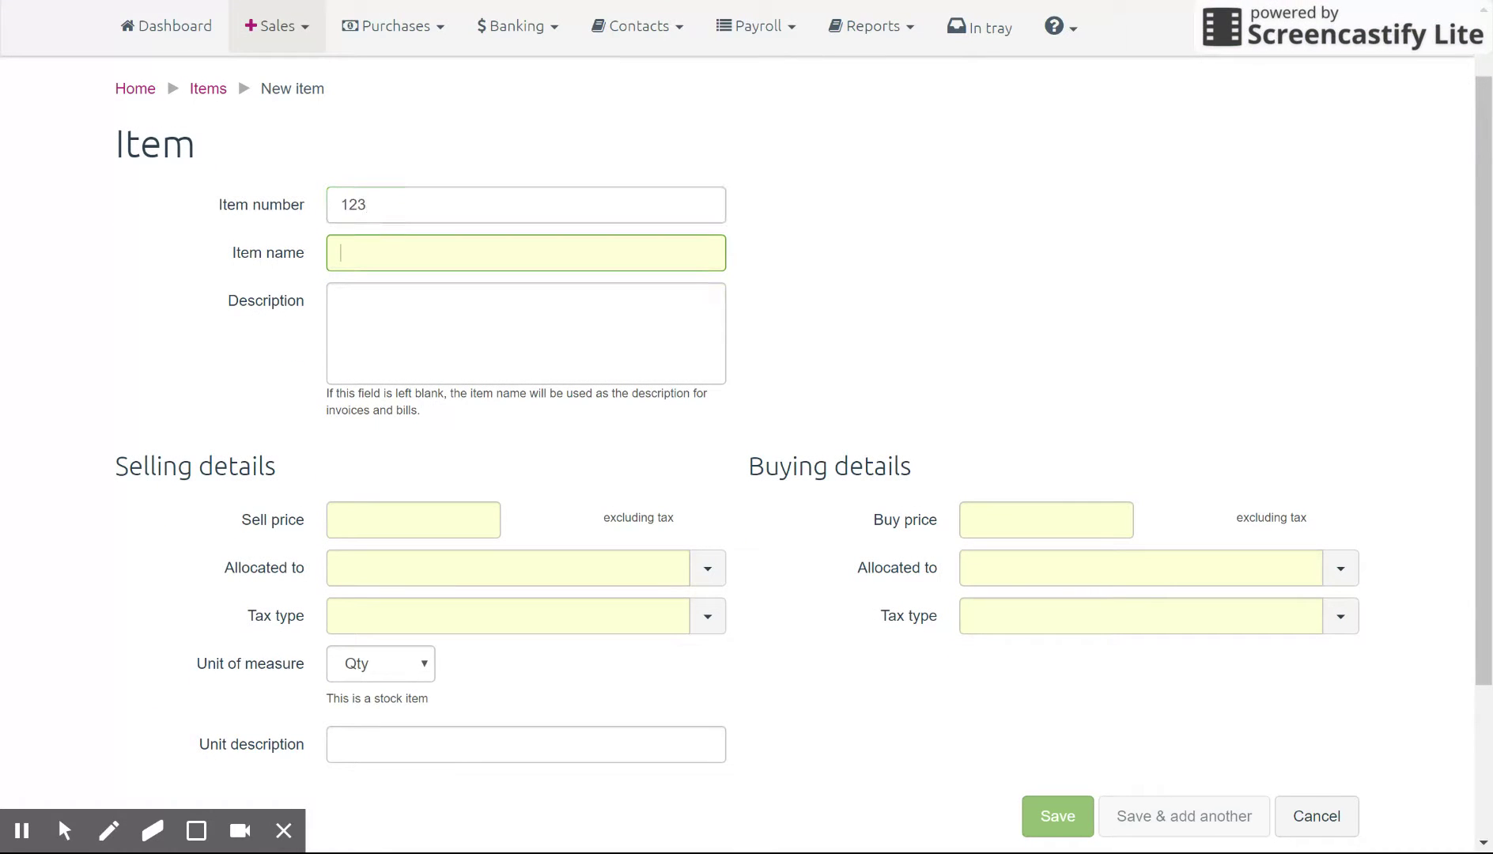
pyautogui.write('Serive')
pyautogui.press('BackSpace')
pyautogui.press('BackSpace')
pyautogui.press('BackSpace')
pyautogui.press('BackSpace')
pyautogui.write('vice Charge')
pyautogui.press('Tab')
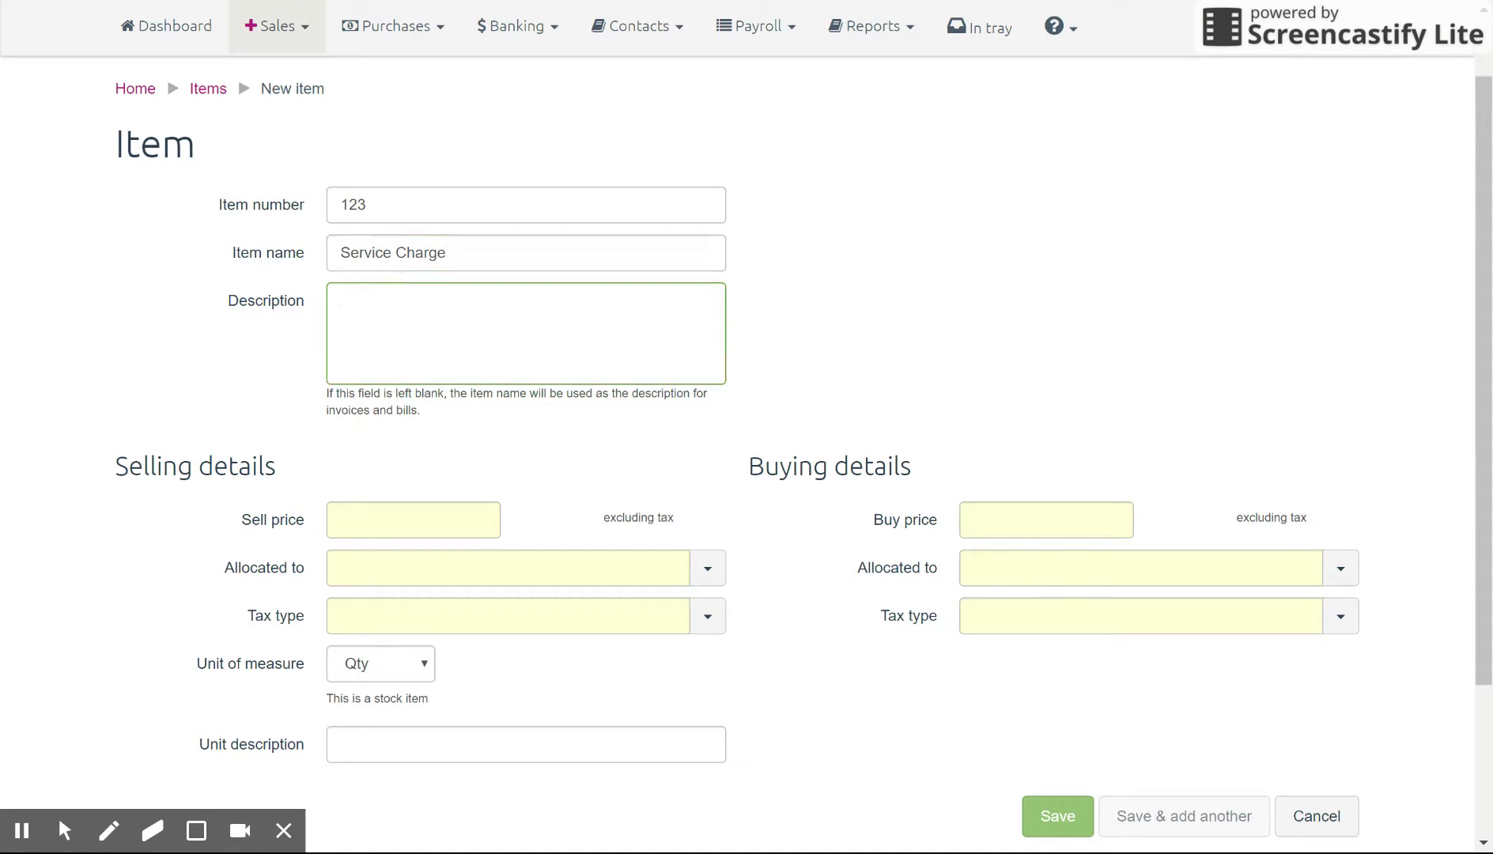
pyautogui.write('Regular service fee')
# Step: Set the sell price to 100 allocated to Sales 1, then save and add another
pyautogui.click(435, 503)
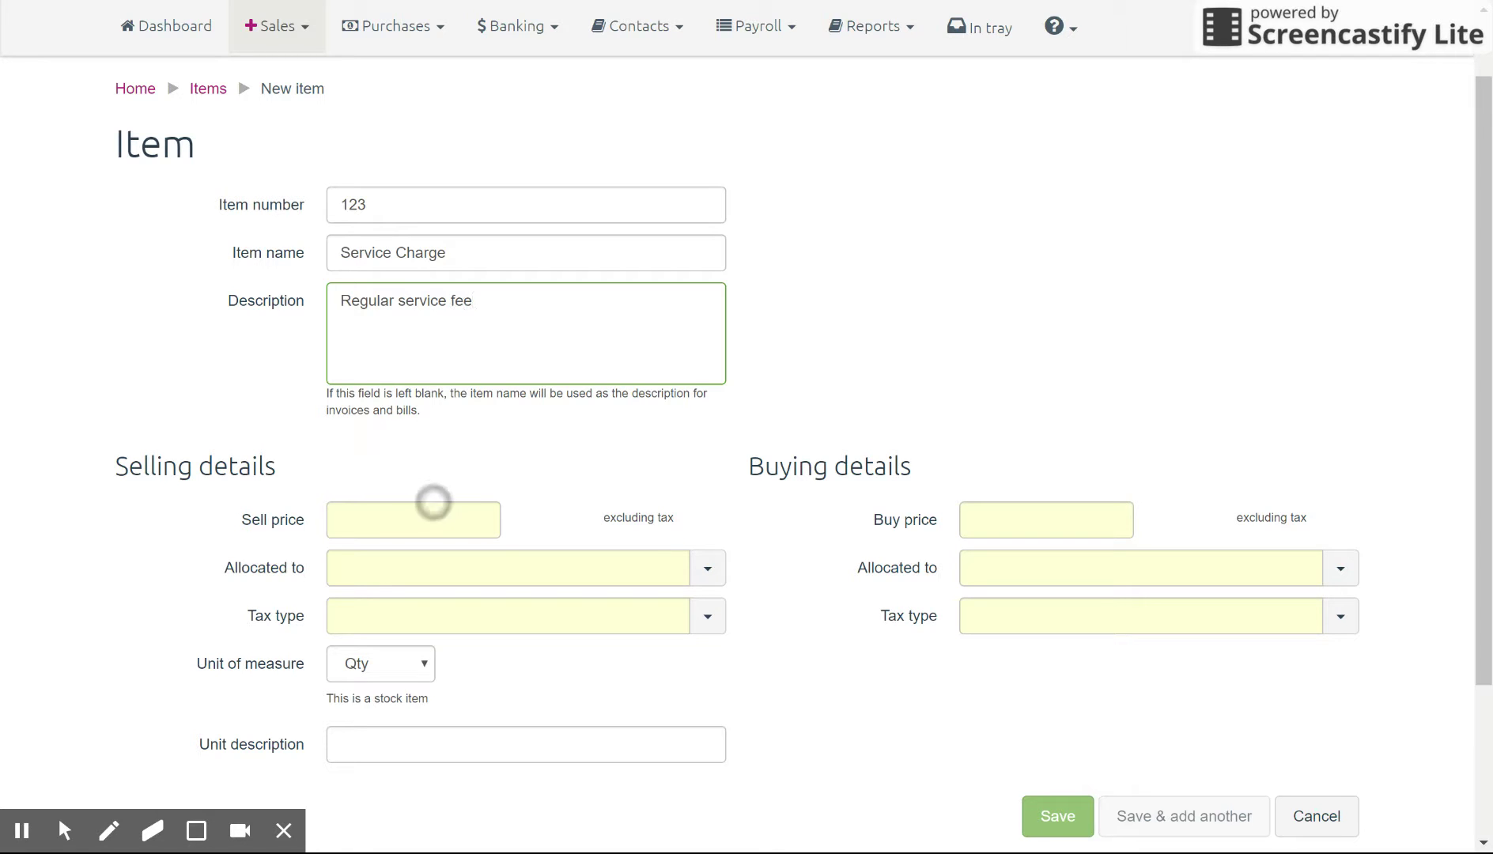
pyautogui.write('100')
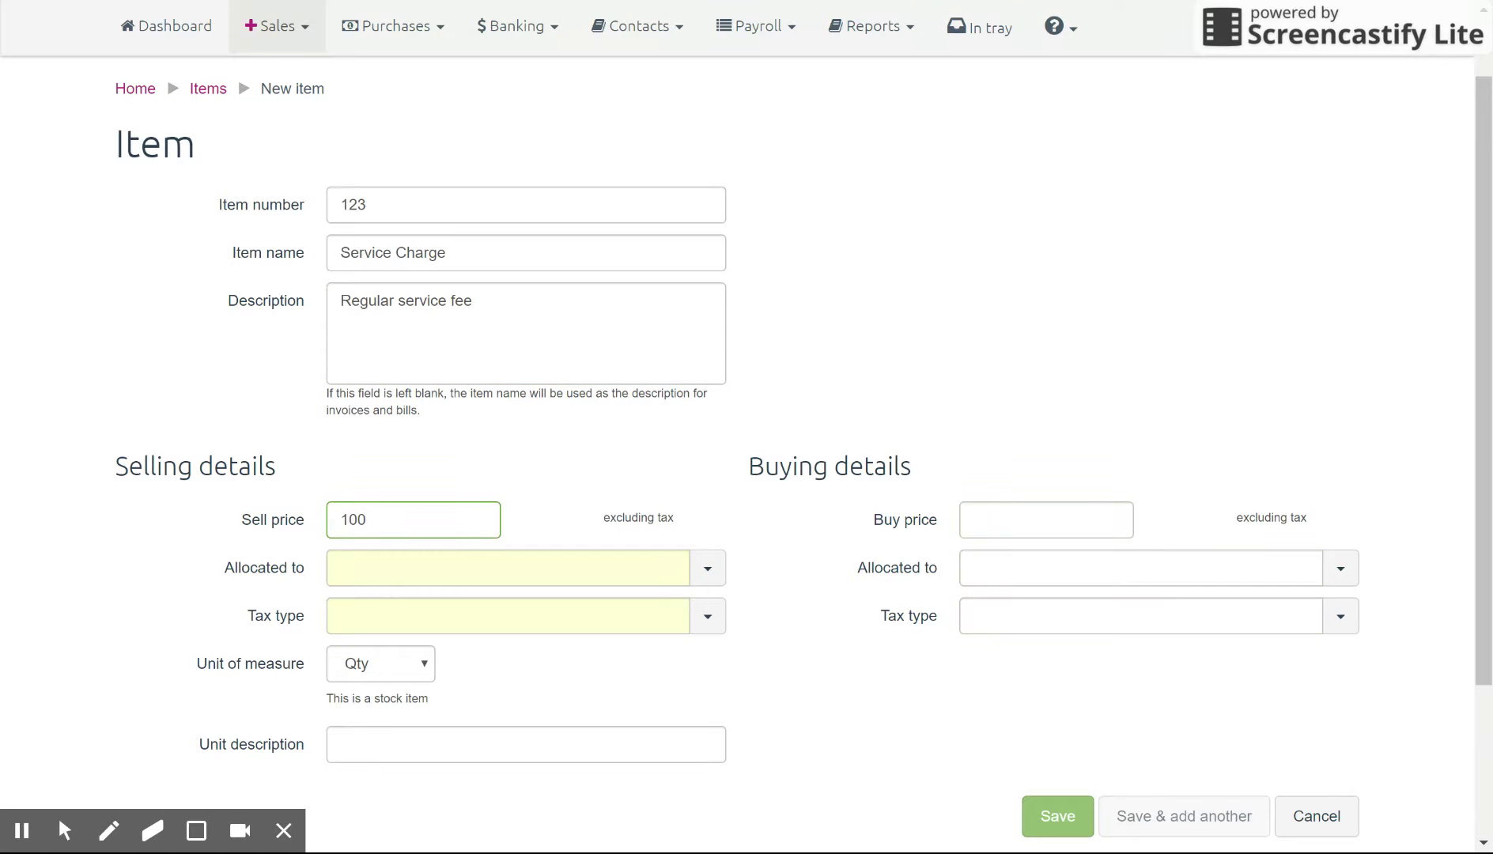
pyautogui.click(699, 567)
pyautogui.click(510, 660)
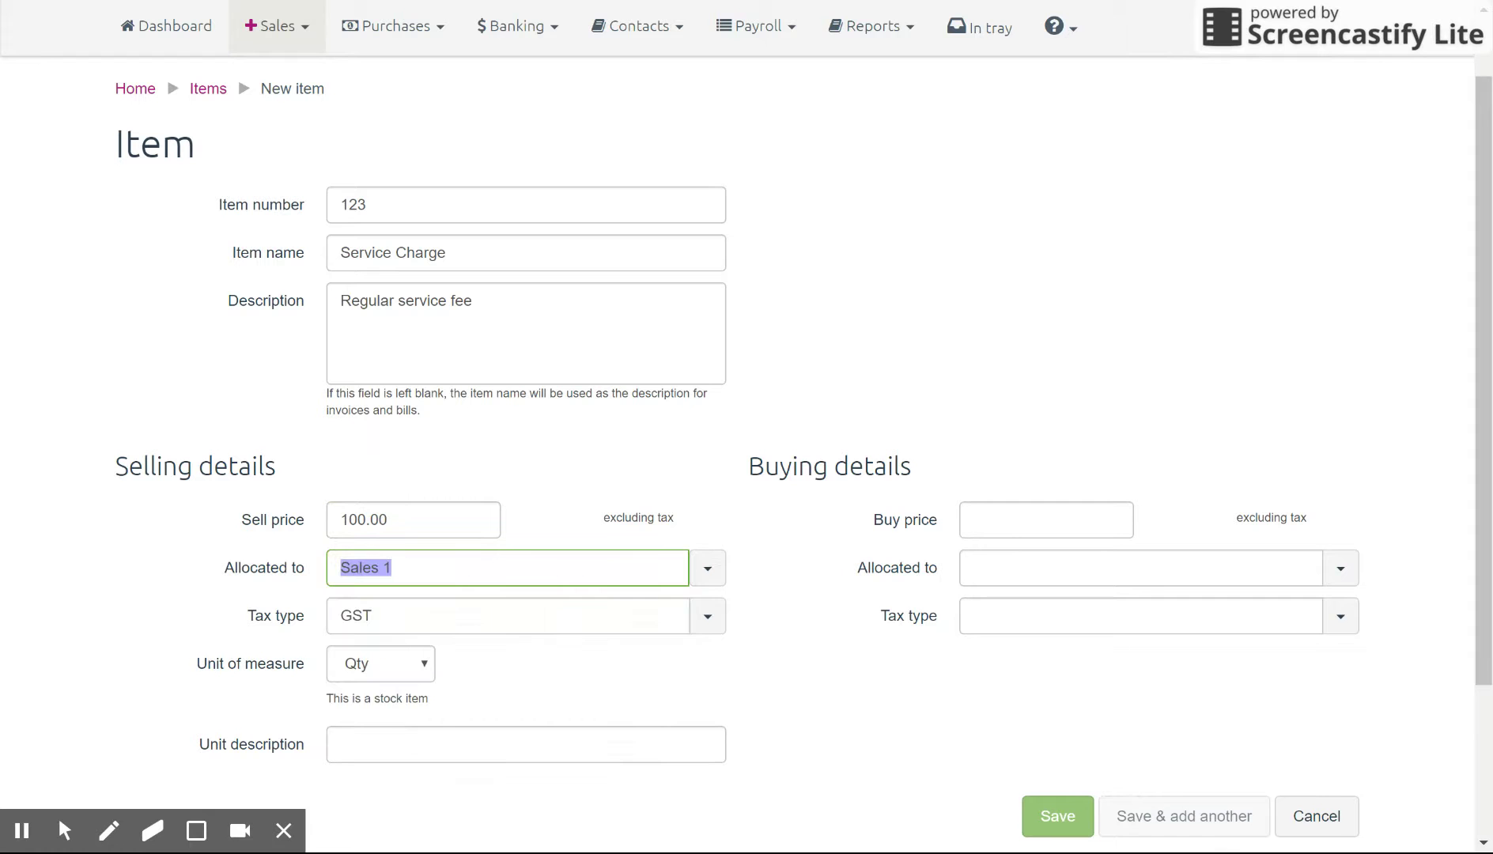
pyautogui.click(817, 721)
pyautogui.scroll(-3, 818, 720)
pyautogui.click(843, 534)
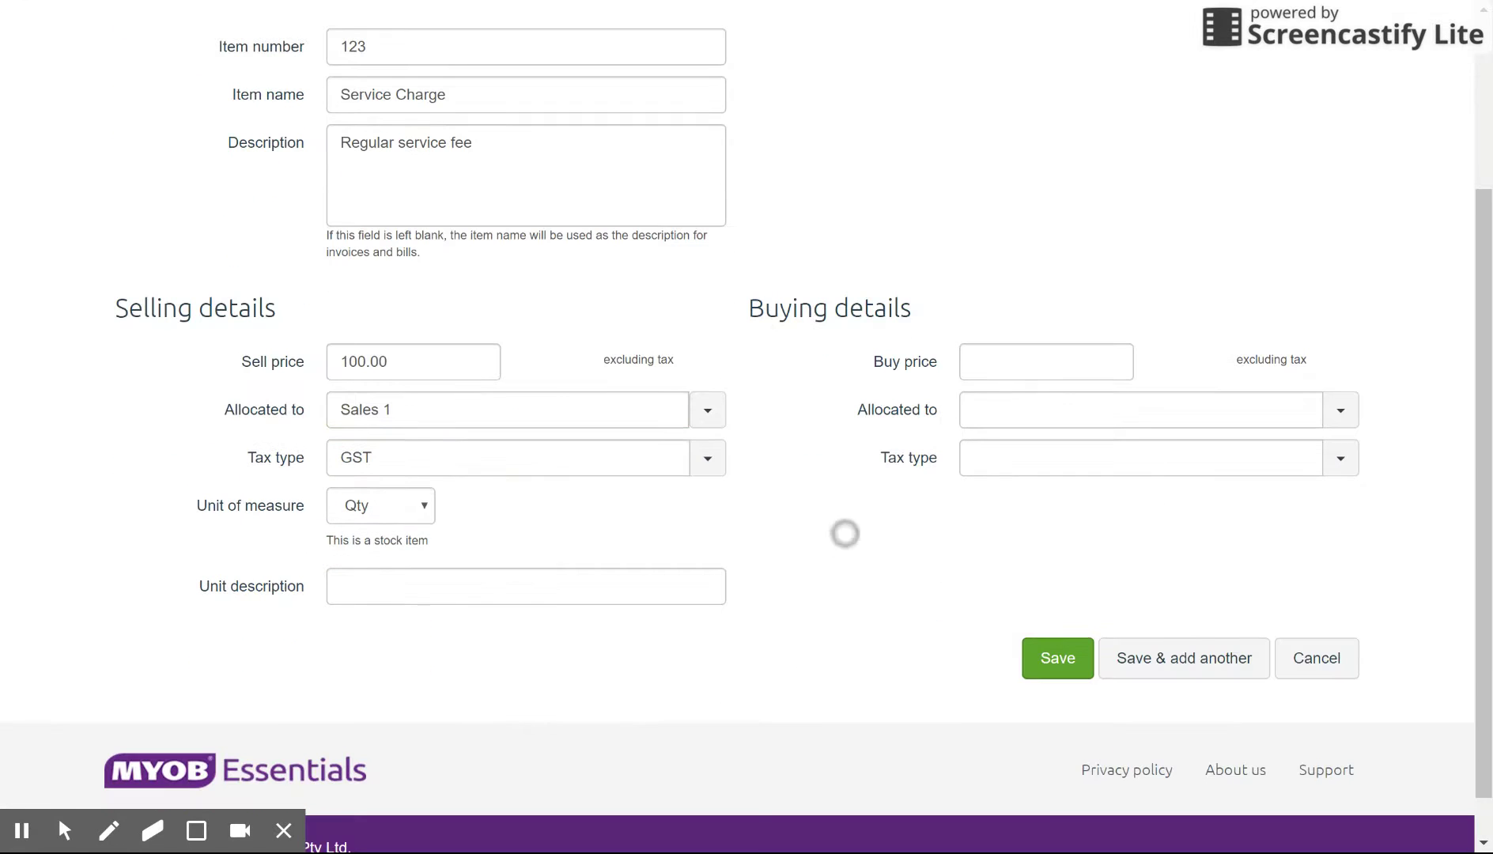
pyautogui.scroll(1, 880, 617)
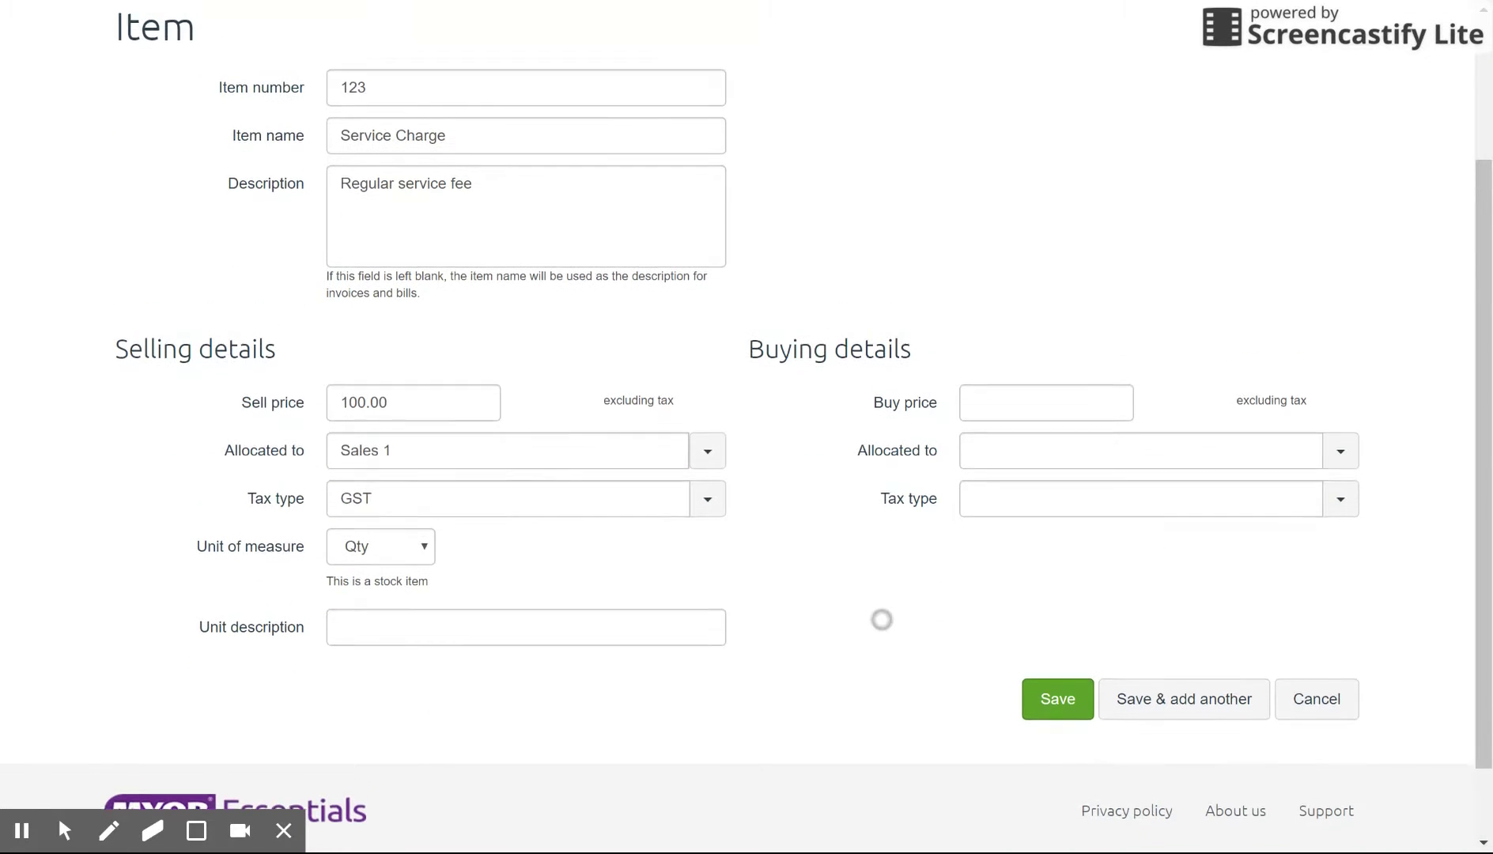
pyautogui.click(1058, 704)
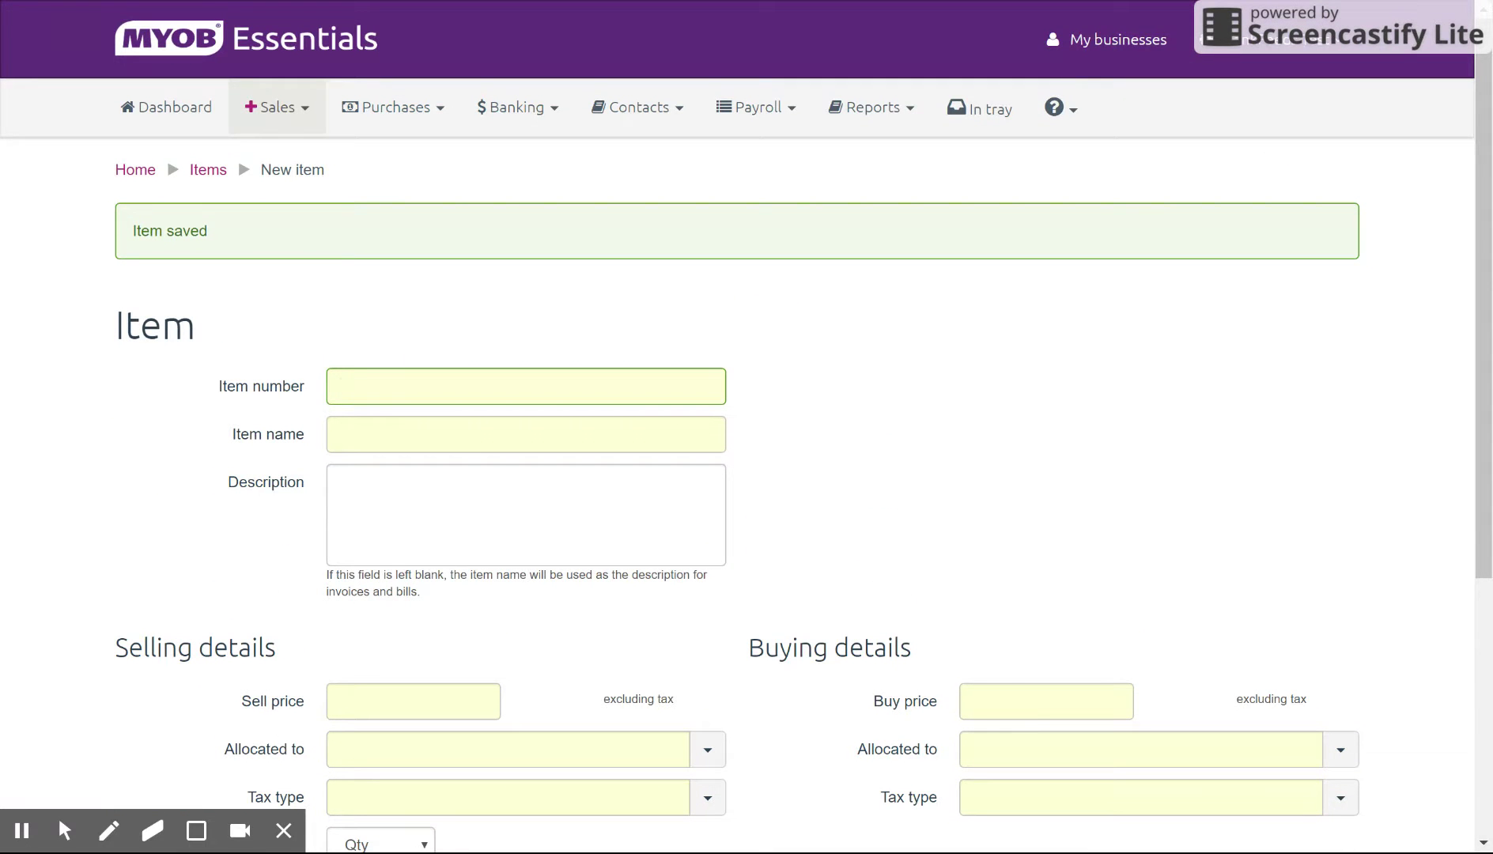
# Step: Create item 12345 'Electrical Supplies', described 'Box of supplies', selling at 1000 to Sales 2
pyautogui.write('12345')
pyautogui.press('Tab')
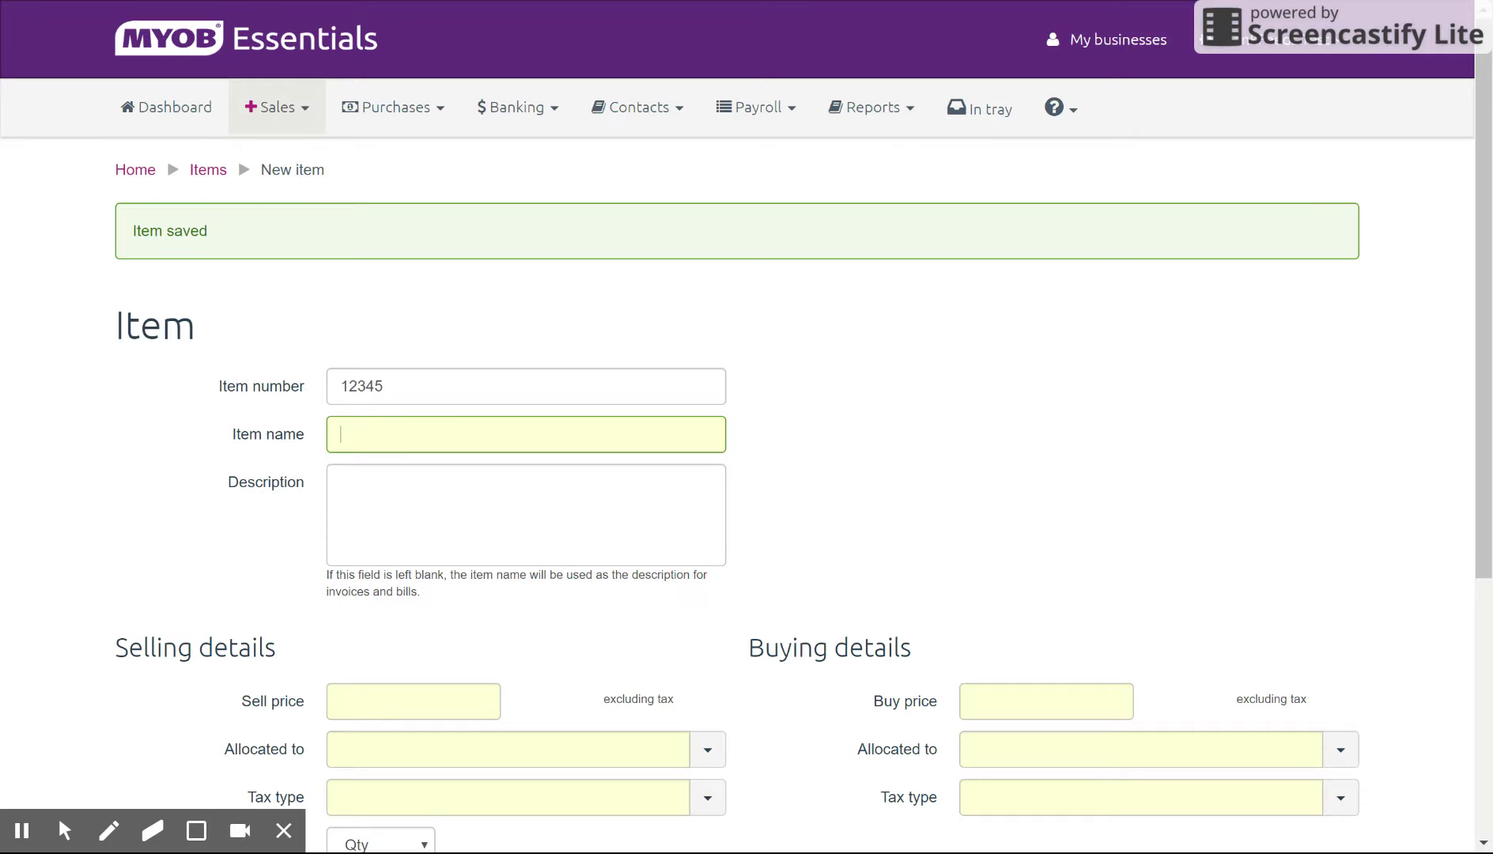
pyautogui.write('Elec')
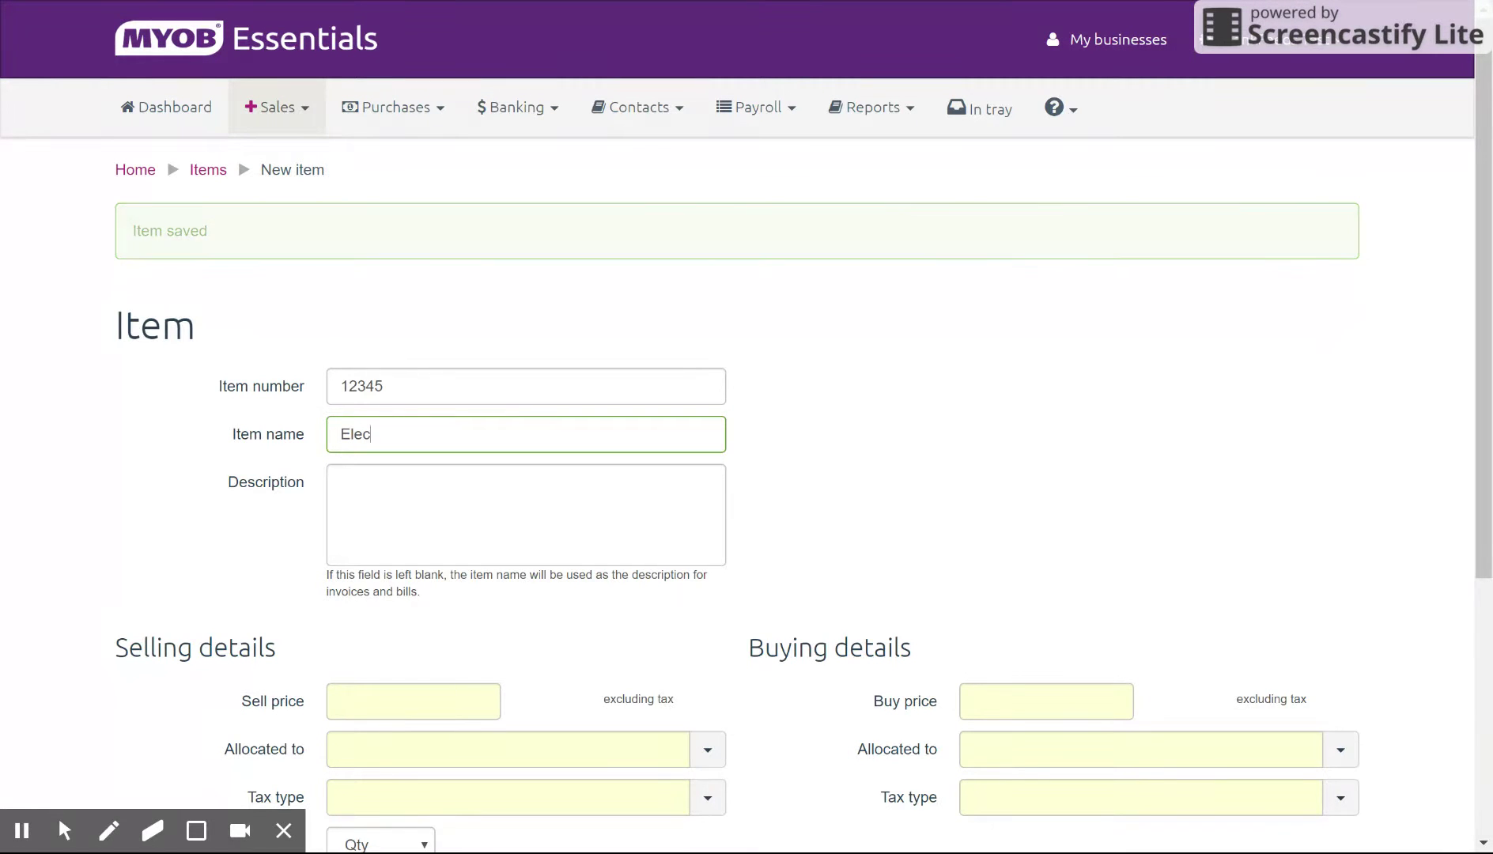
pyautogui.write('trical Supplies')
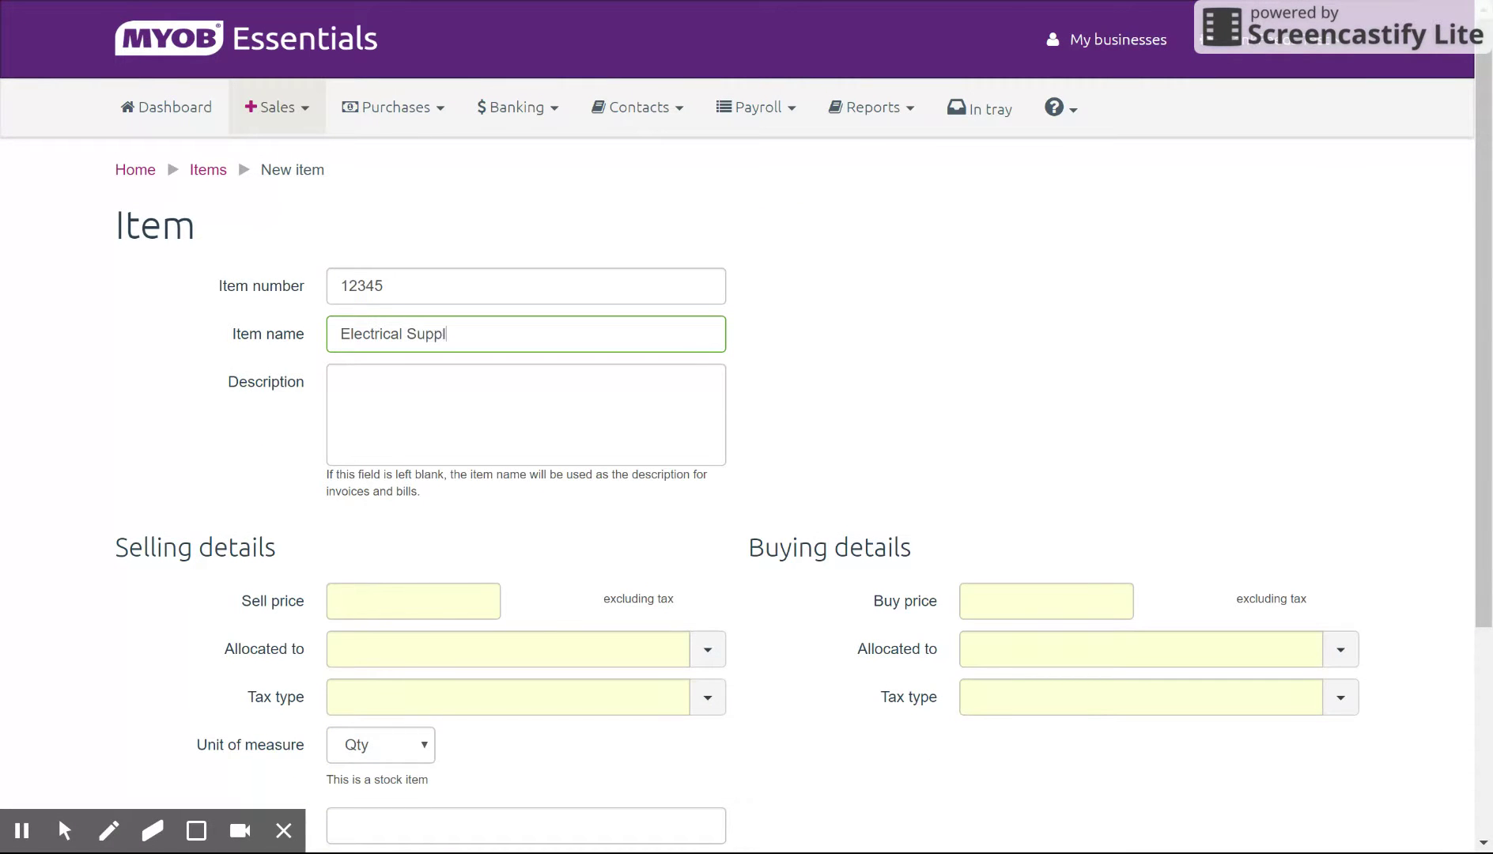
pyautogui.press('Tab')
pyautogui.write('Box ')
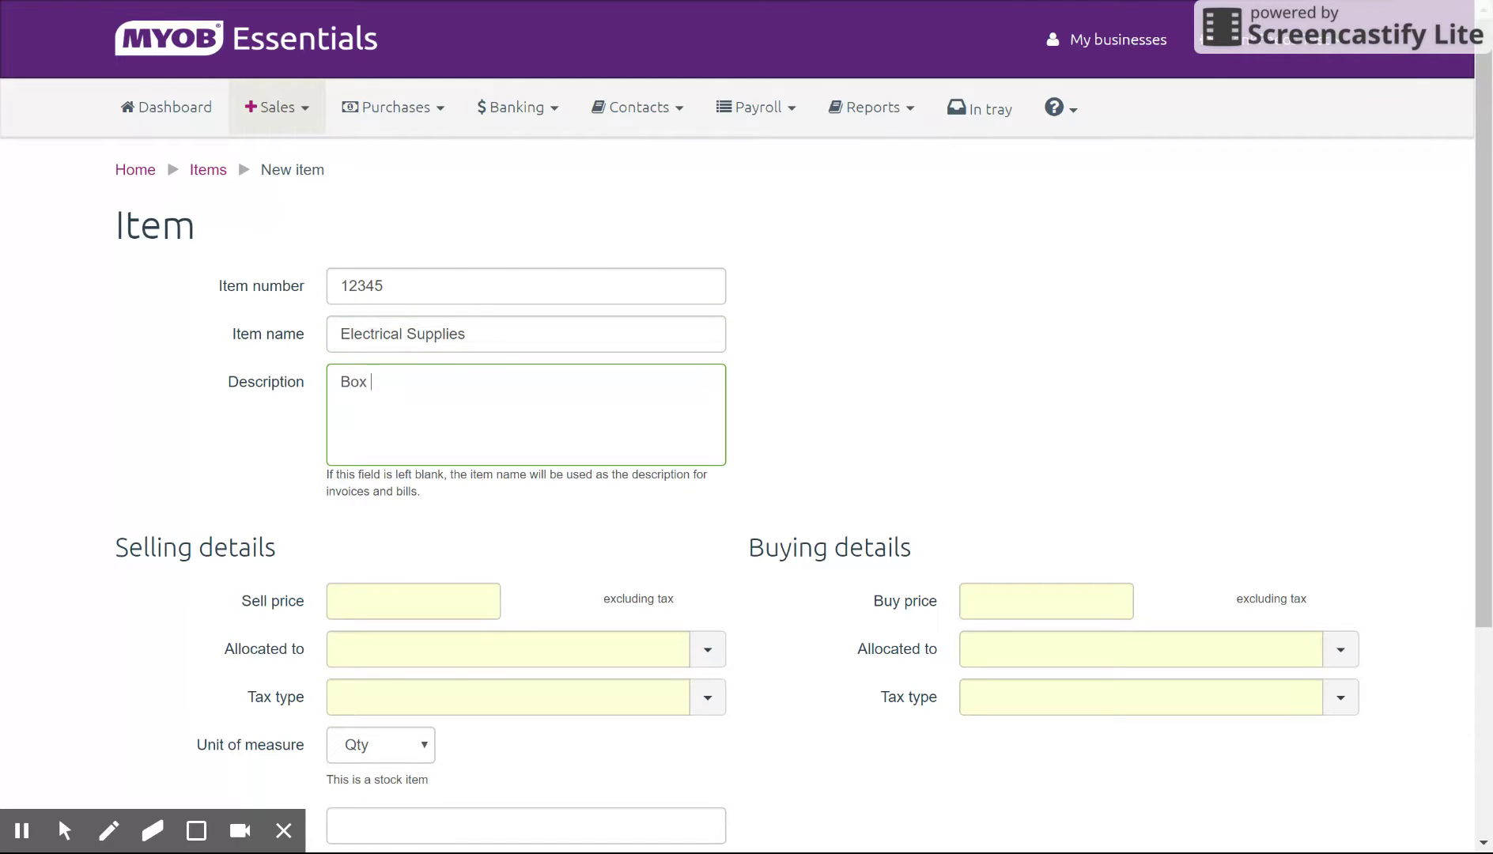
pyautogui.write('of supplies')
pyautogui.press('Tab')
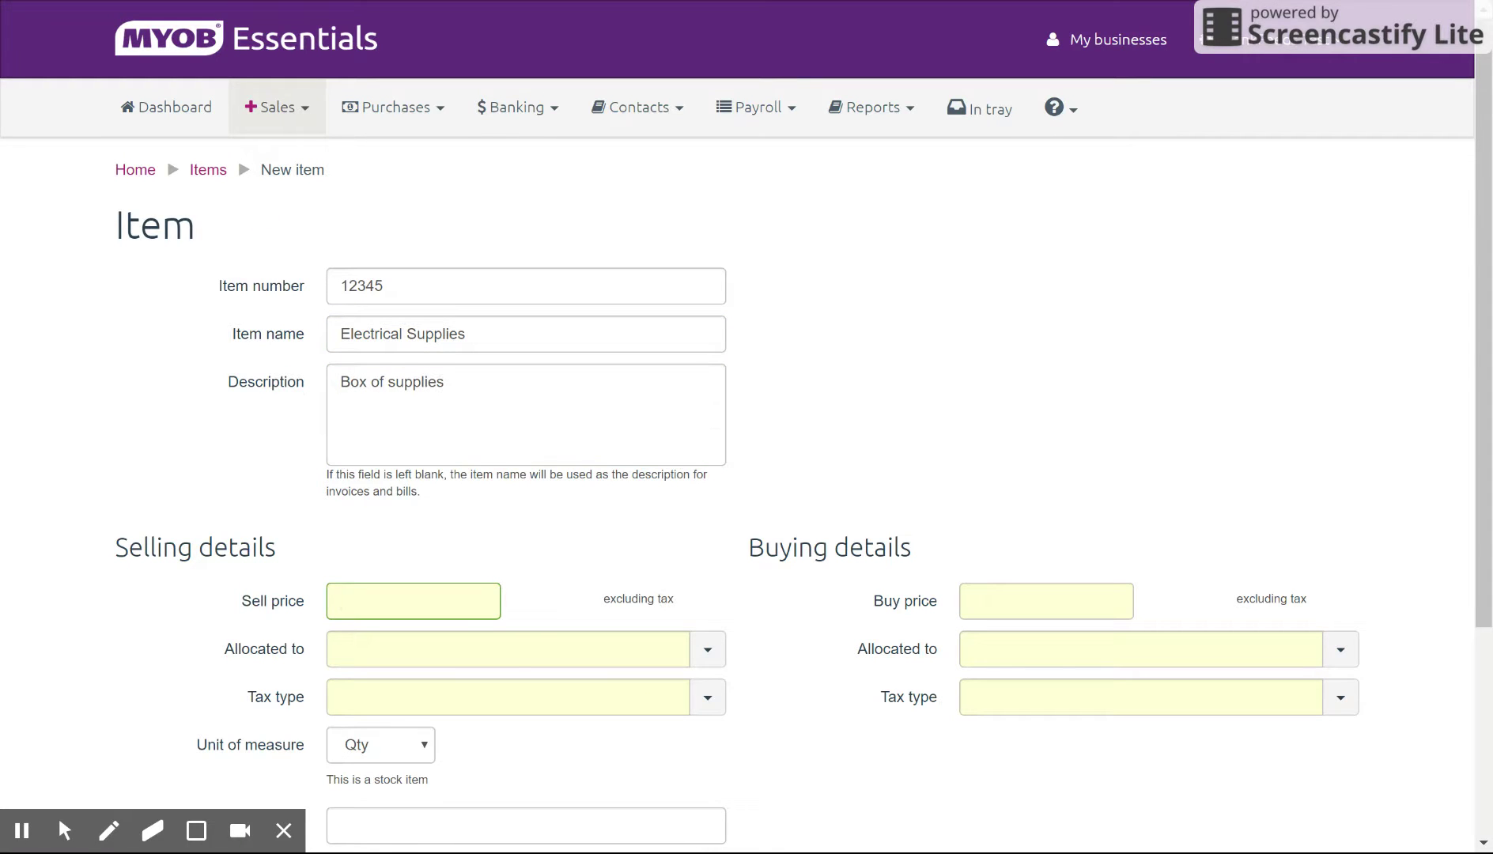
pyautogui.write('1000')
pyautogui.press('Tab')
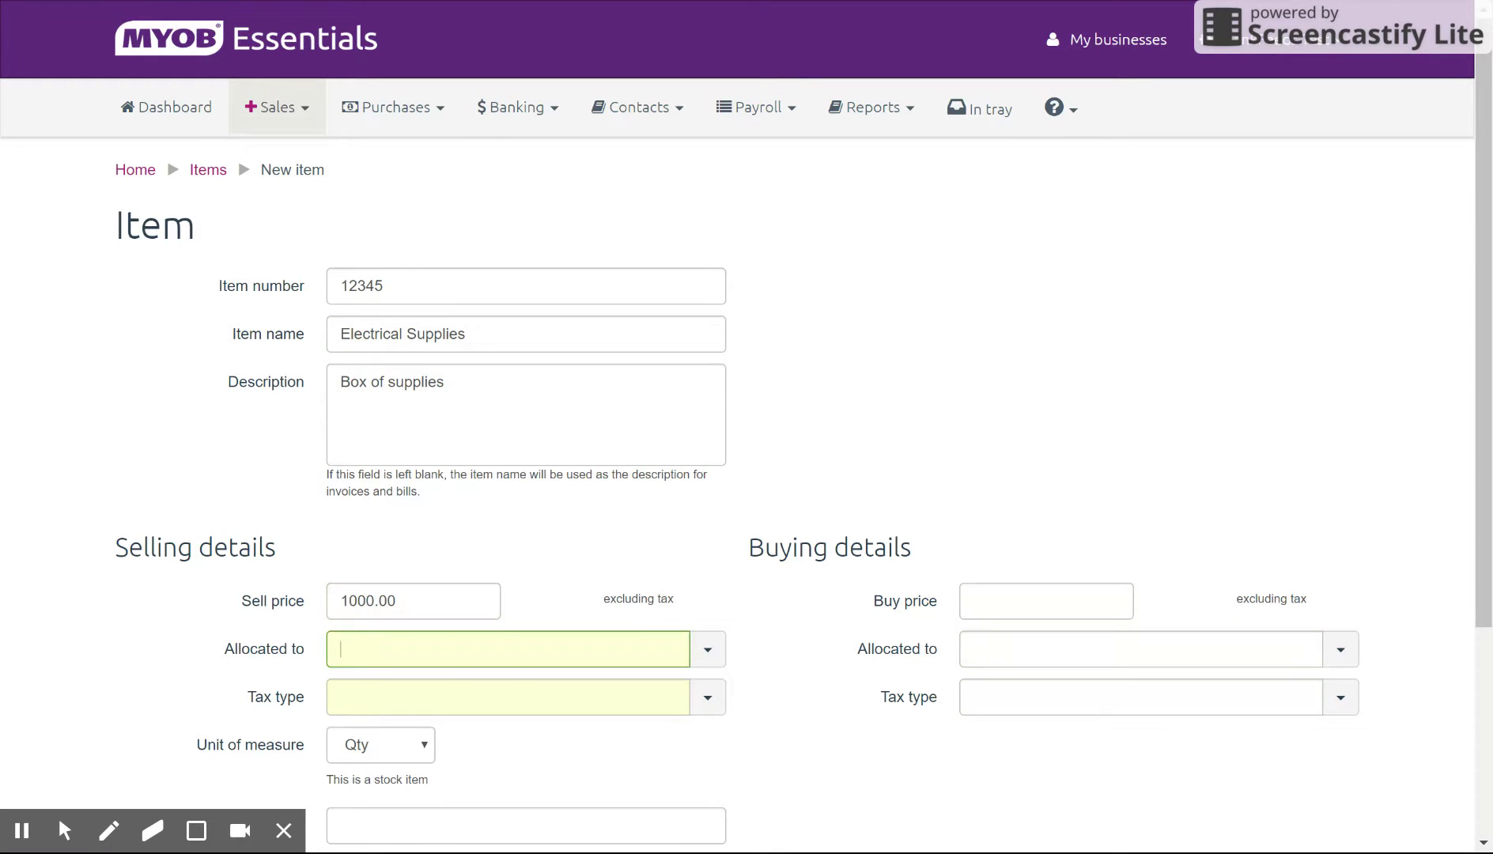
pyautogui.press('Down')
pyautogui.press('Down')
pyautogui.press('Down')
pyautogui.press('Down')
pyautogui.press('Return')
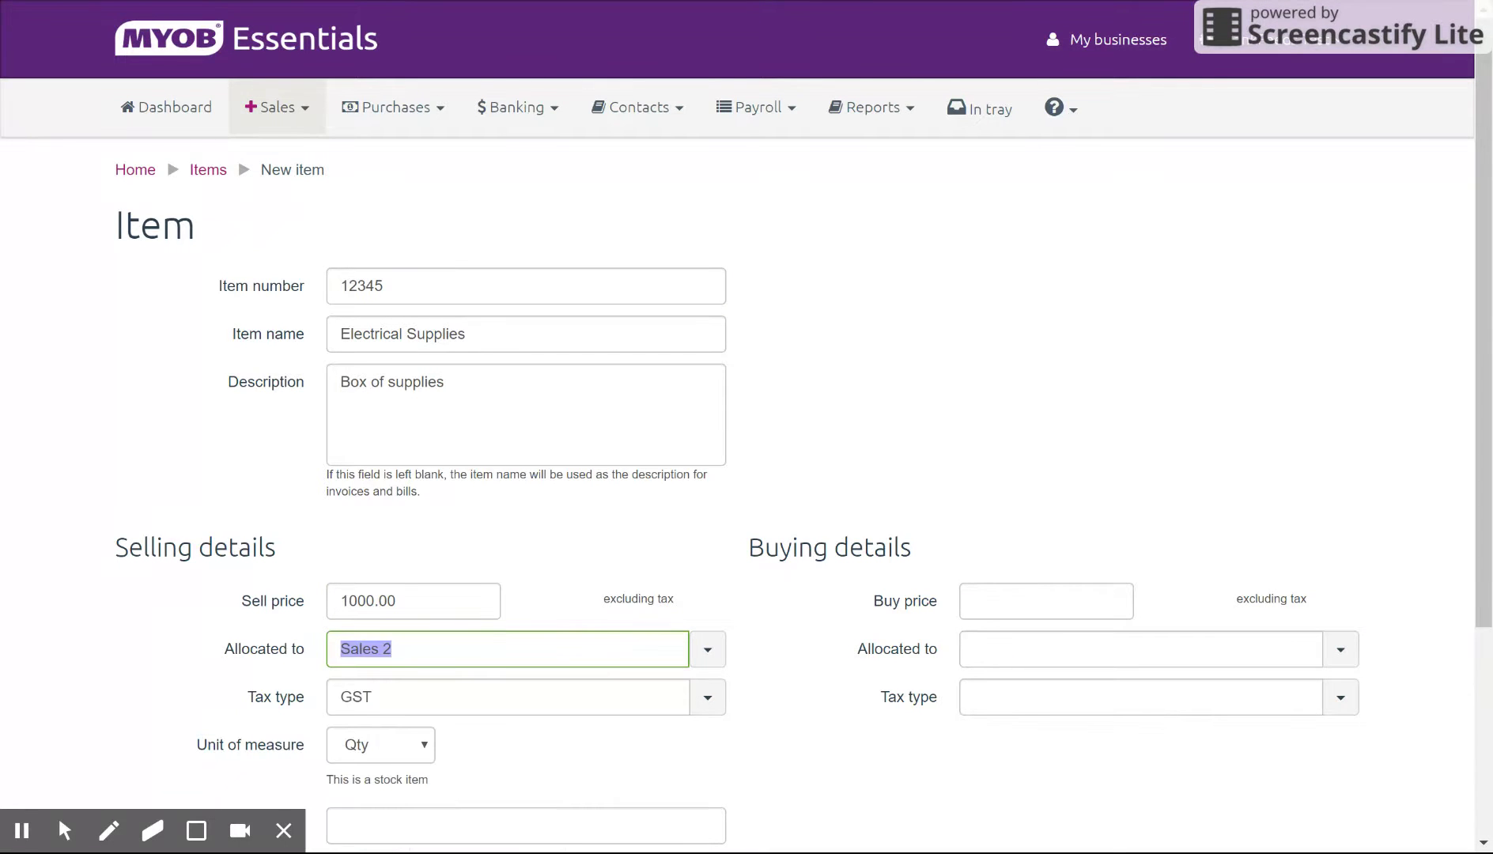
pyautogui.scroll(-3, 867, 761)
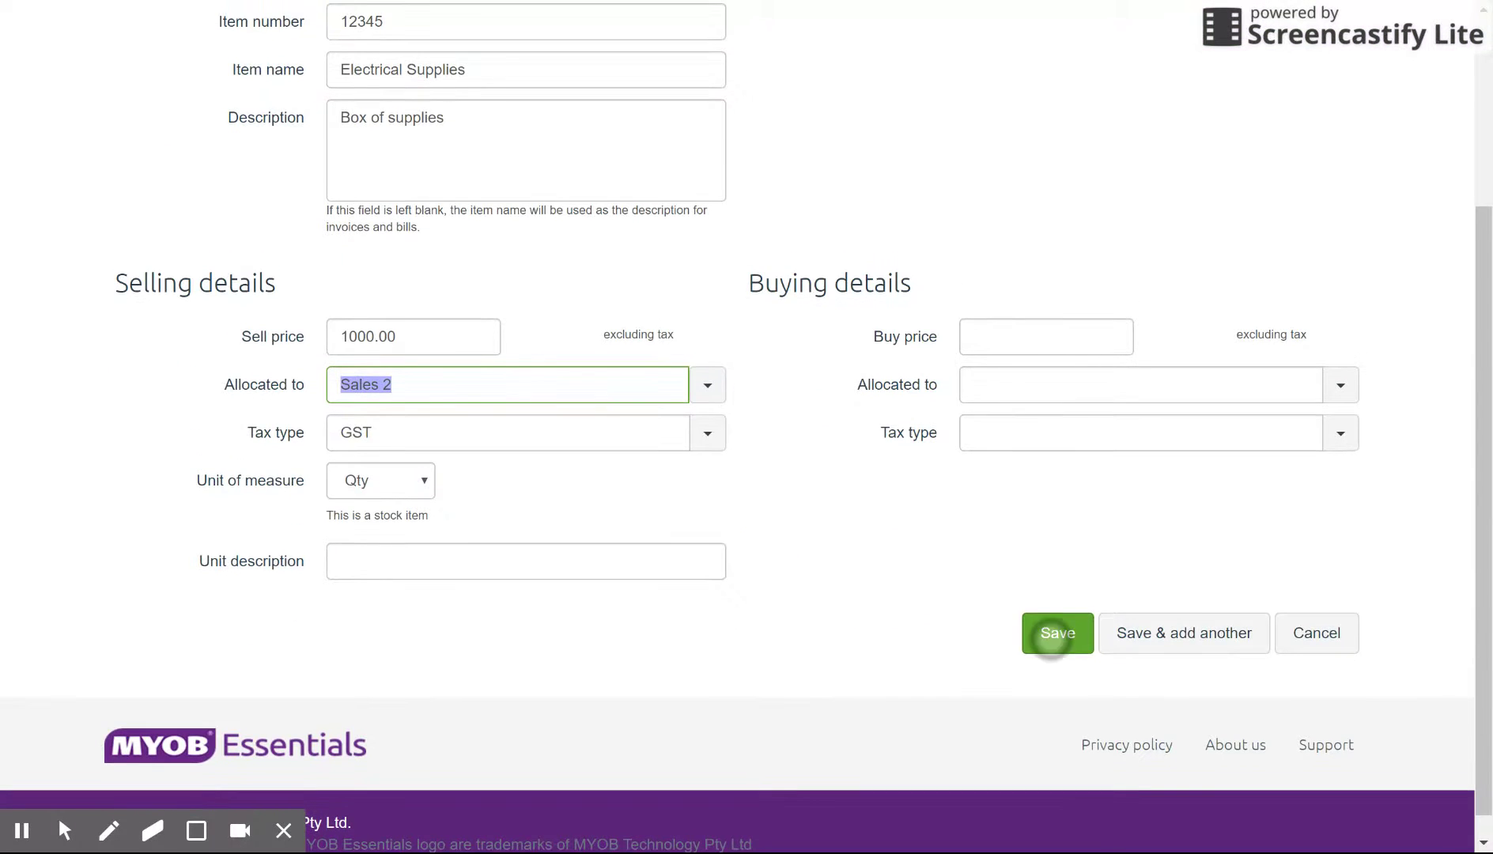
pyautogui.click(1052, 632)
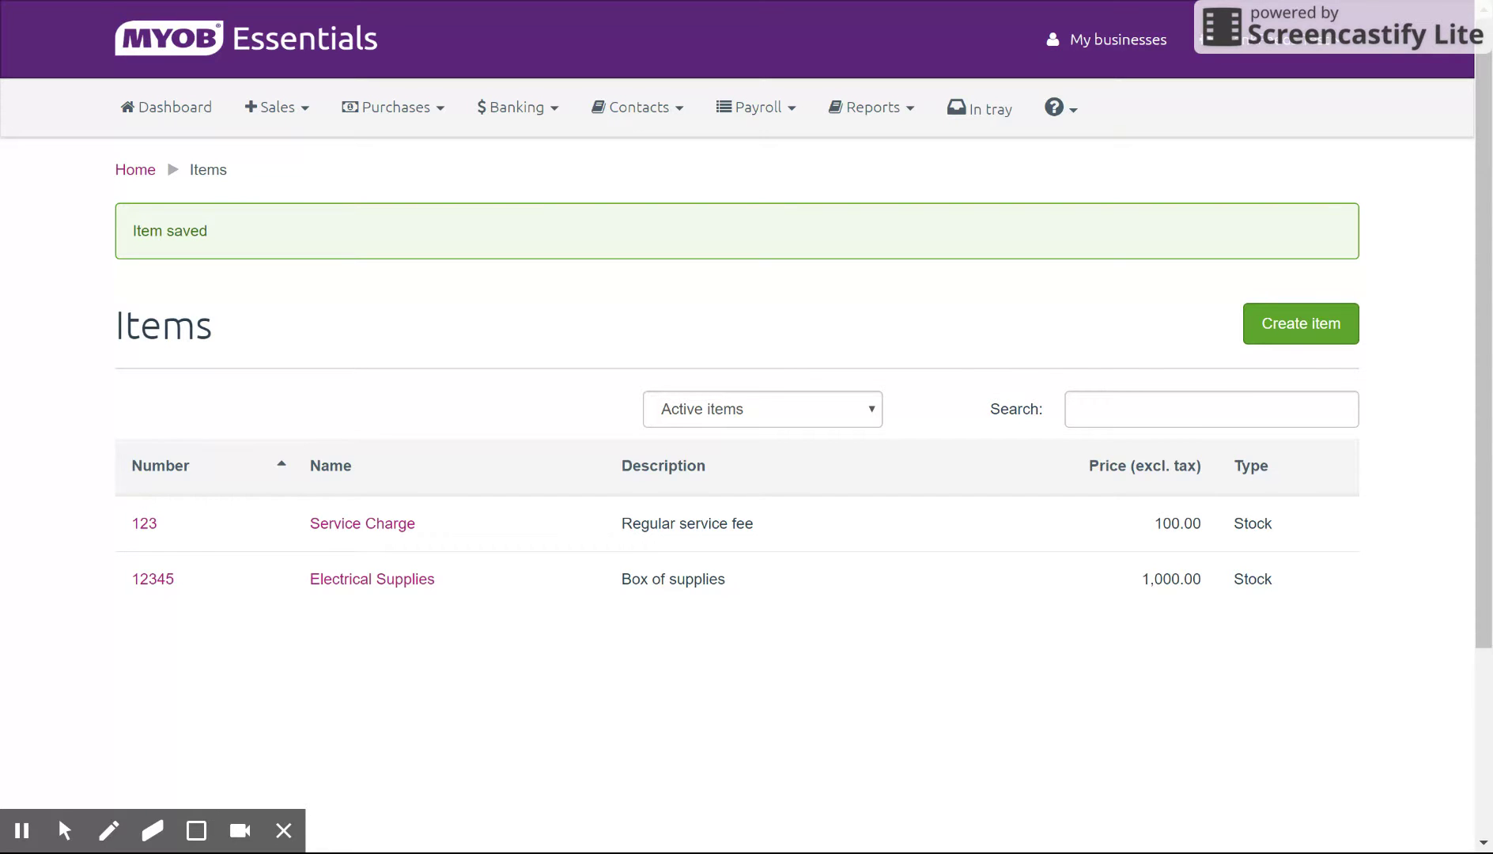
pyautogui.click(303, 105)
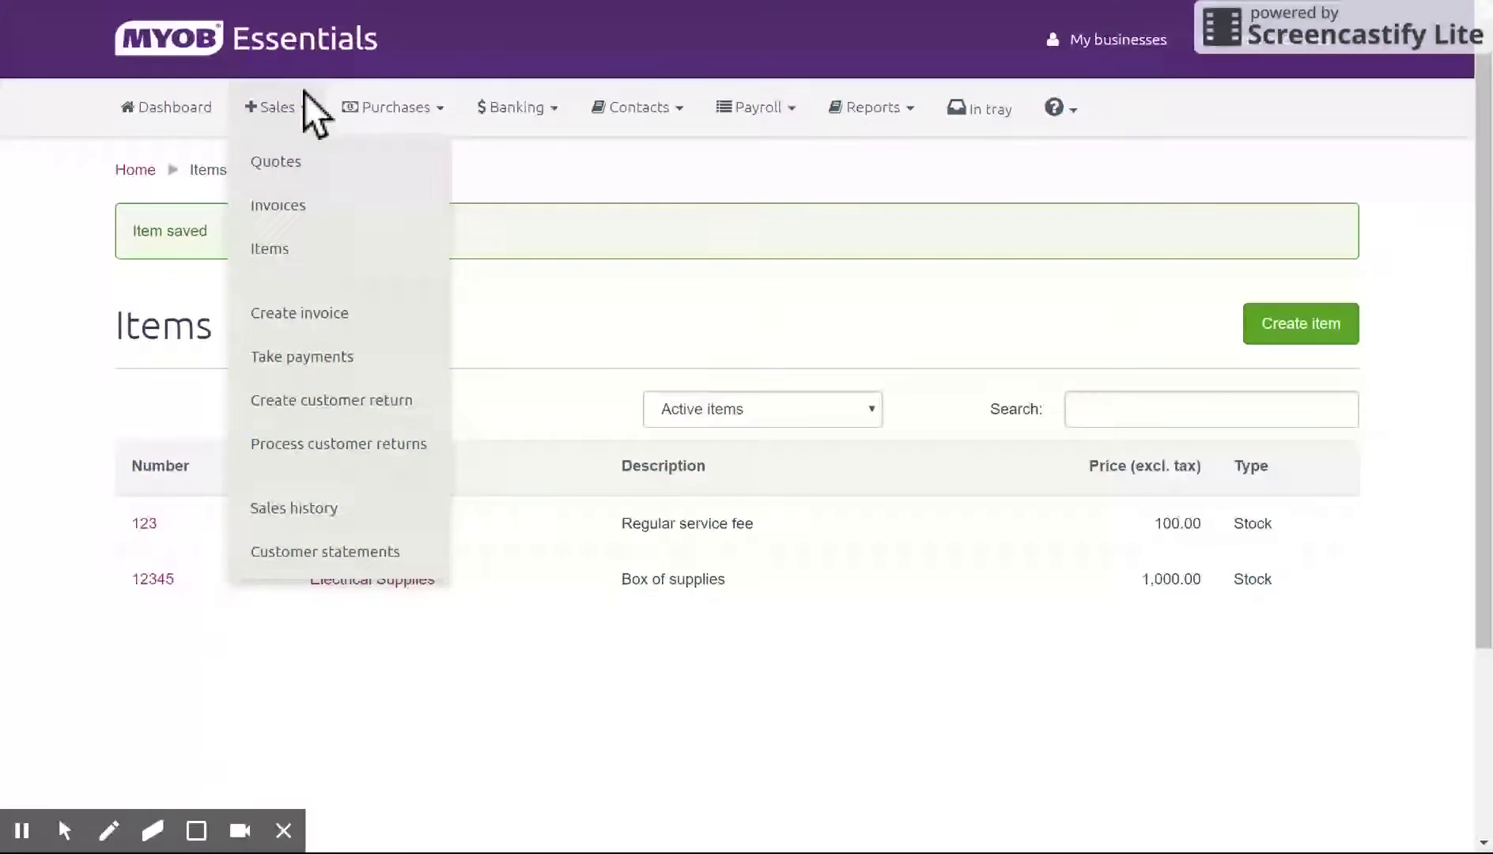
pyautogui.click(329, 209)
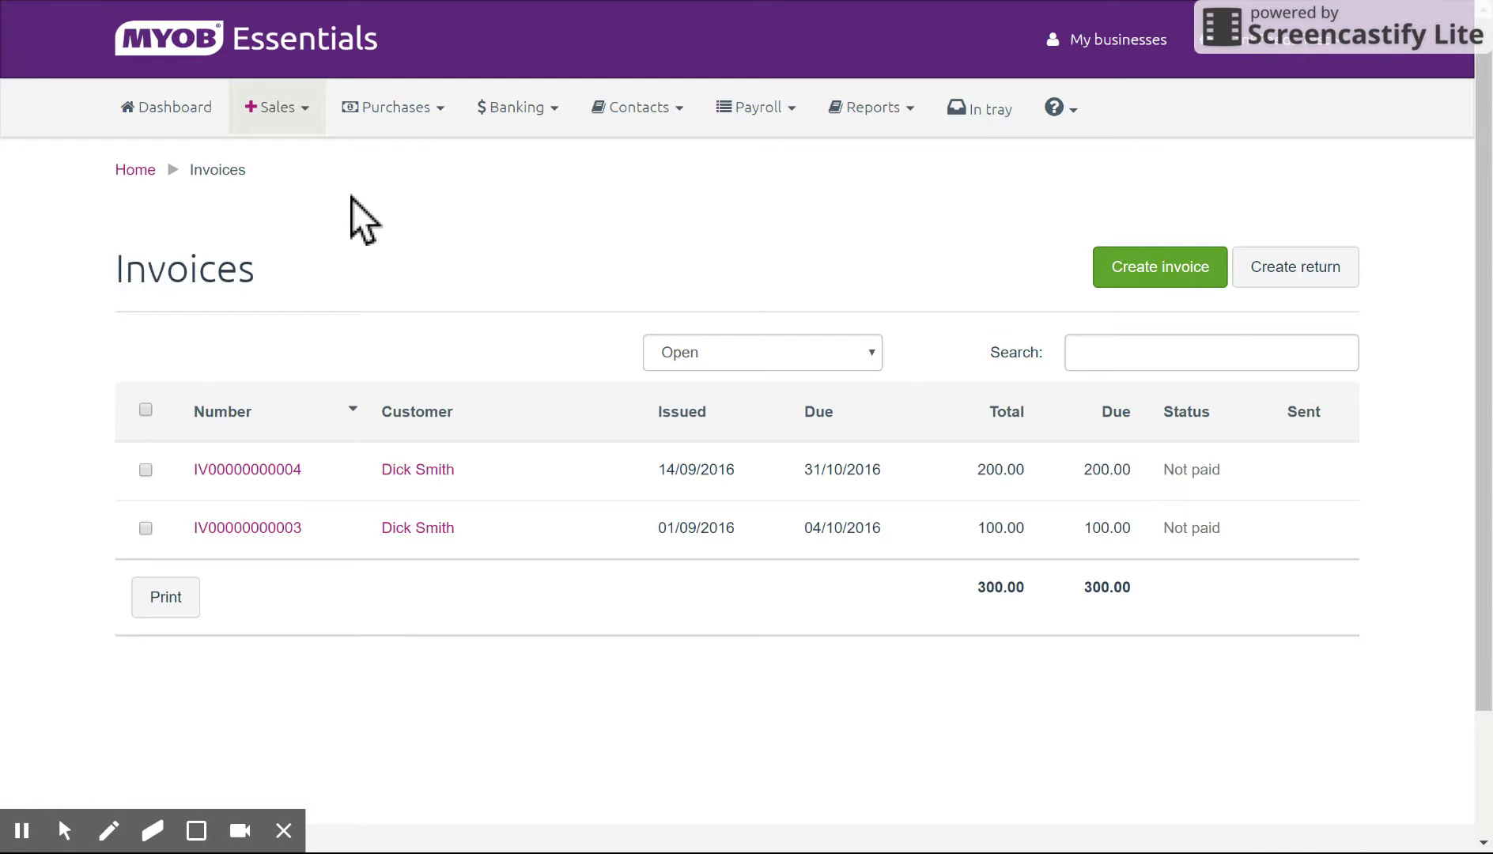
pyautogui.click(320, 110)
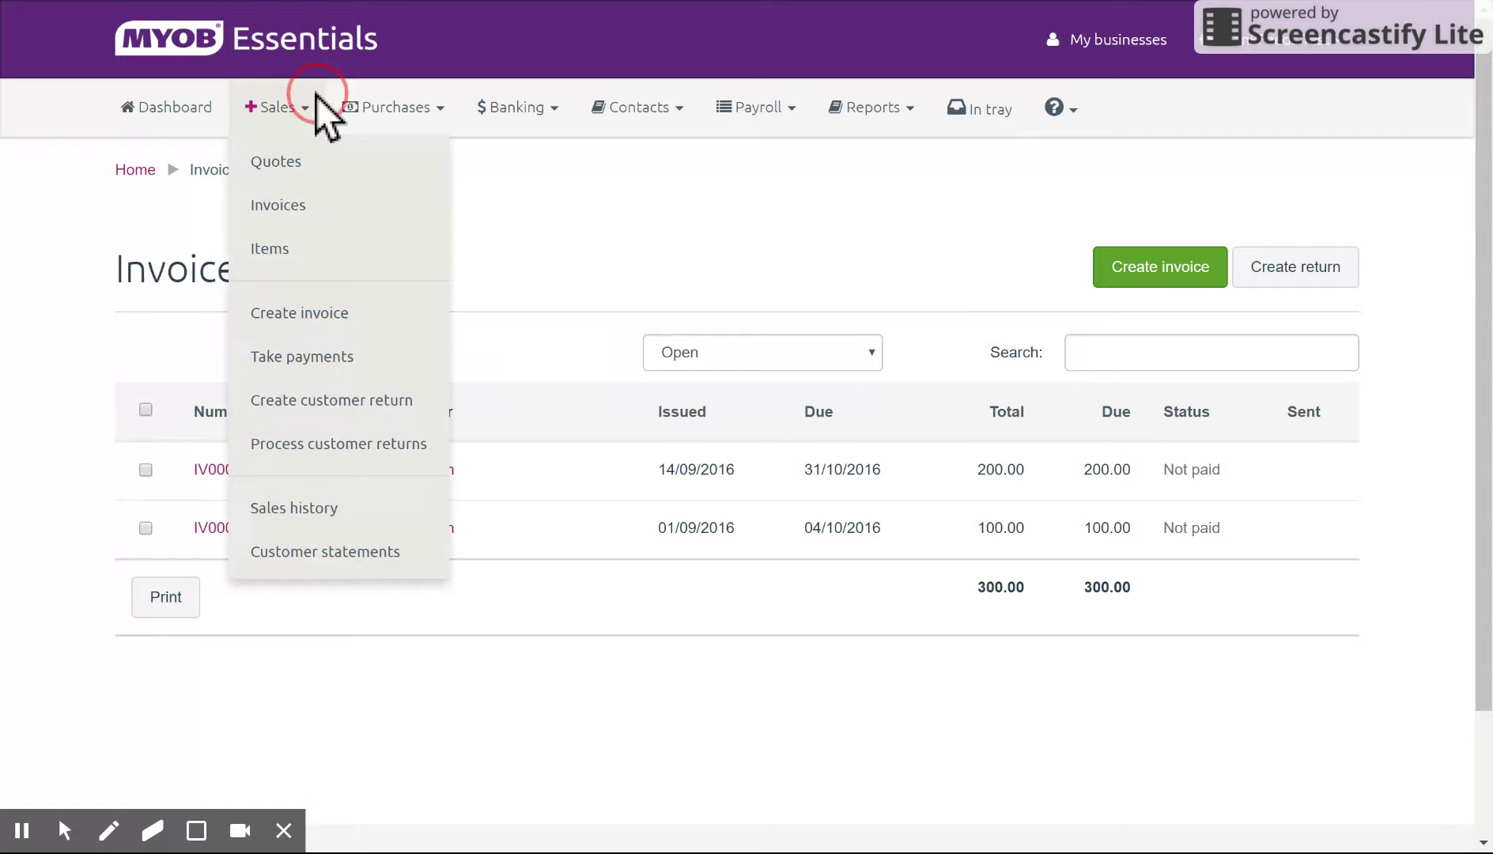
pyautogui.click(365, 312)
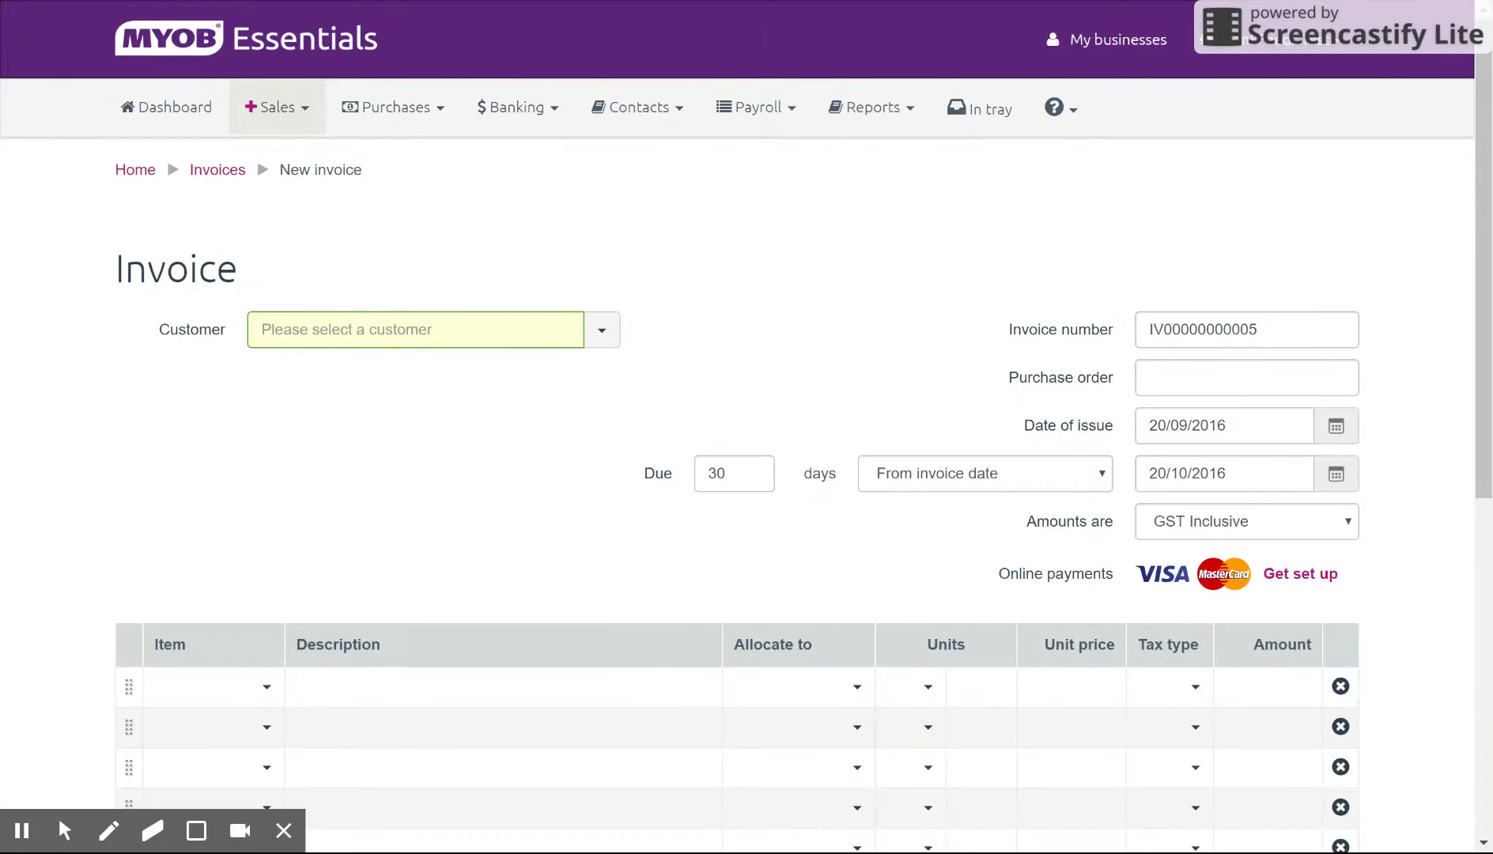
pyautogui.scroll(-2, 747, 427)
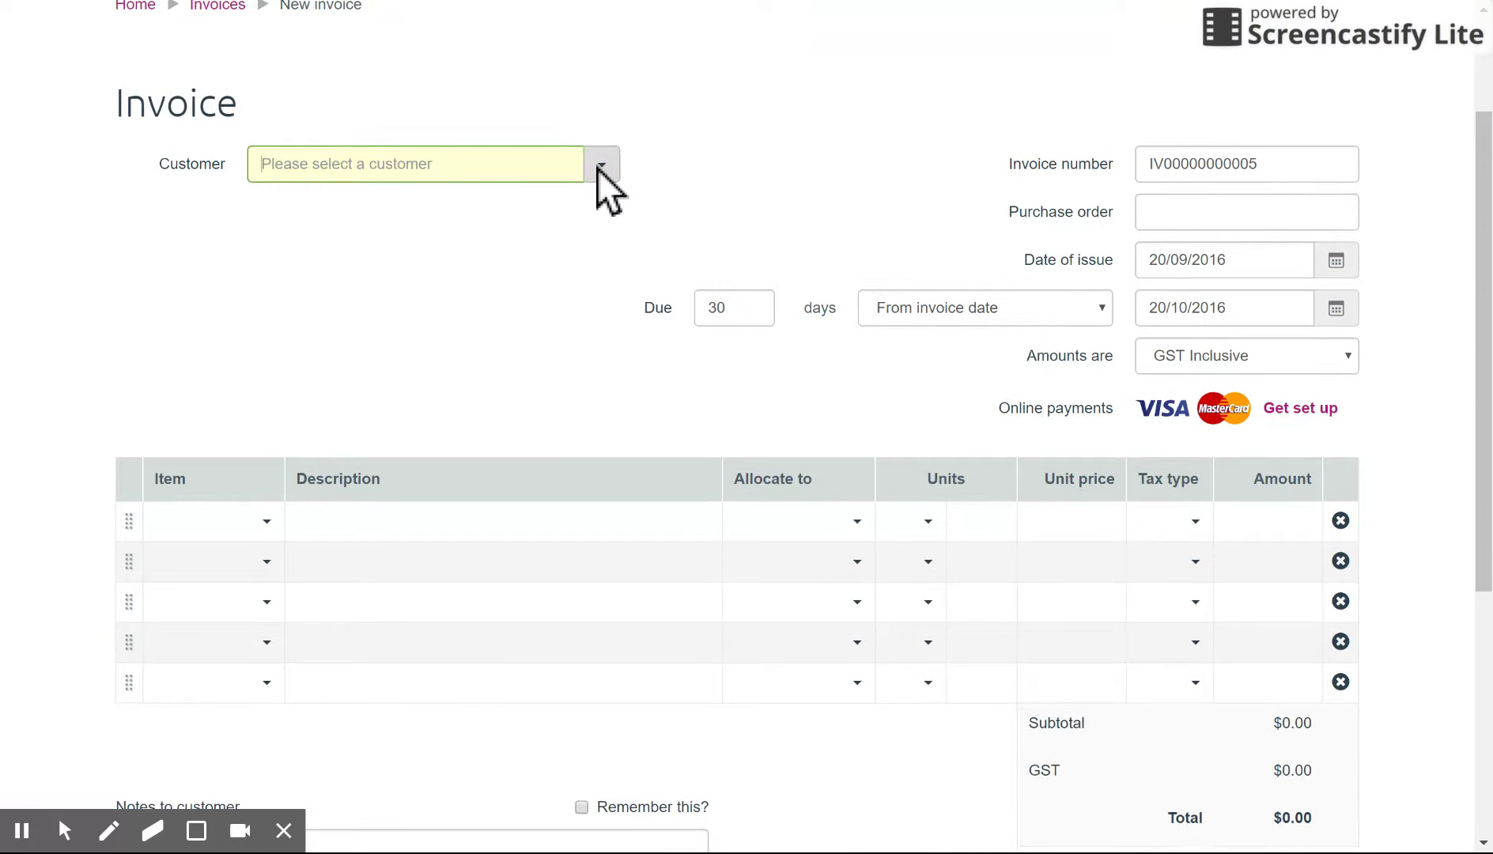
pyautogui.click(600, 166)
pyautogui.click(367, 260)
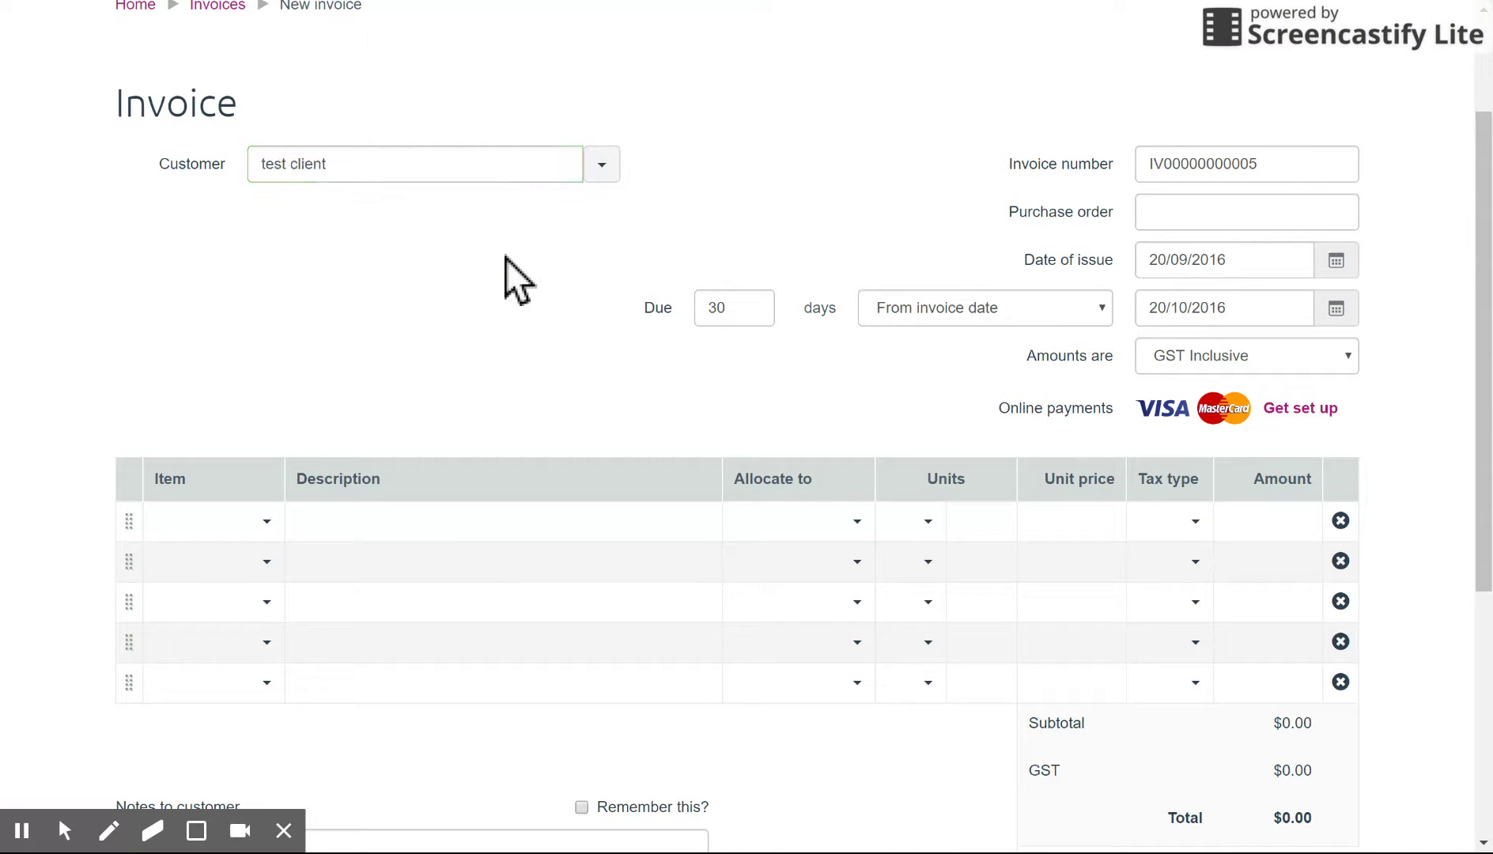
pyautogui.click(1285, 166)
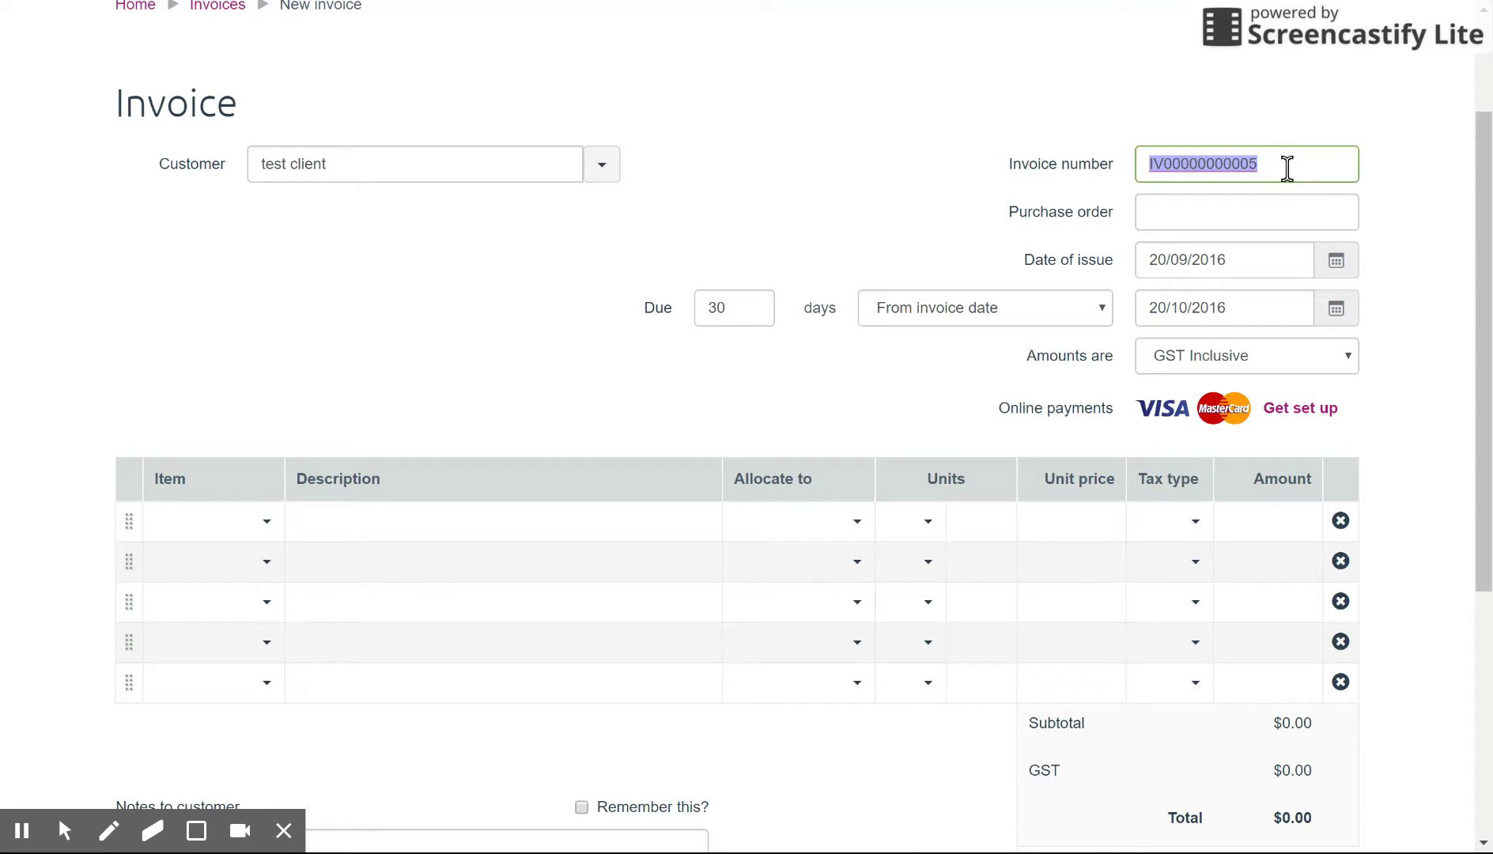
pyautogui.click(1424, 282)
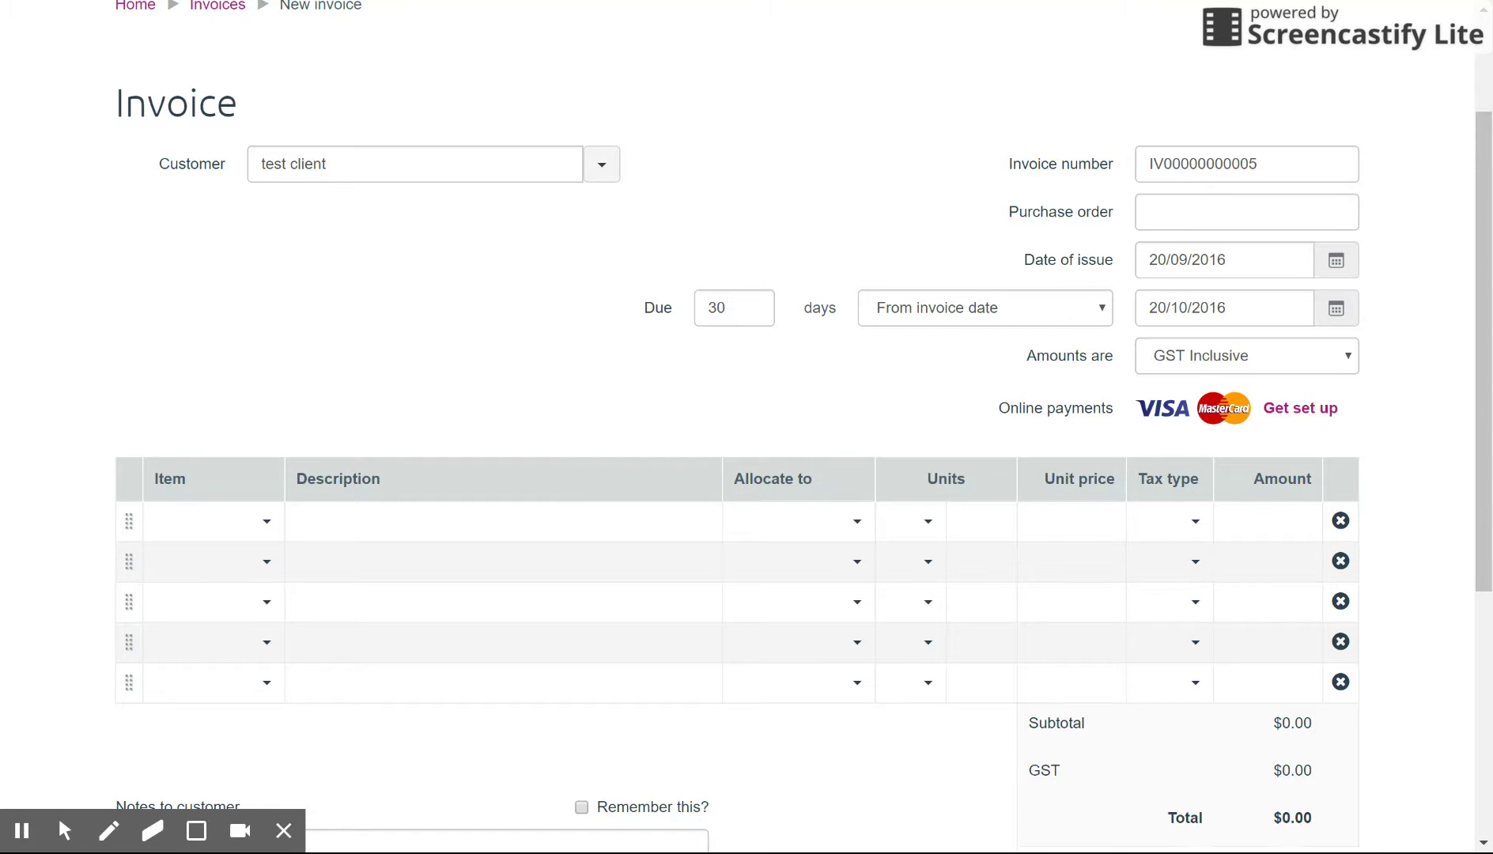
pyautogui.scroll(-1, 1471, 323)
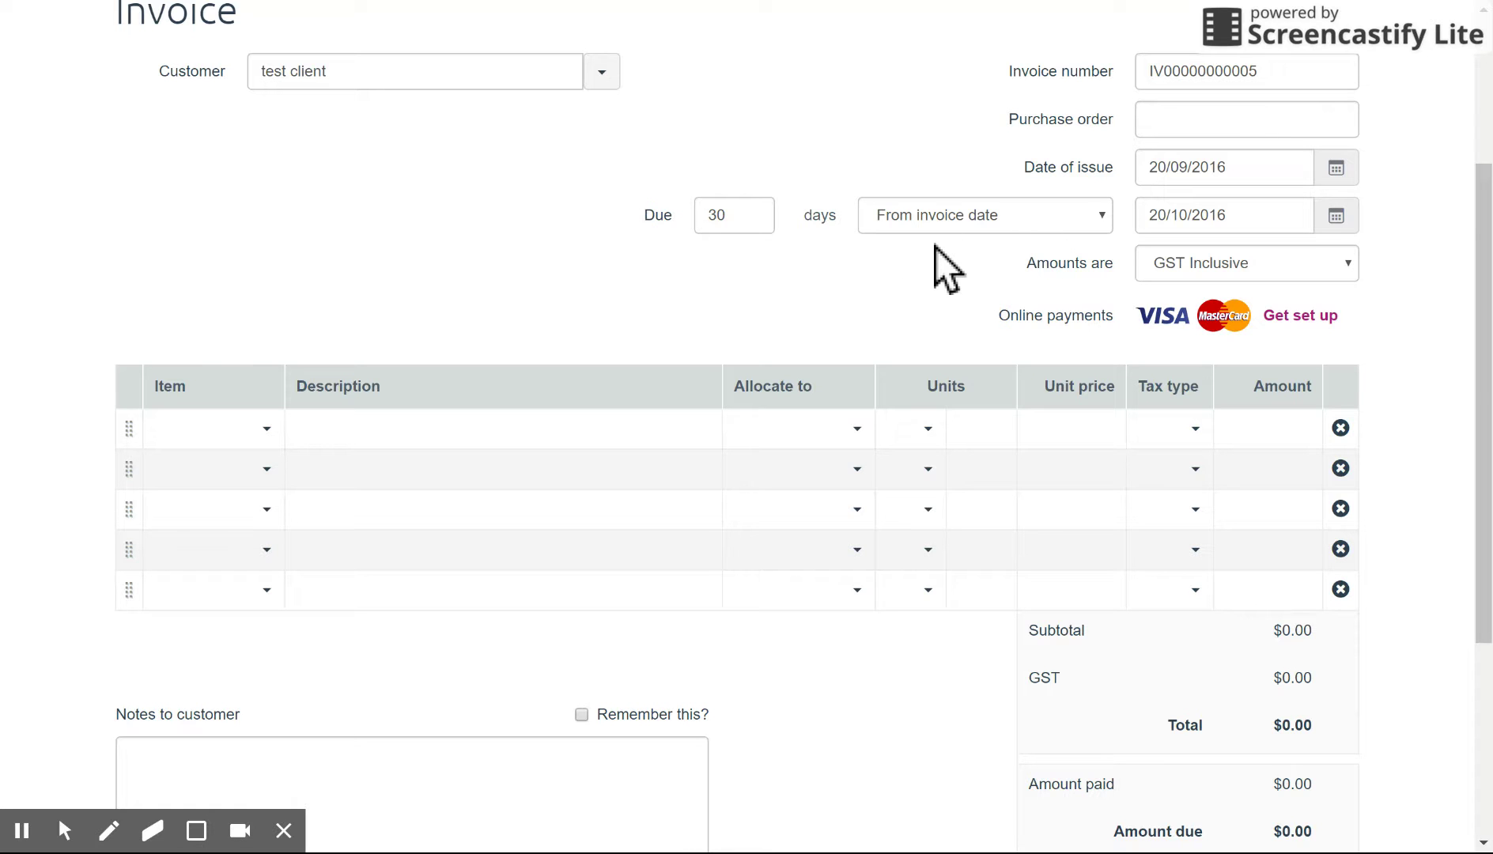
# Step: Add Electrical Supplies (12345) as line 1, described 'Box of supplies + service', priced 1500
pyautogui.click(268, 426)
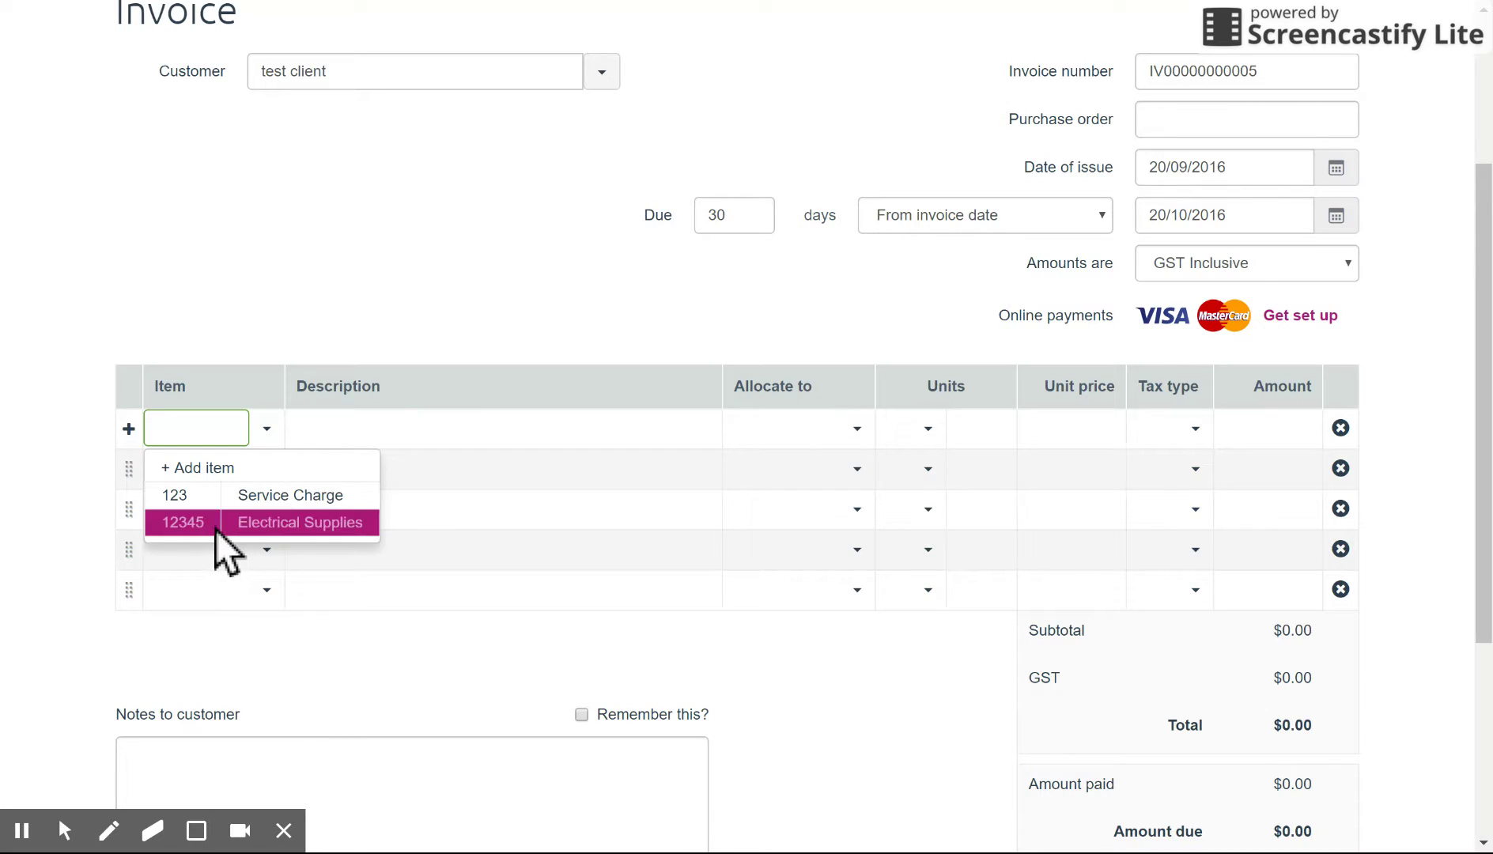
pyautogui.click(241, 523)
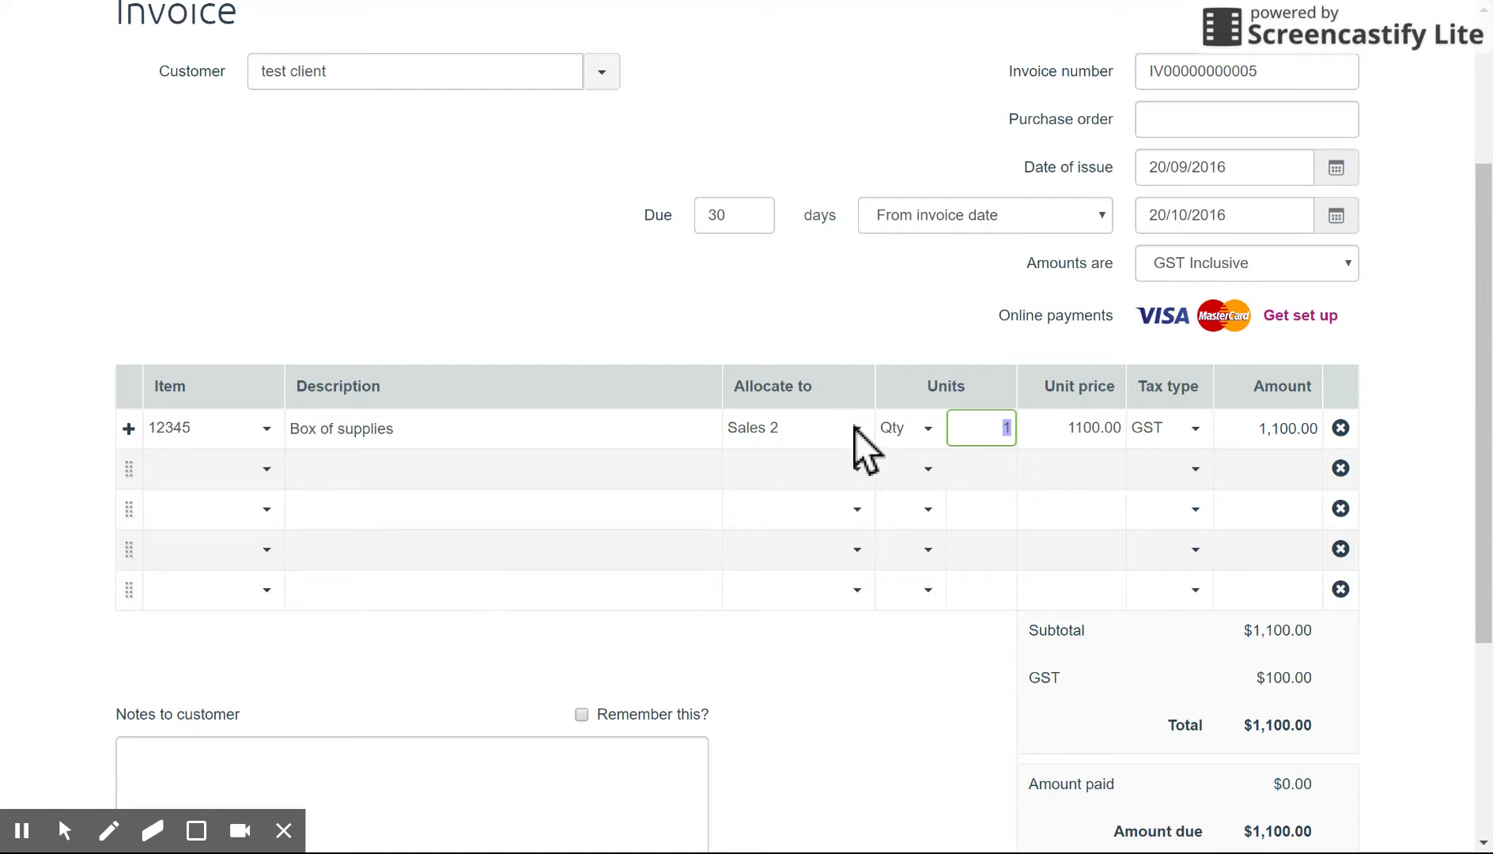
pyautogui.doubleClick(633, 431)
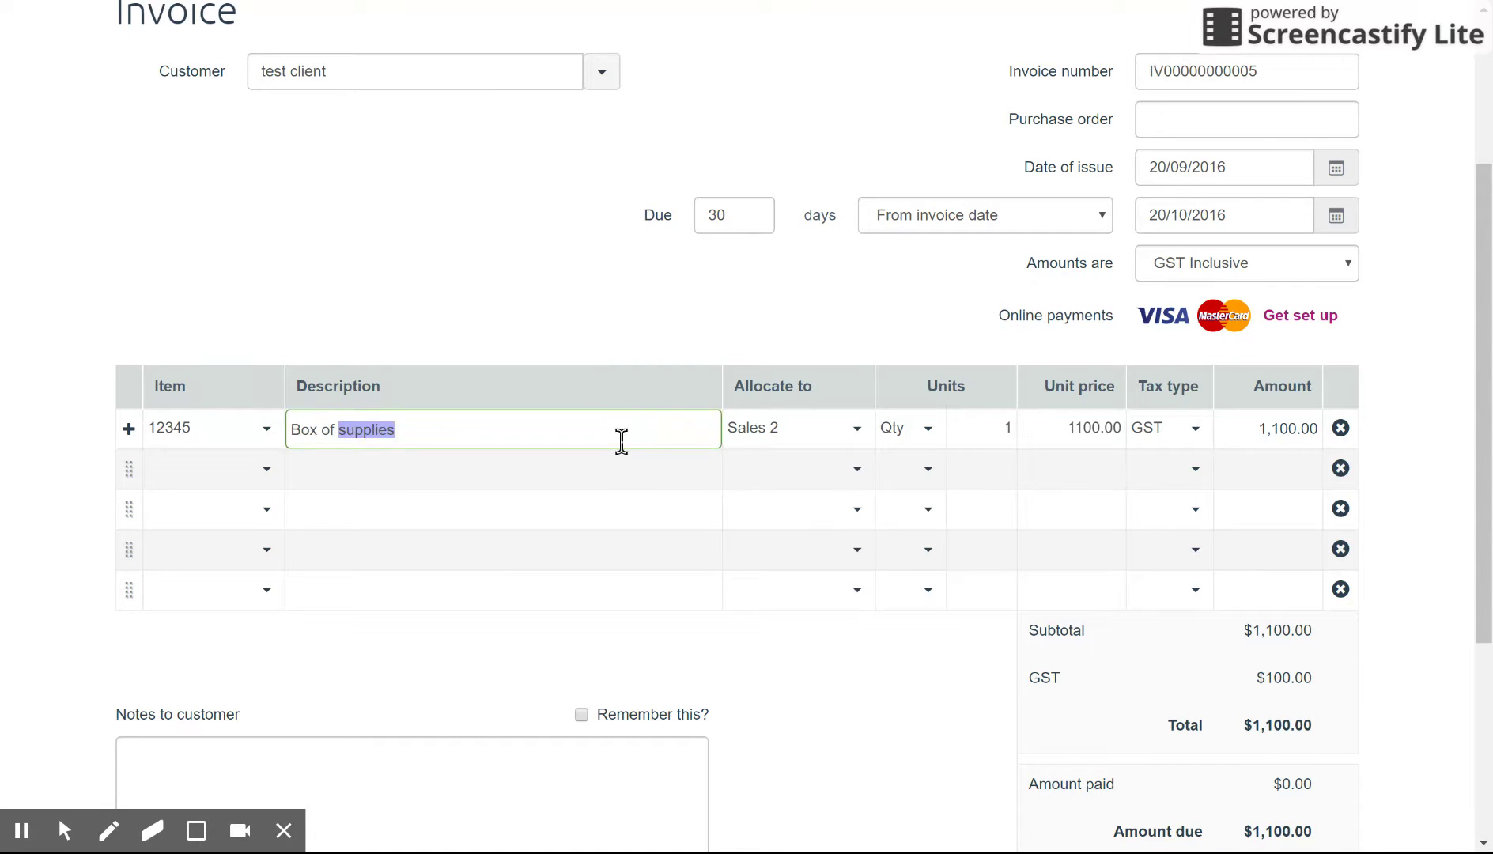
pyautogui.click(614, 427)
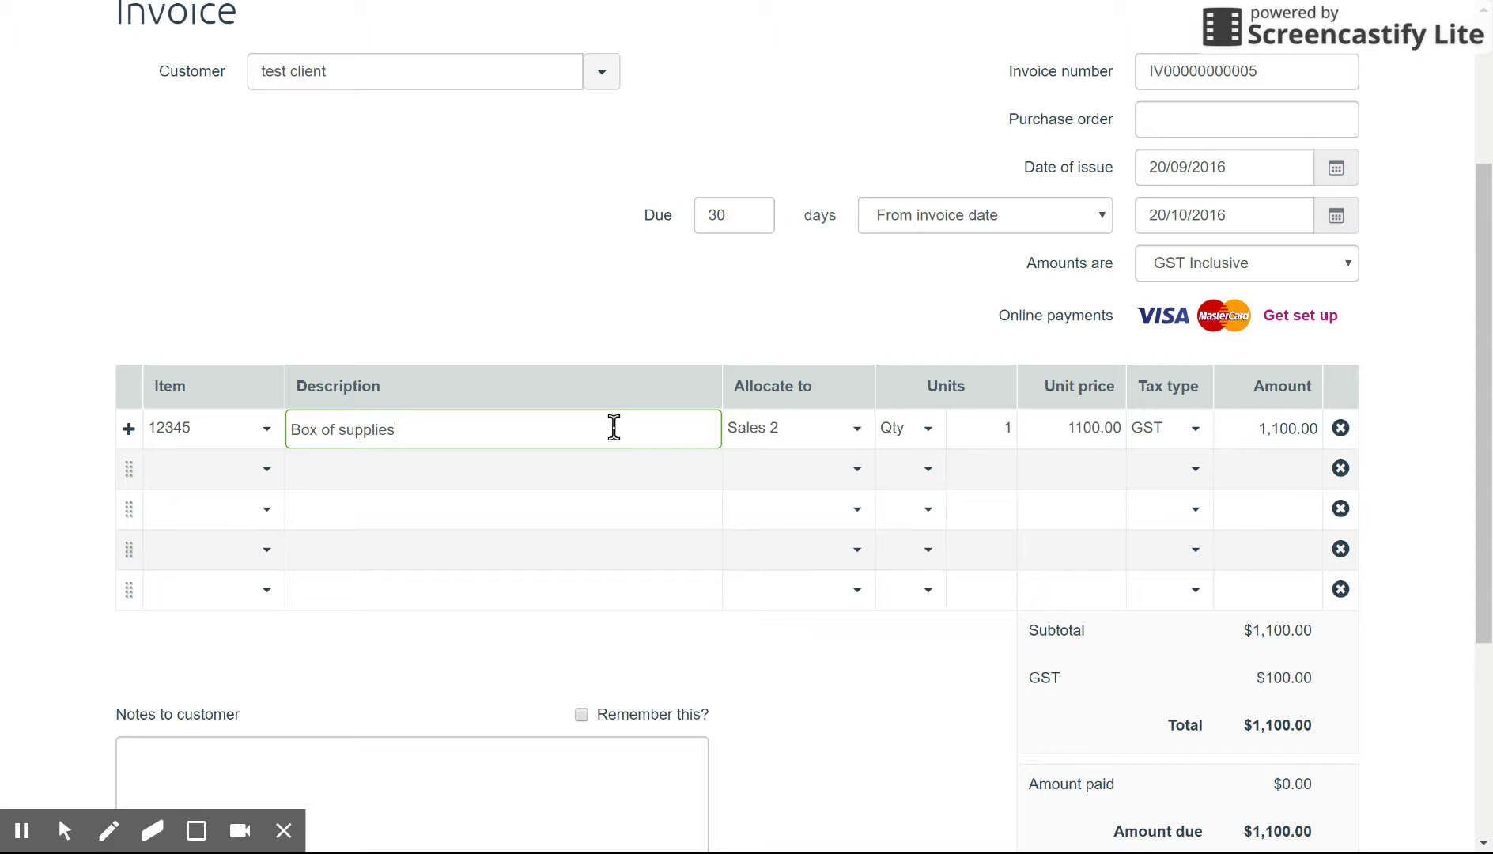
pyautogui.write('+ service')
pyautogui.press('Tab')
pyautogui.press('Tab')
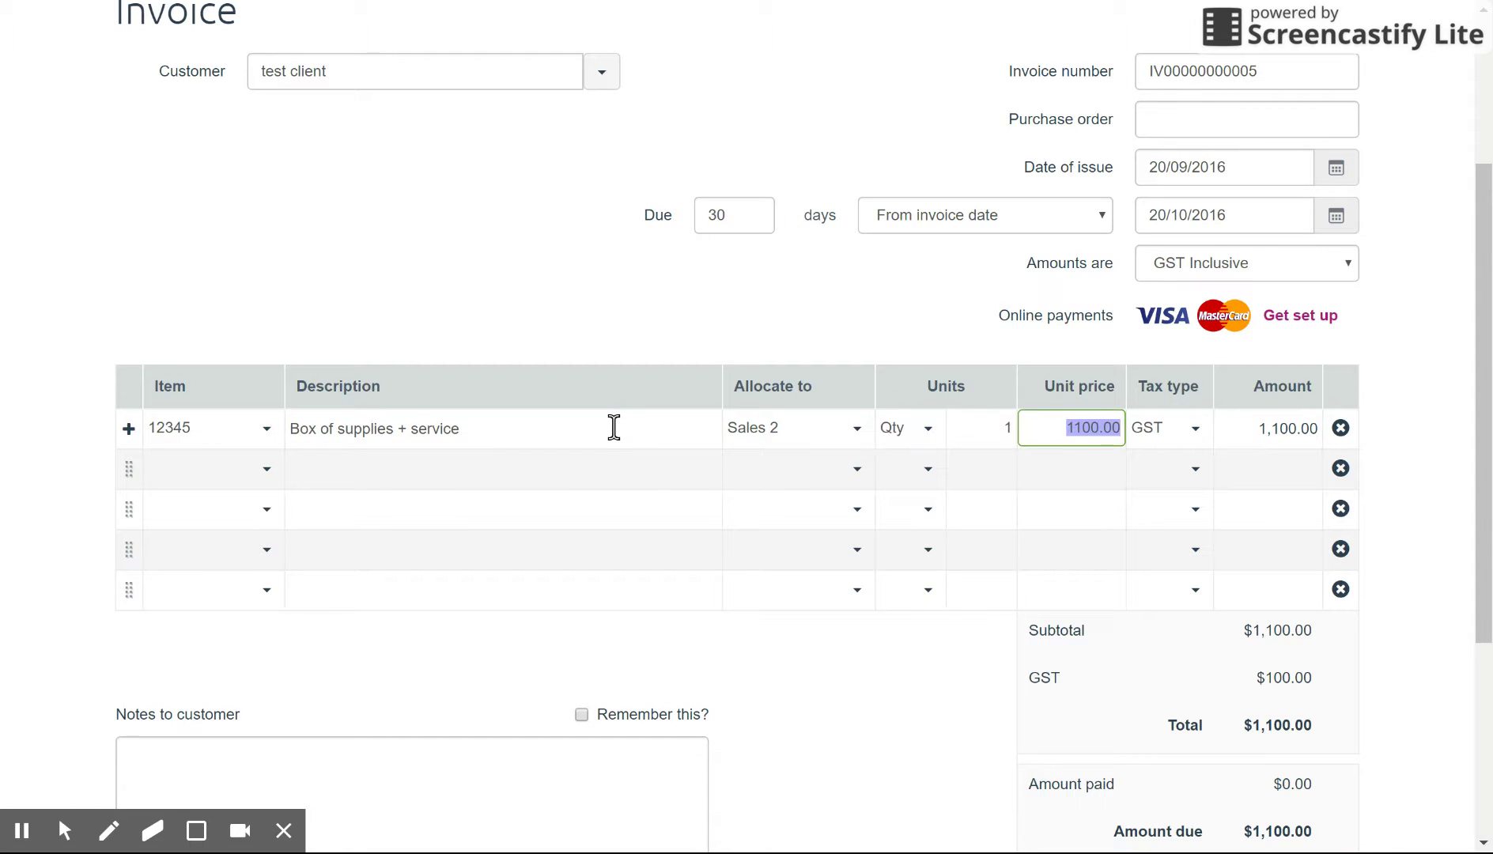
pyautogui.write('1500')
pyautogui.press('Tab')
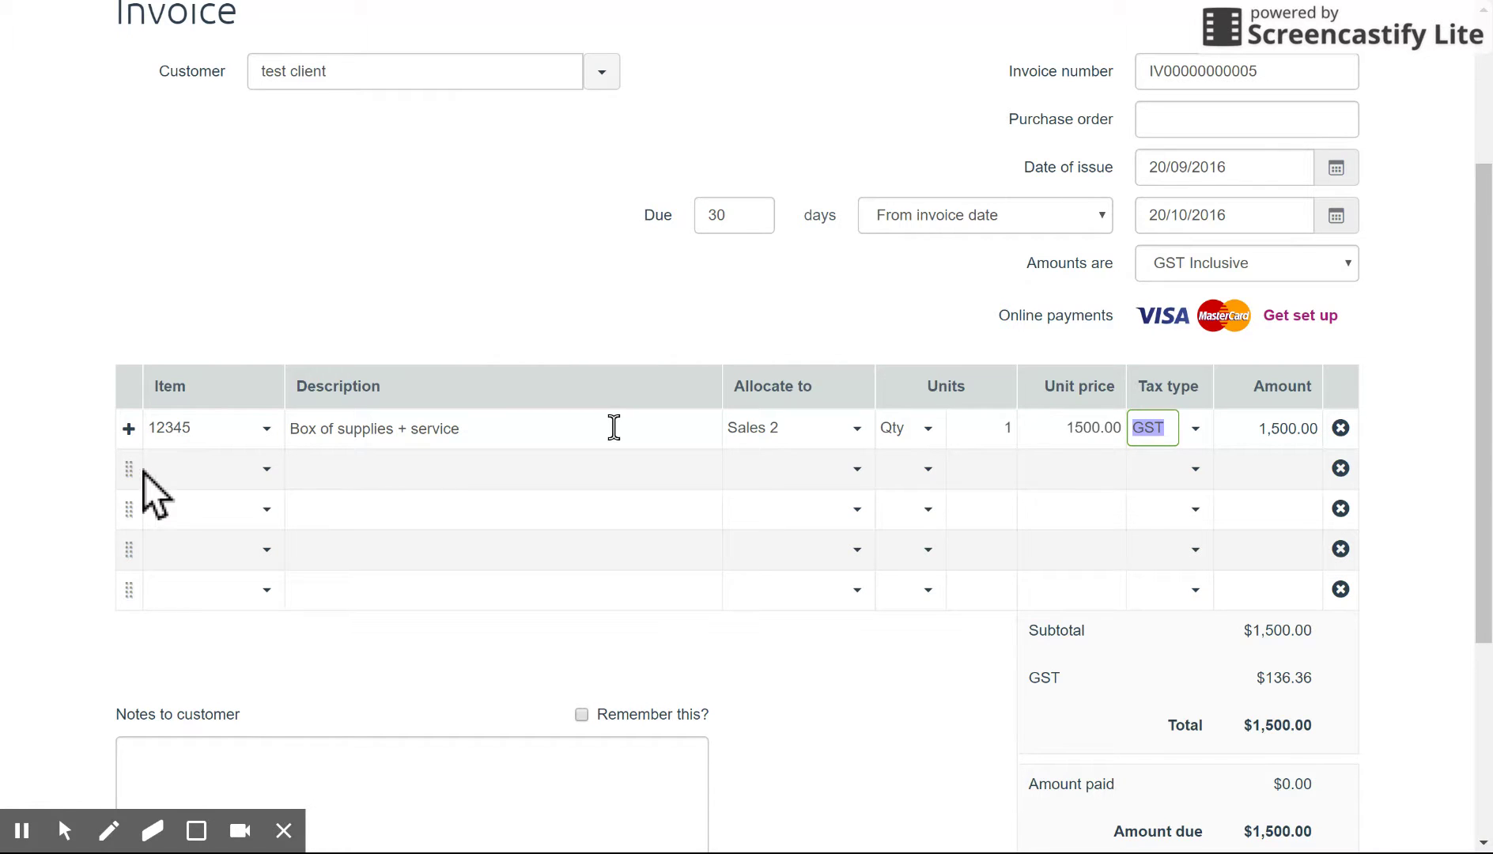
pyautogui.moveTo(135, 484); pyautogui.dragTo(124, 430)
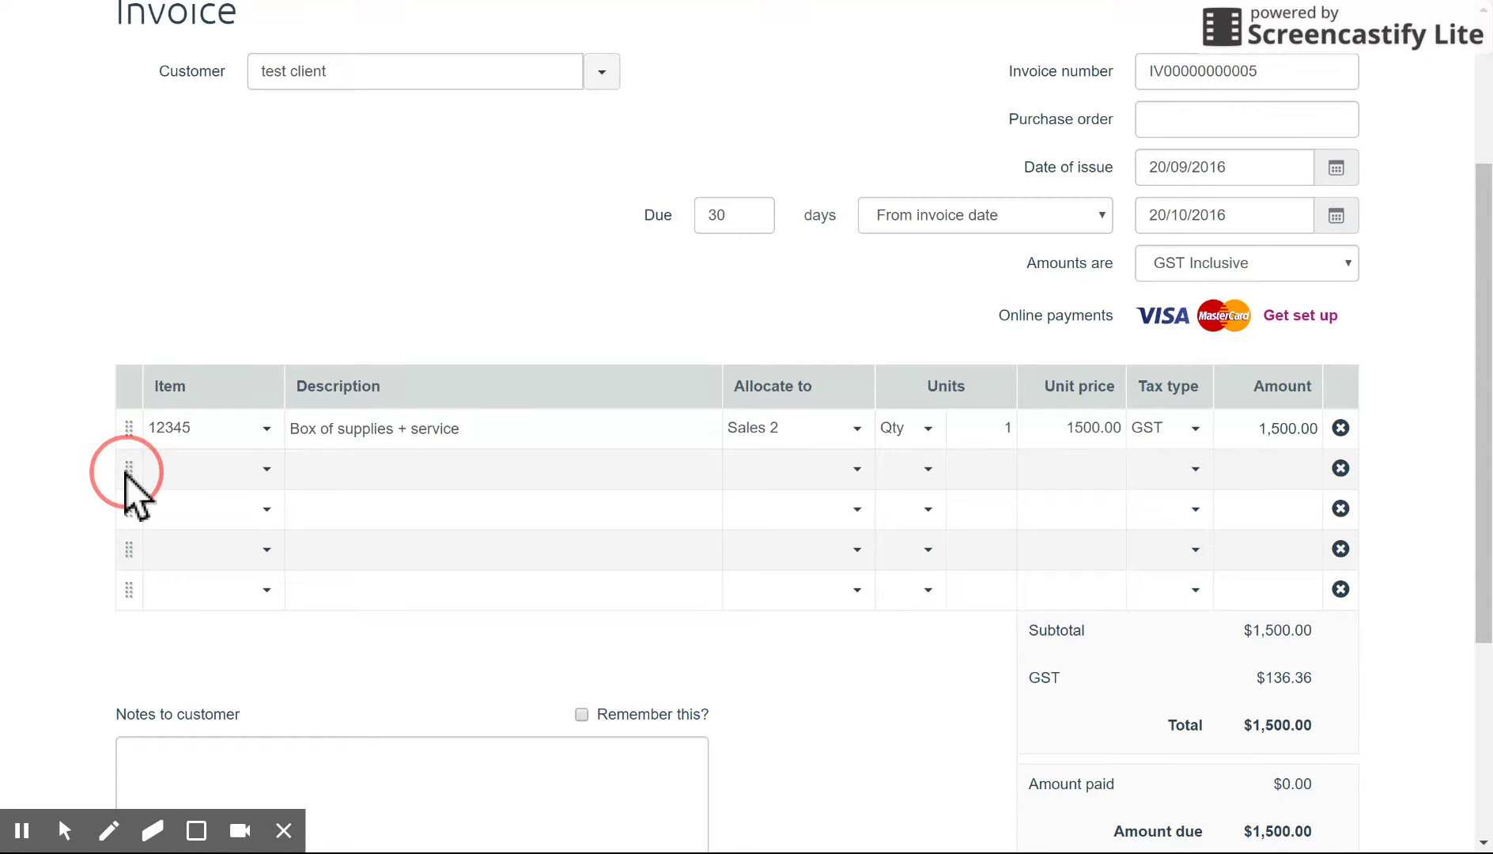
pyautogui.click(269, 421)
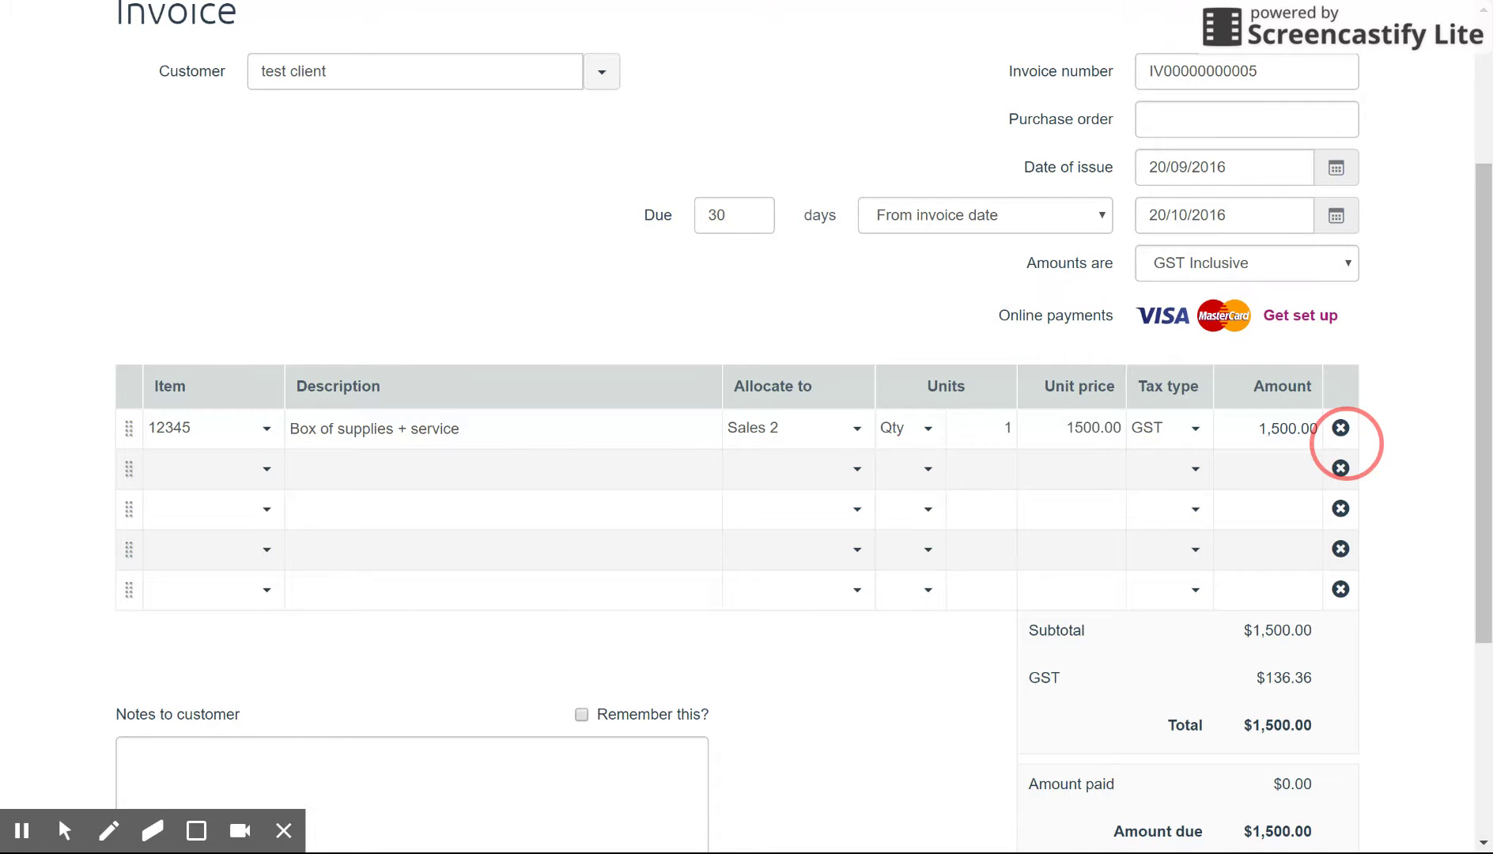
pyautogui.scroll(-1, 1399, 387)
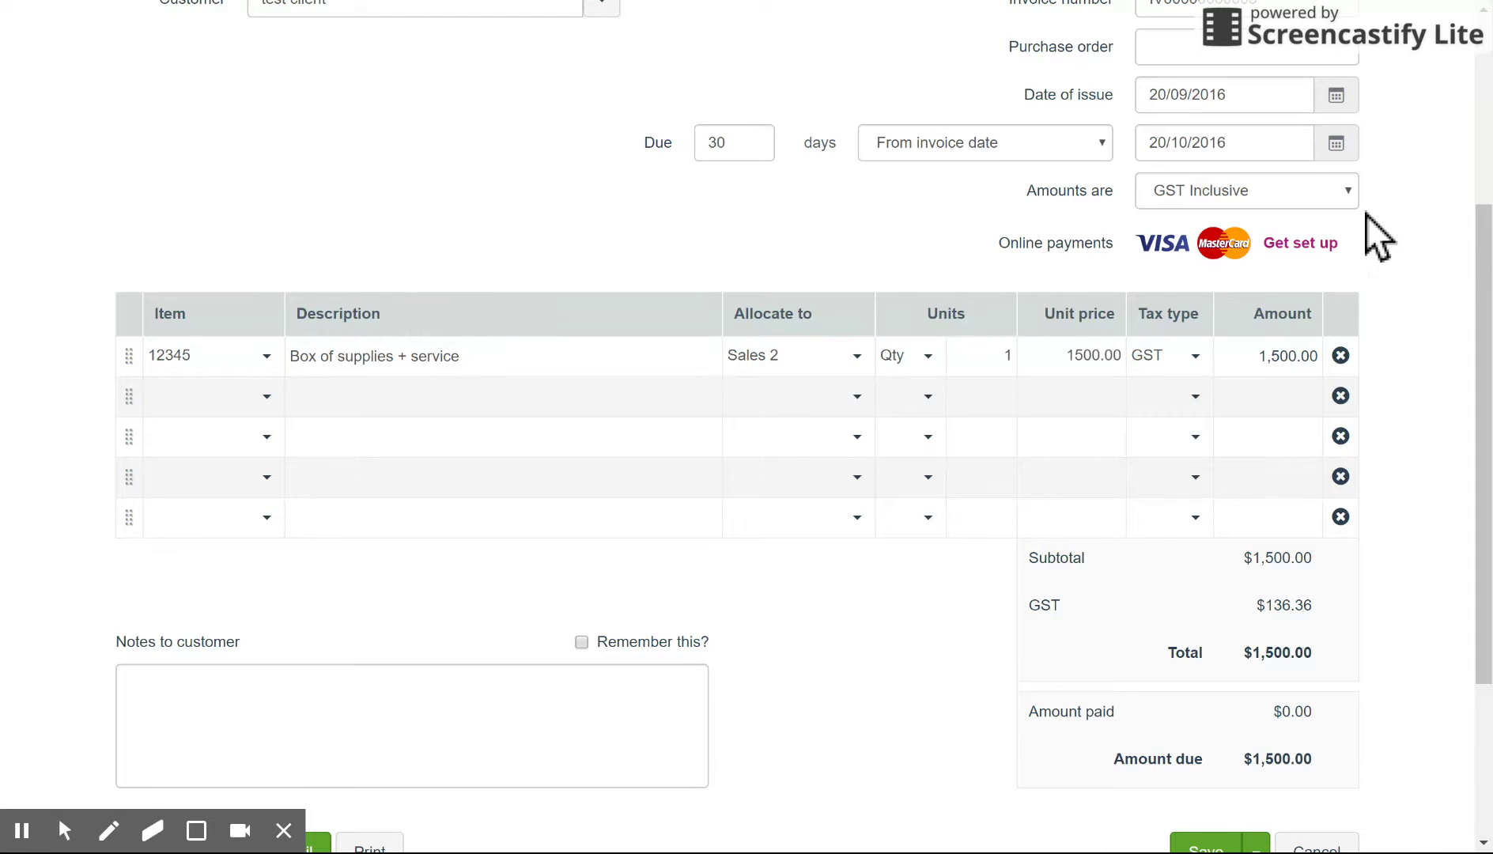
# Step: Add a second line, 'Discount for service', at -500.00 allocated to Discounts given
pyautogui.scroll(-1, 1424, 316)
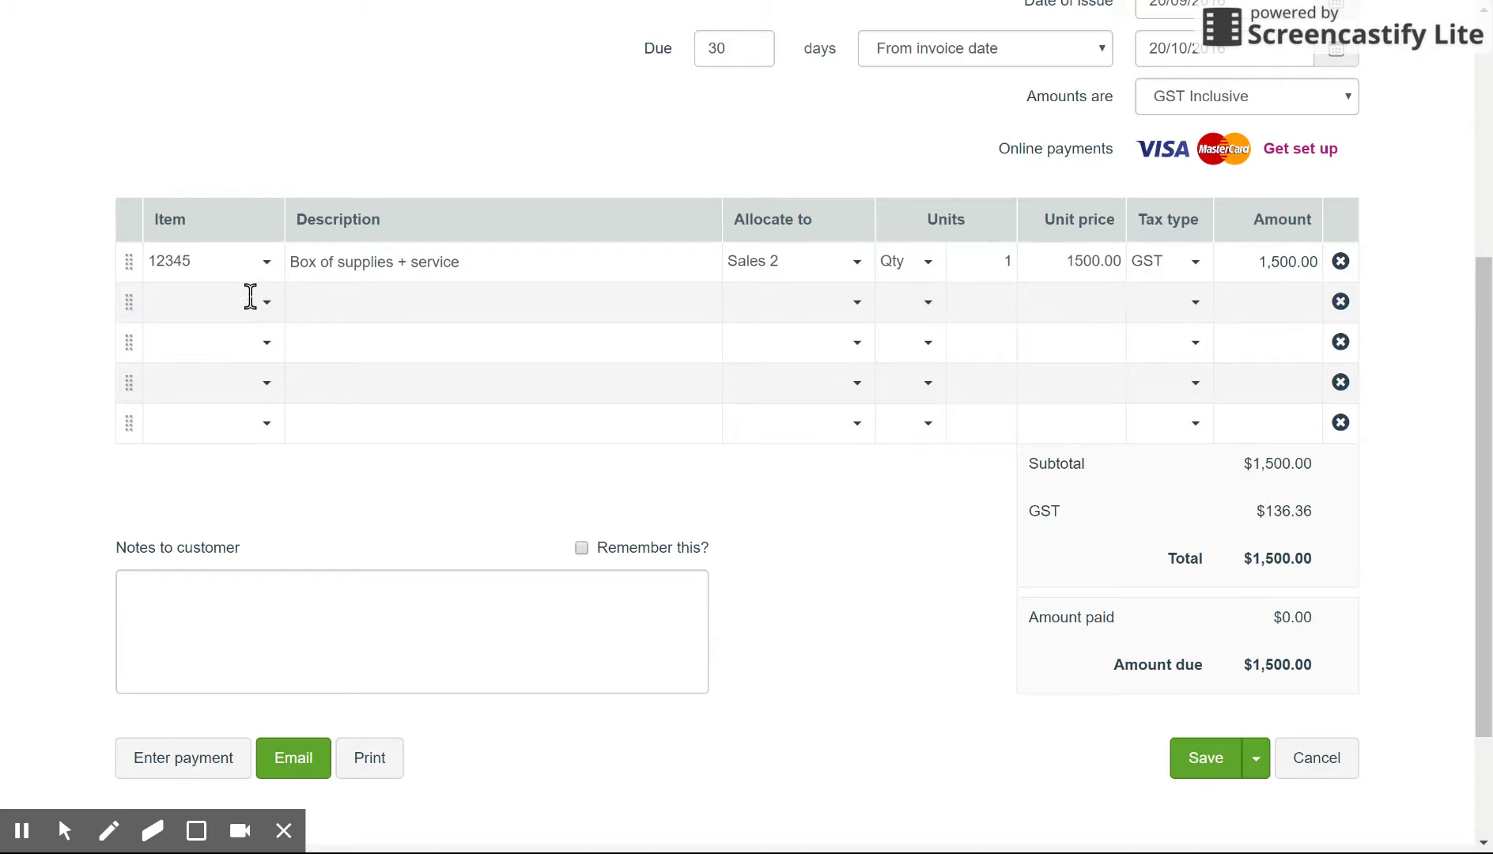
pyautogui.click(404, 299)
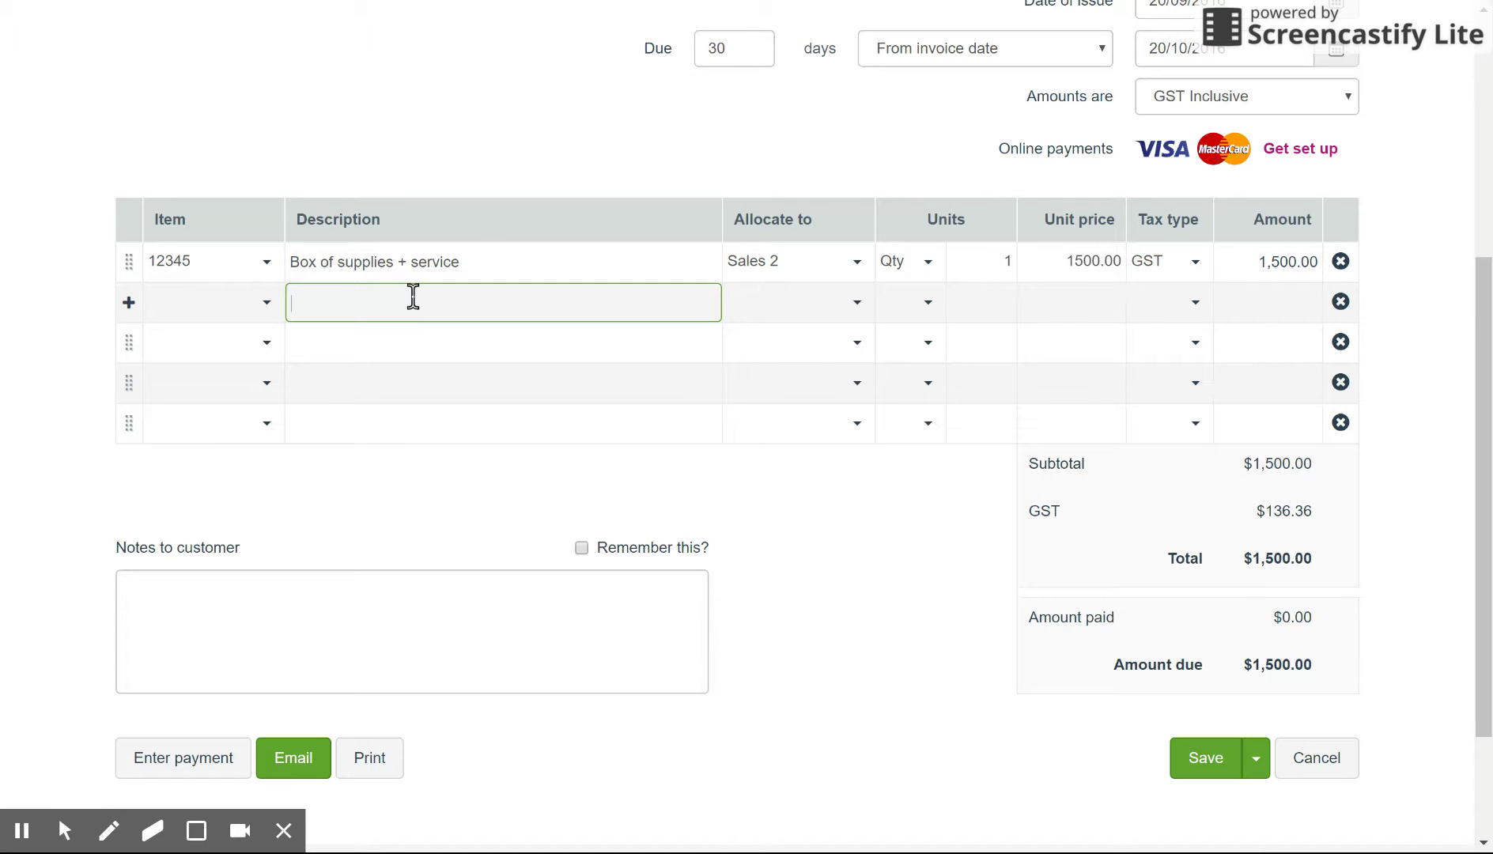
pyautogui.write('Disco')
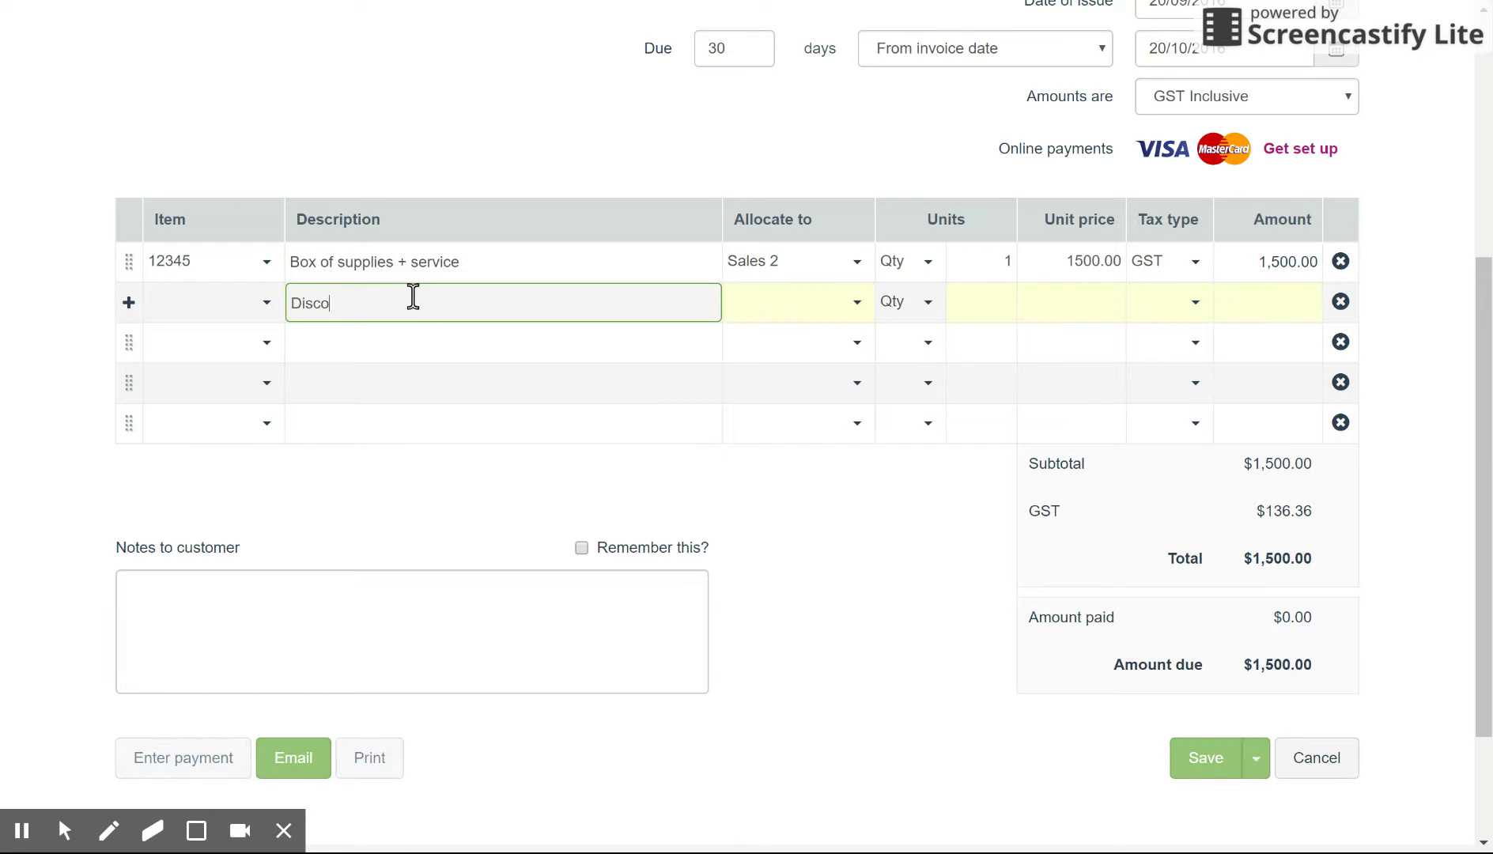
pyautogui.write('unt for service')
pyautogui.press('Tab')
pyautogui.write('disco')
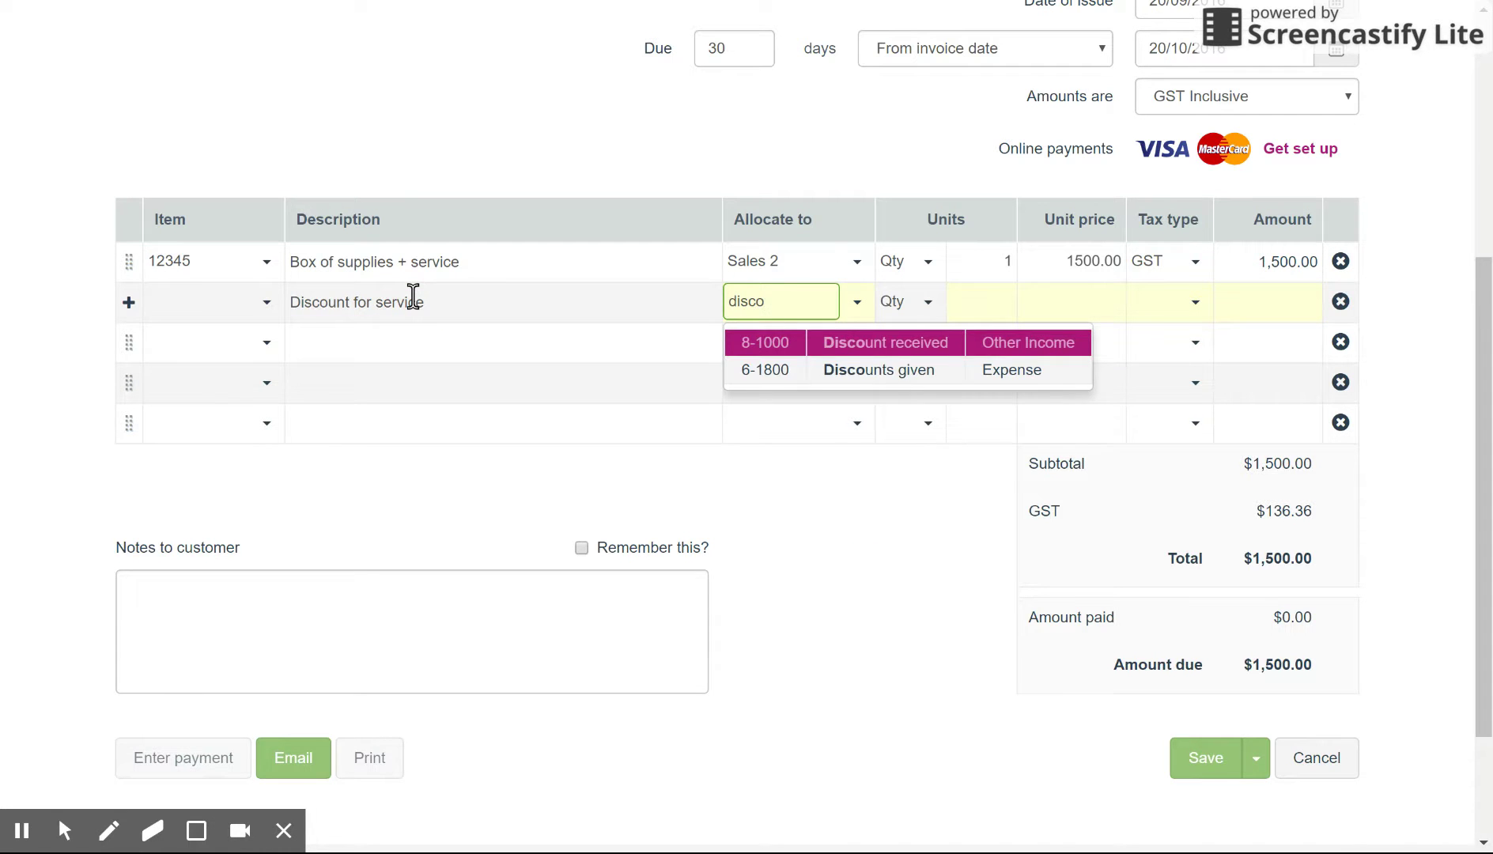
pyautogui.press('Down')
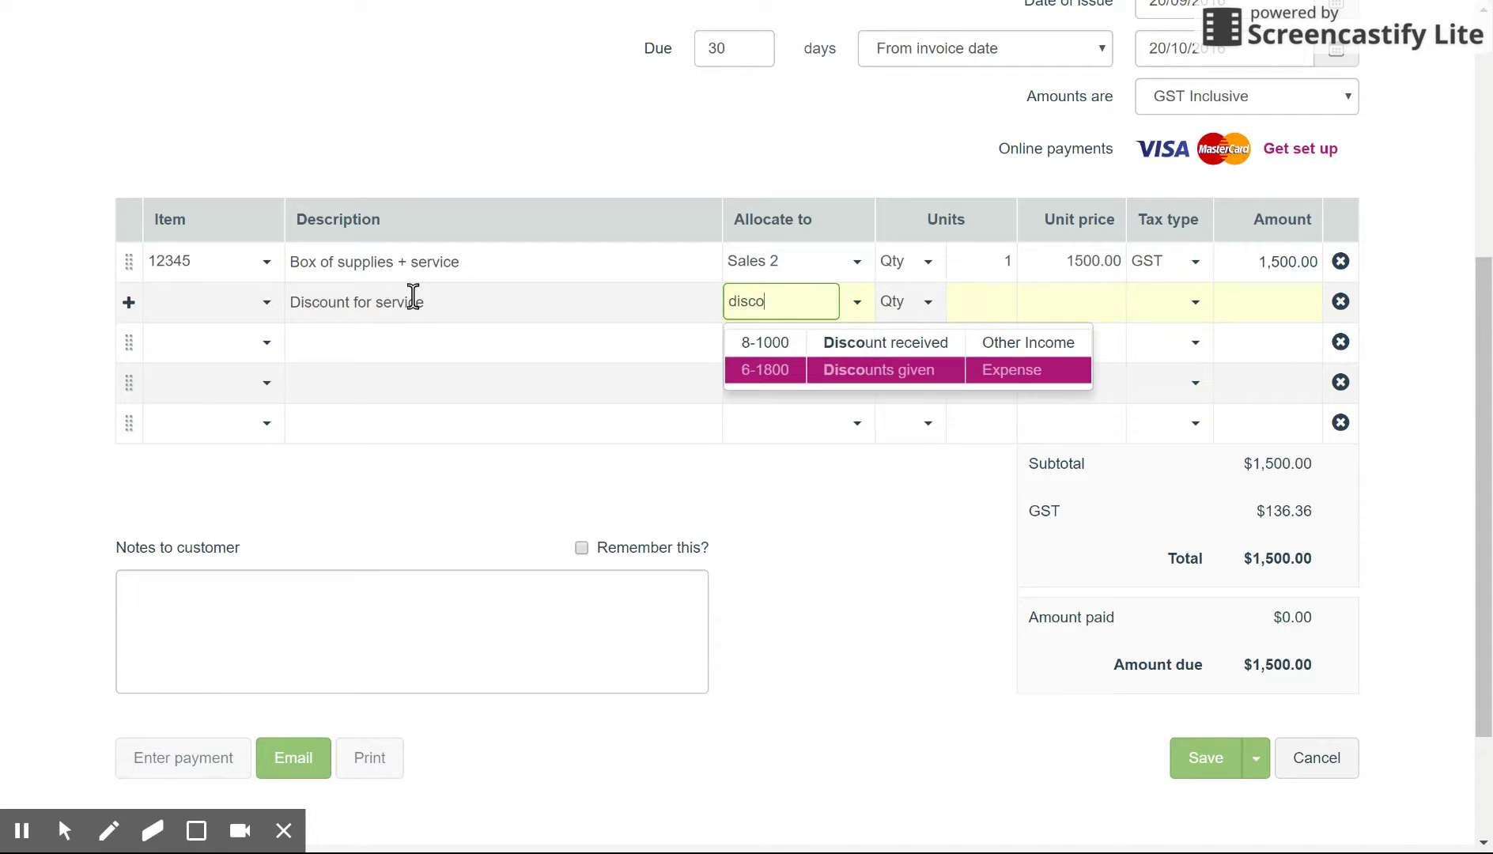
pyautogui.press('Return')
pyautogui.press('Tab')
pyautogui.press('Tab')
pyautogui.press('Tab')
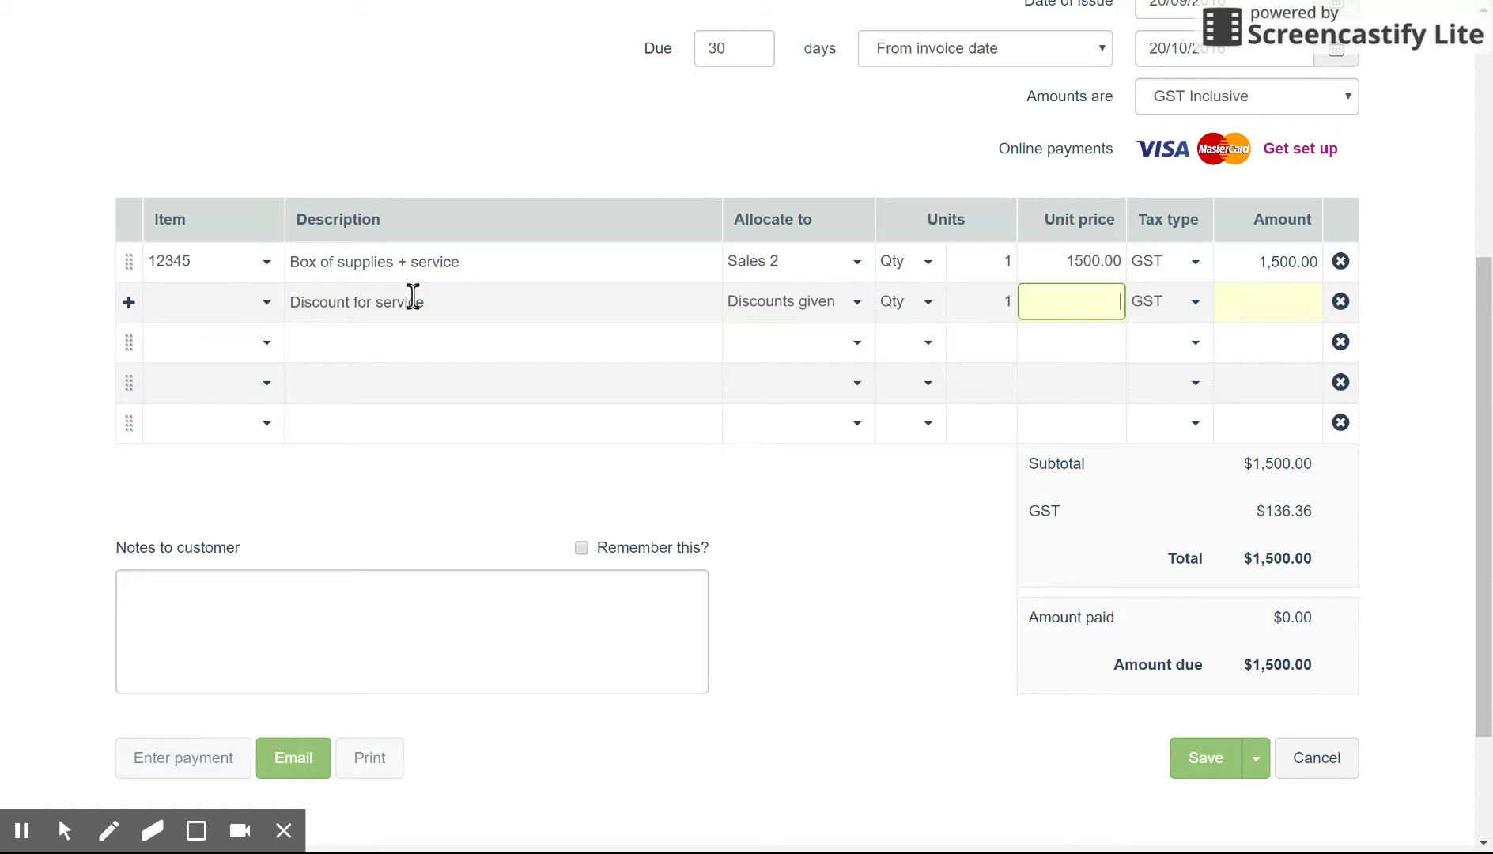
pyautogui.write('-500')
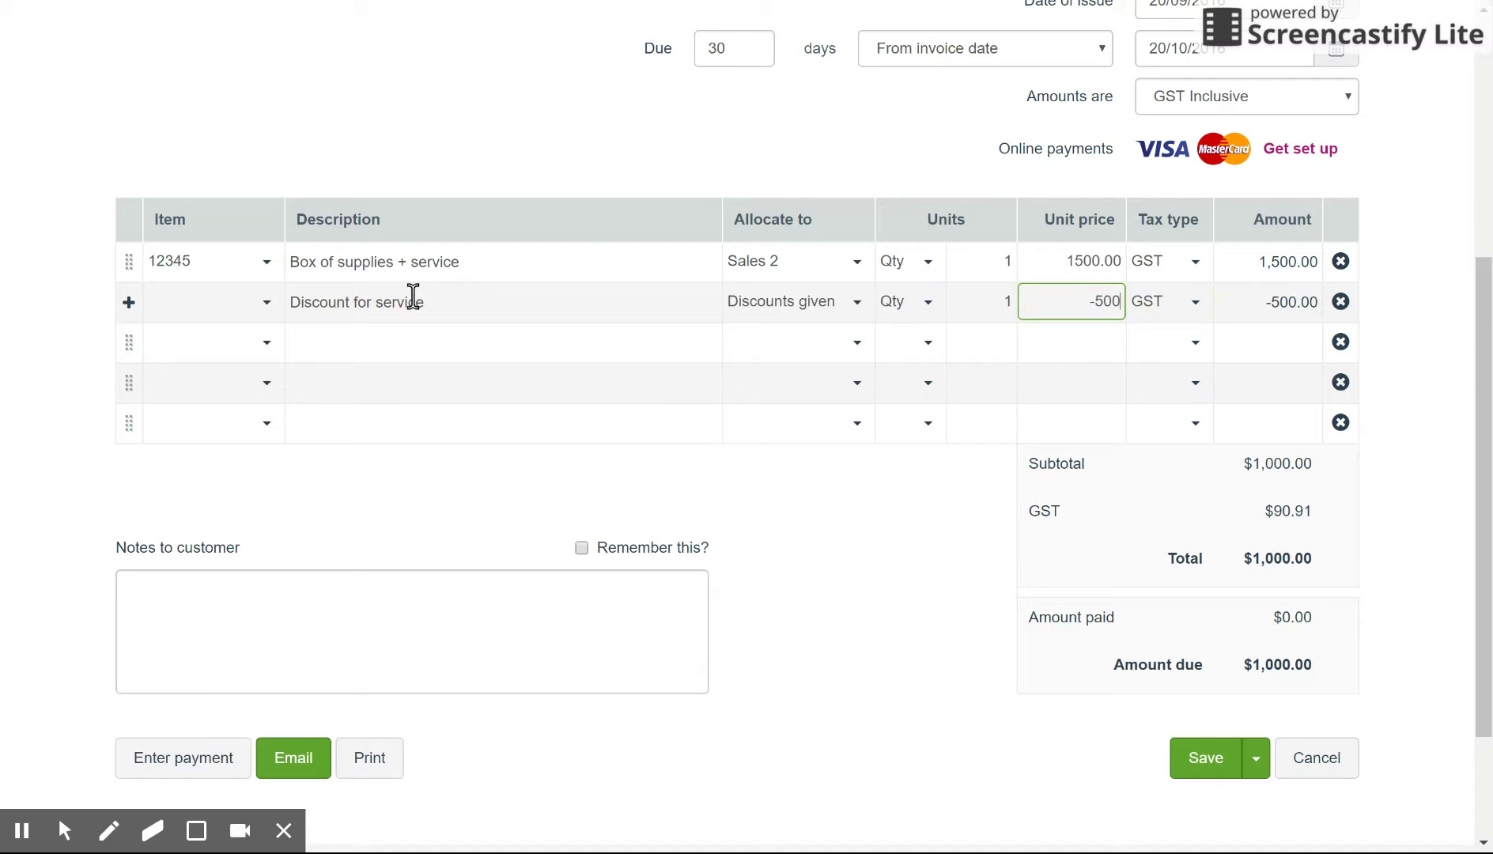
pyautogui.press('Tab')
pyautogui.press('Tab')
pyautogui.press('Tab')
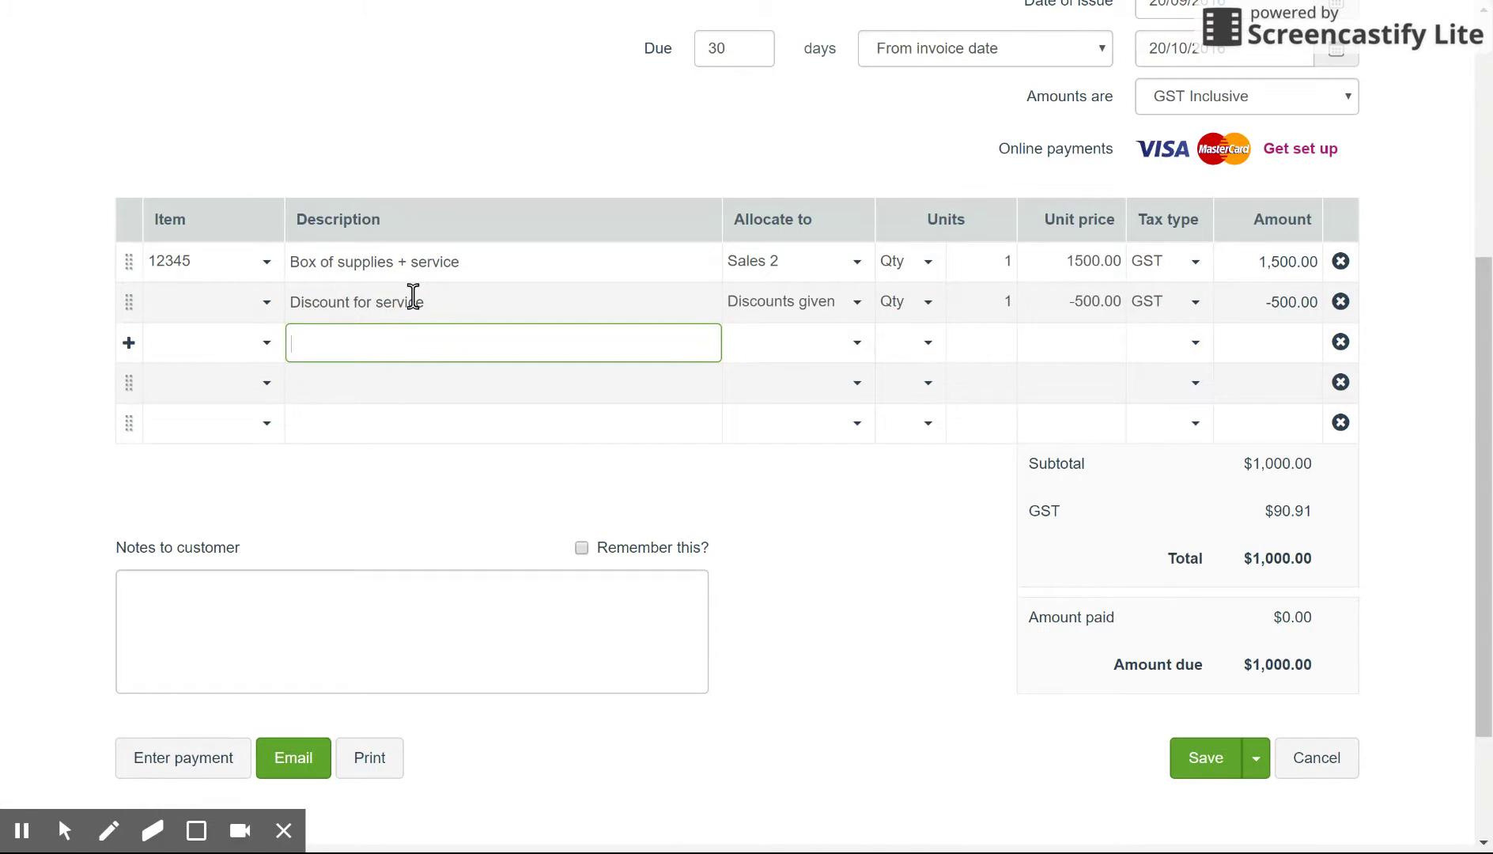
pyautogui.moveTo(1484, 328); pyautogui.dragTo(1484, 400)
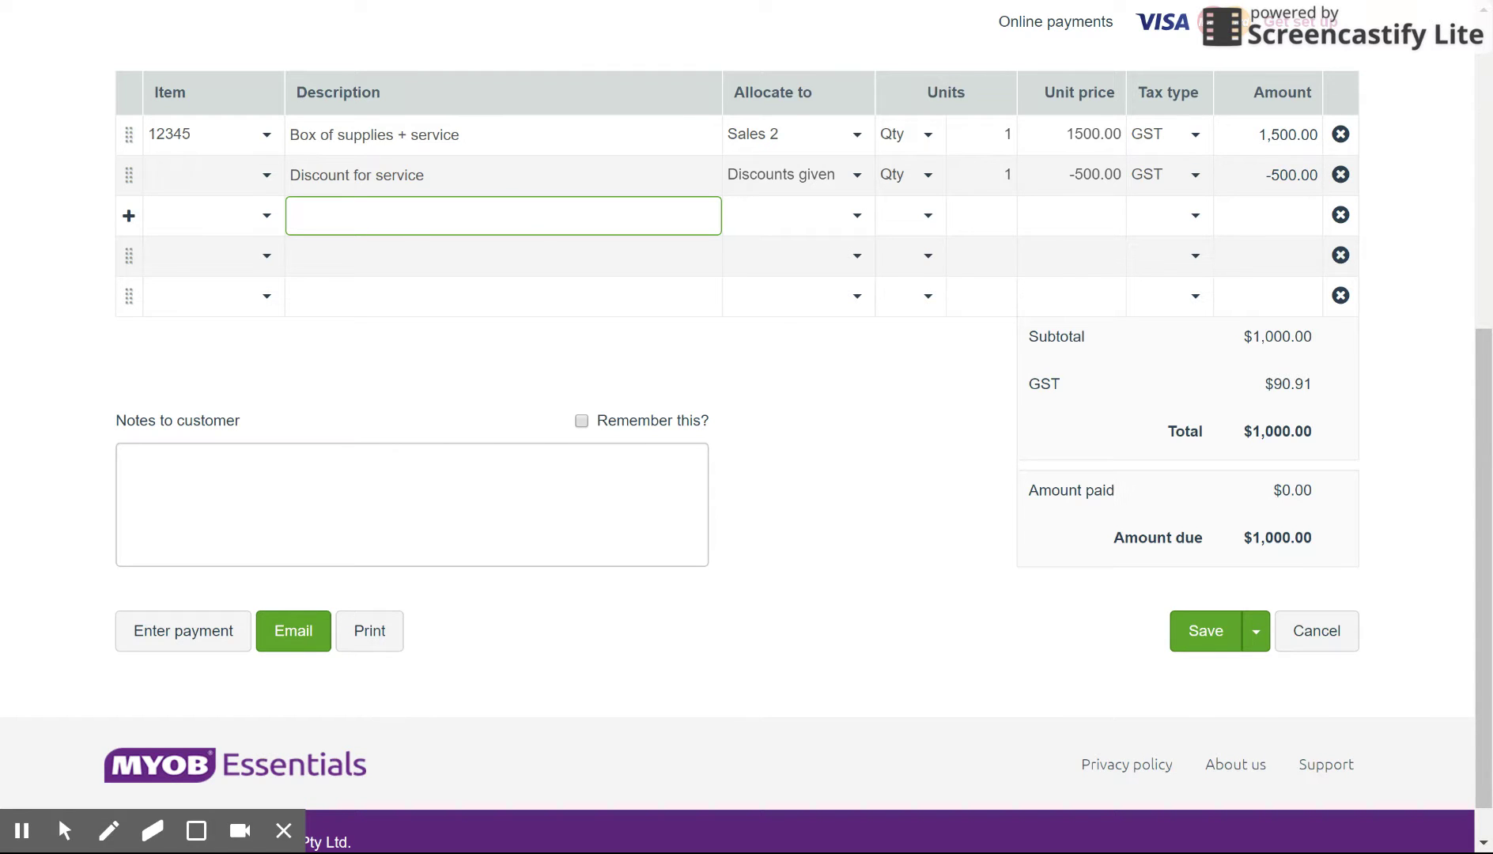
pyautogui.click(478, 476)
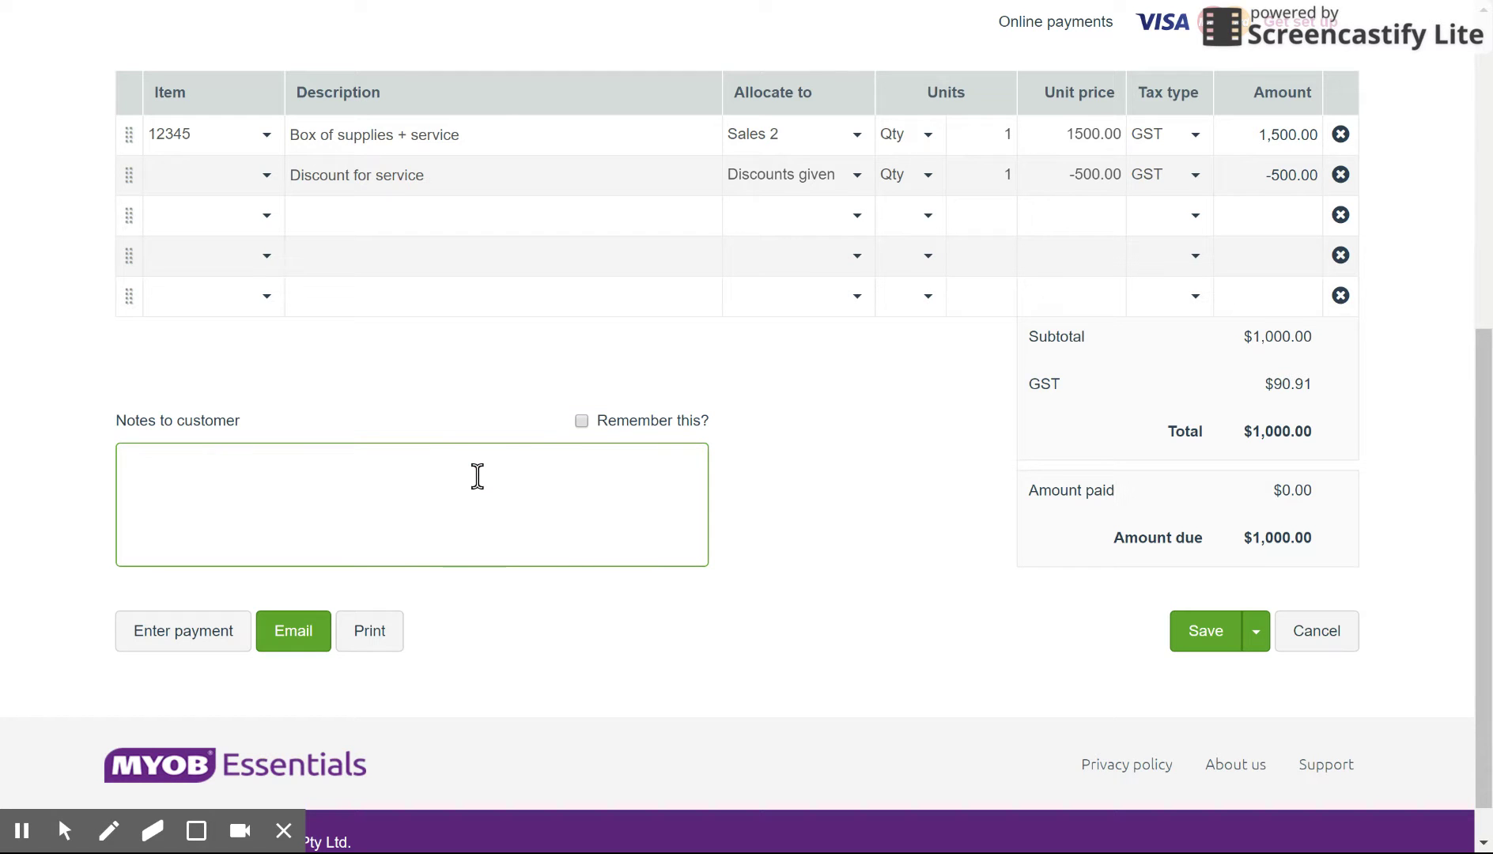
# Step: Write the remembered customer note 'Thank-you for your patronage.' and save the invoice
pyautogui.write('Thank-you for your service')
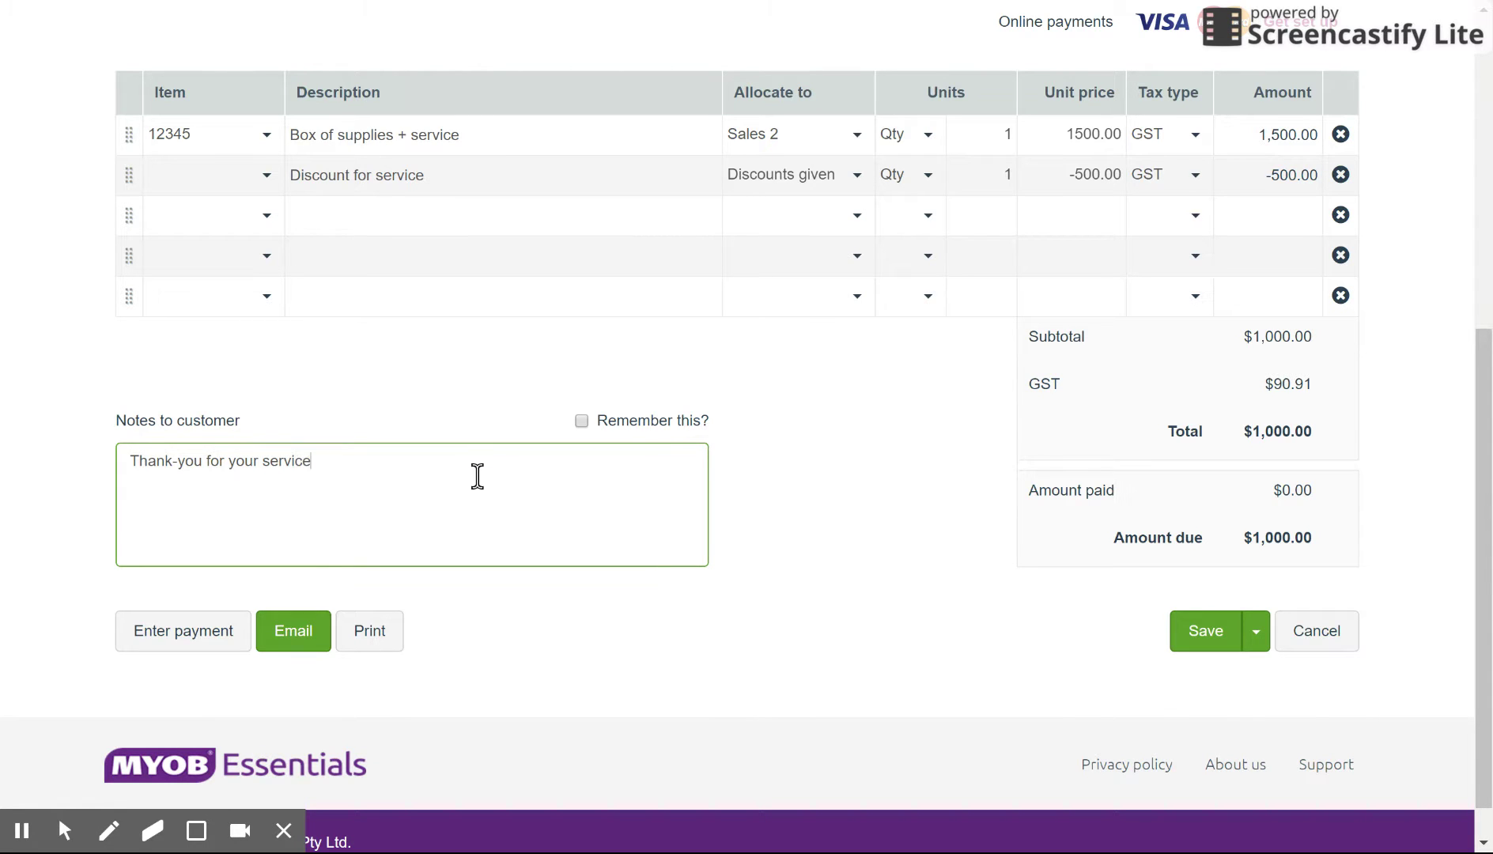
pyautogui.press('BackSpace')
pyautogui.press('BackSpace')
pyautogui.press('BackSpace')
pyautogui.press('BackSpace')
pyautogui.press('BackSpace')
pyautogui.press('BackSpace')
pyautogui.press('BackSpace')
pyautogui.write('patronage.')
pyautogui.click(581, 420)
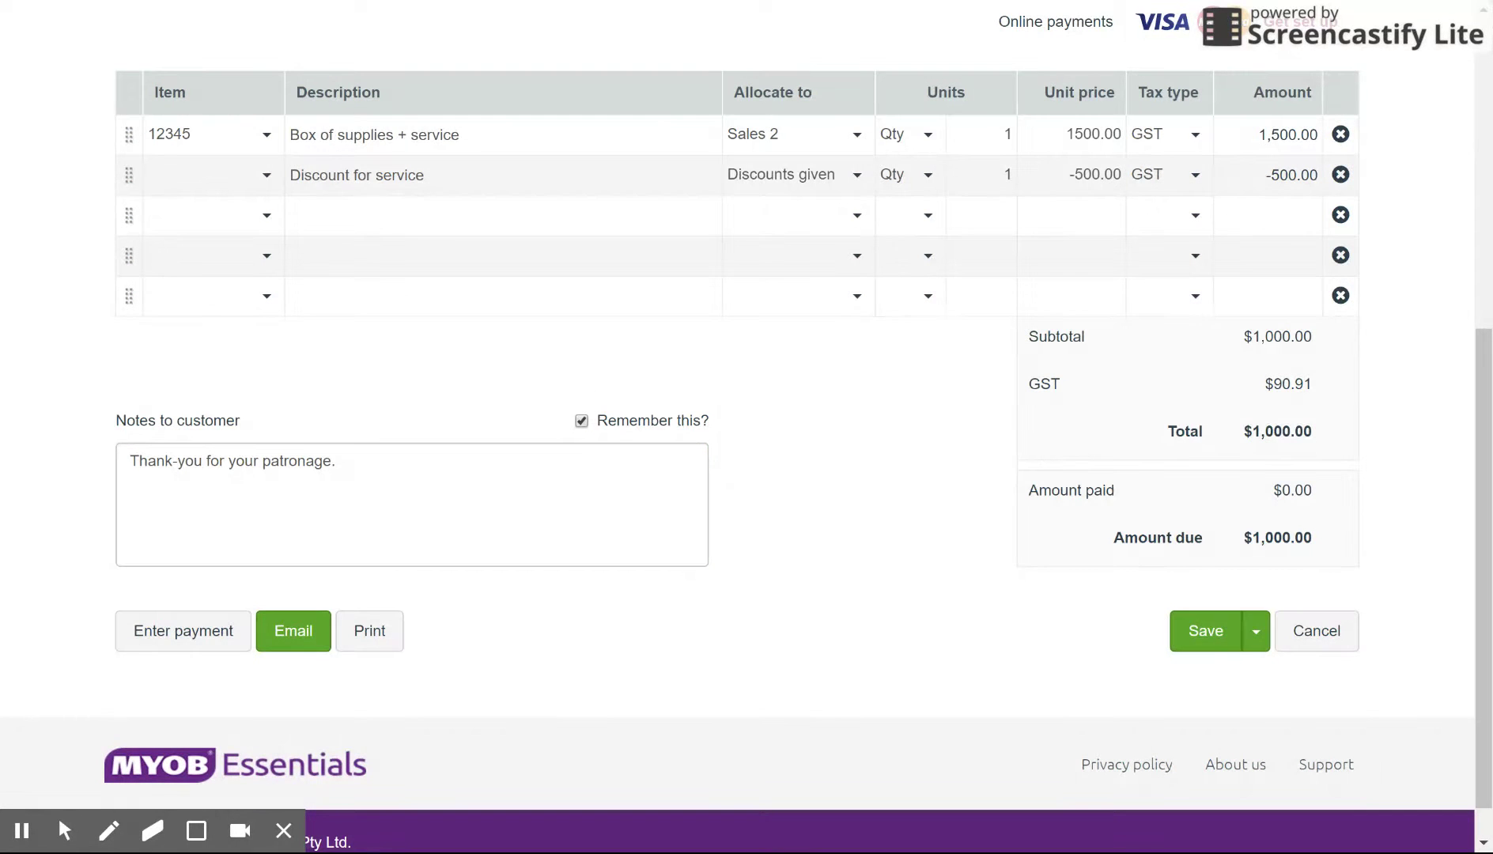
pyautogui.click(1203, 636)
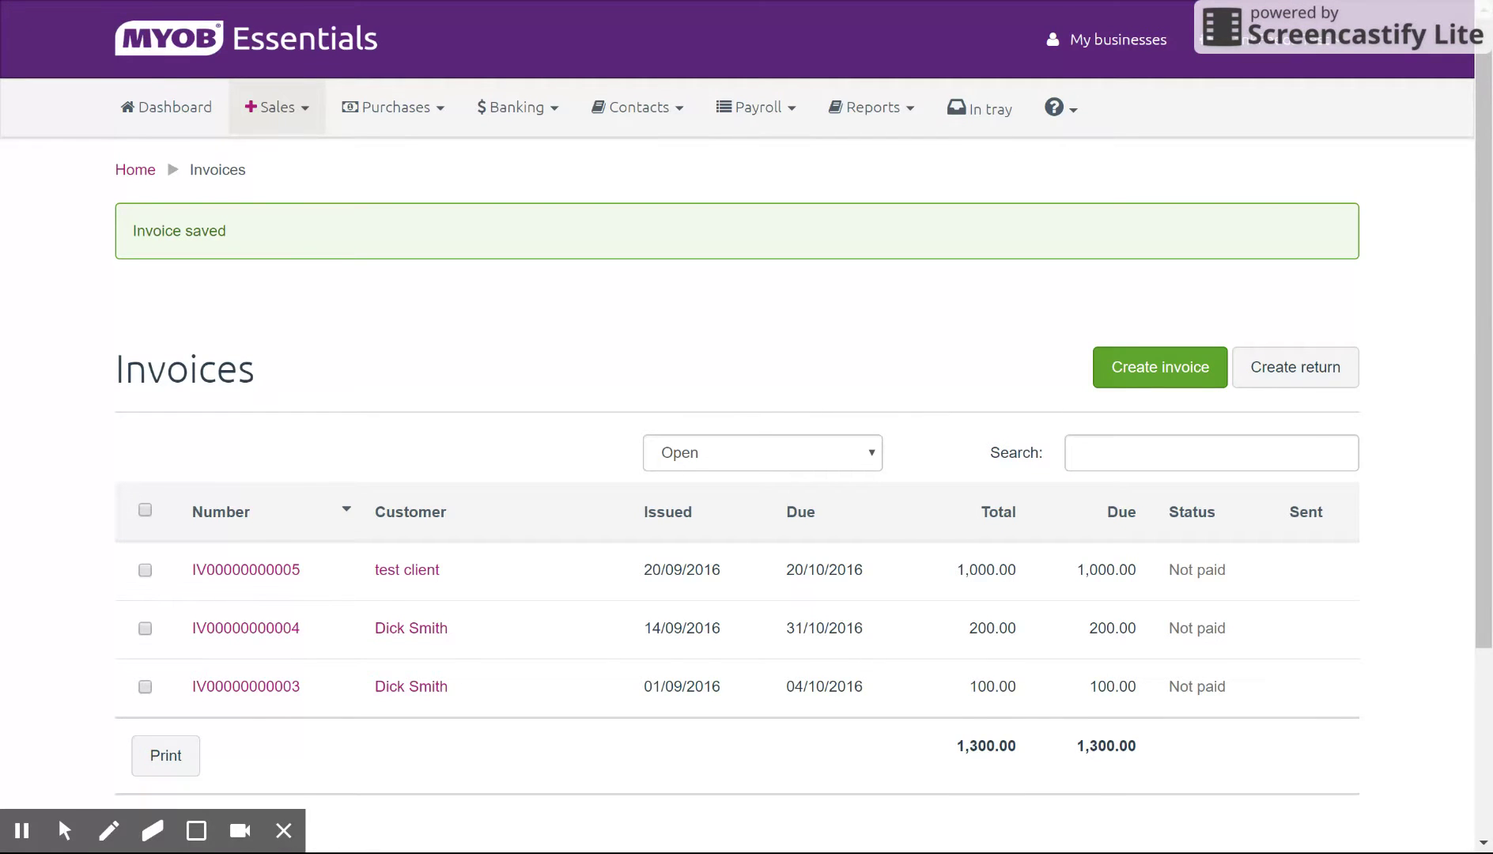
pyautogui.click(264, 565)
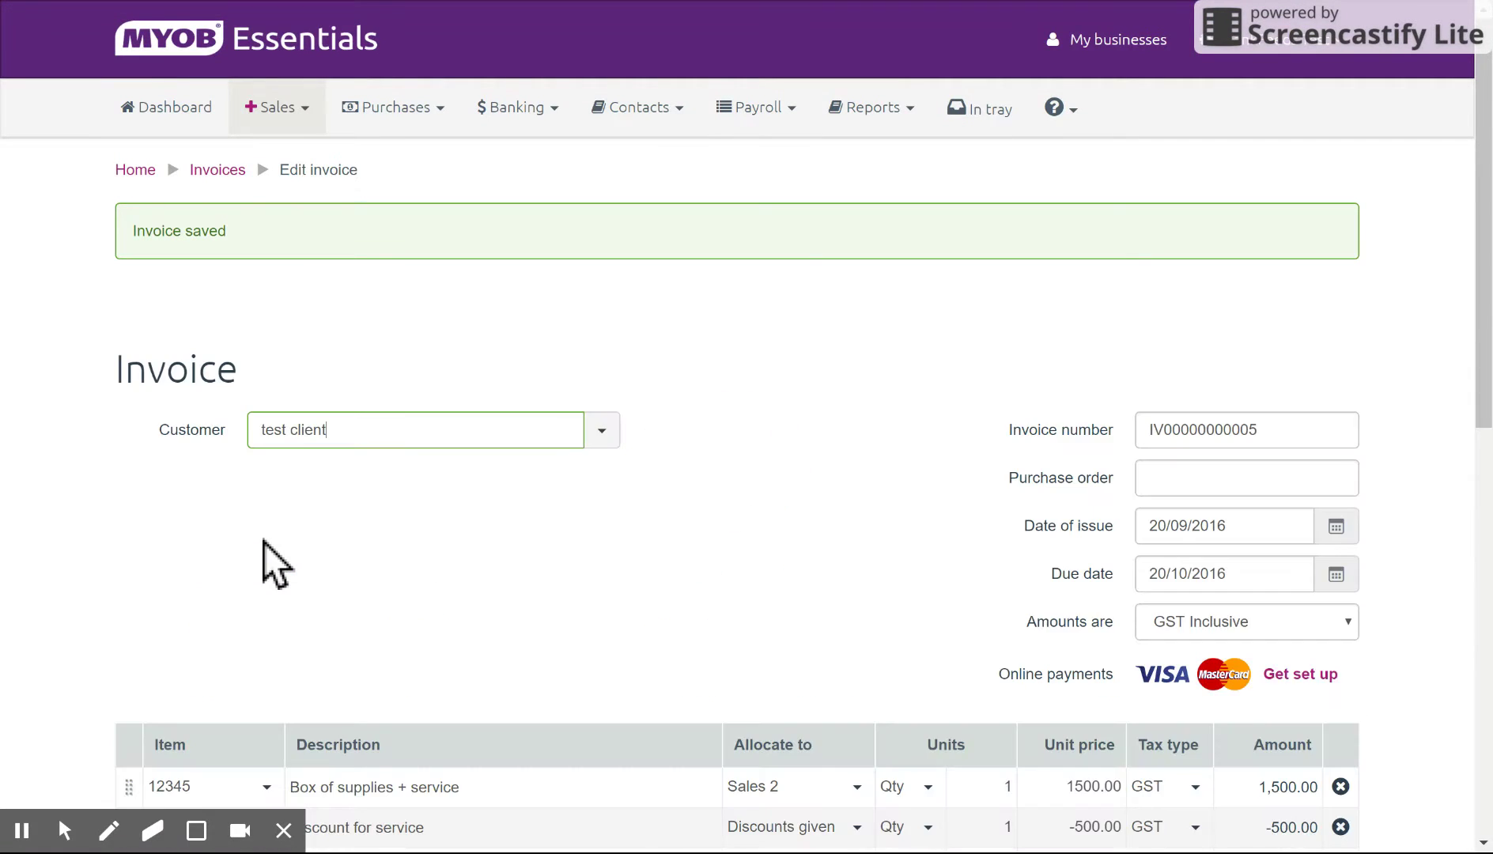
pyautogui.scroll(-7, 676, 417)
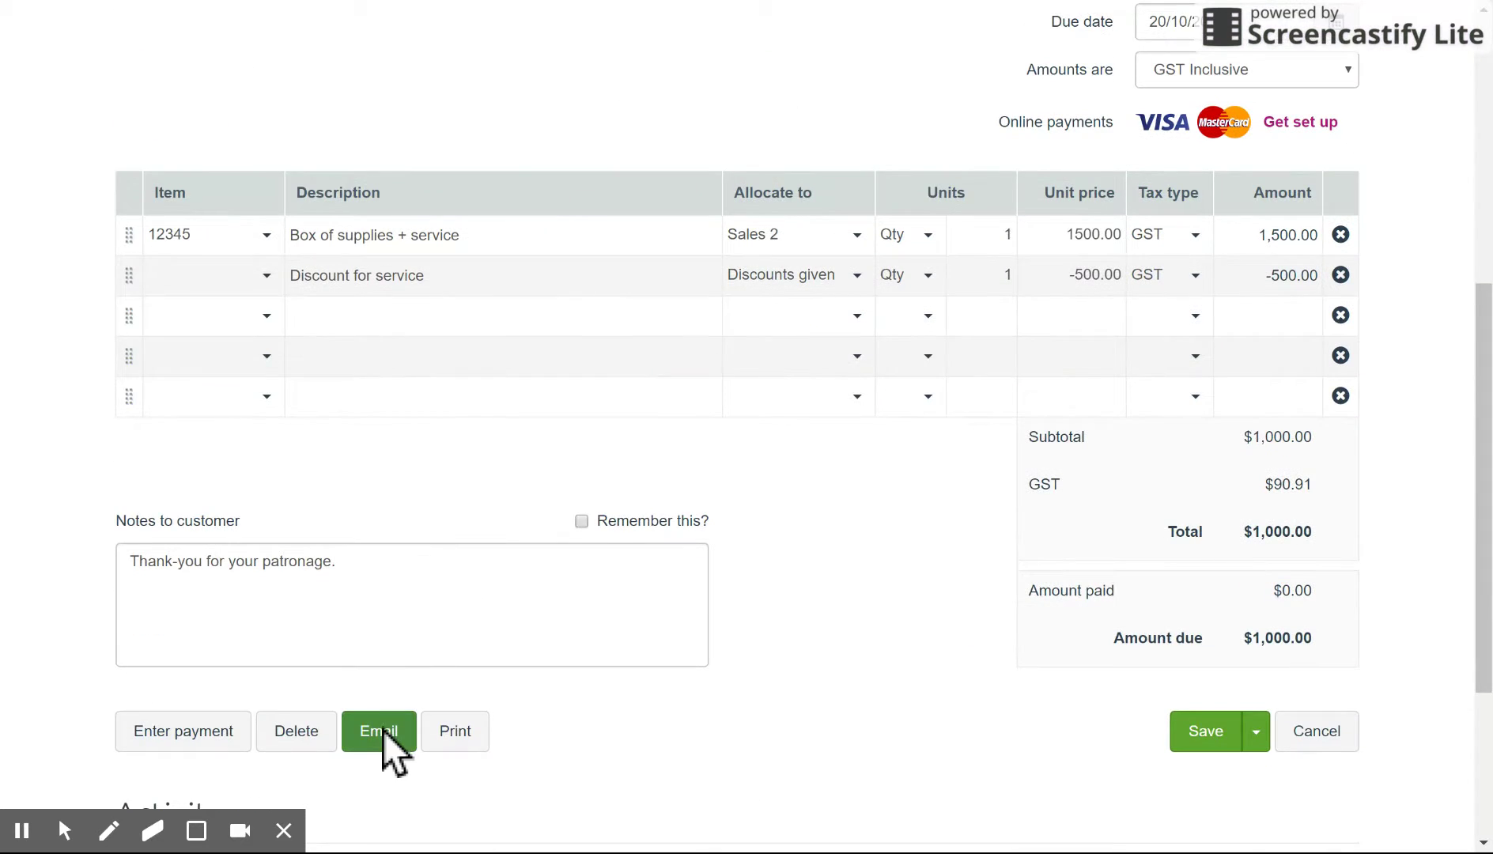
pyautogui.click(383, 731)
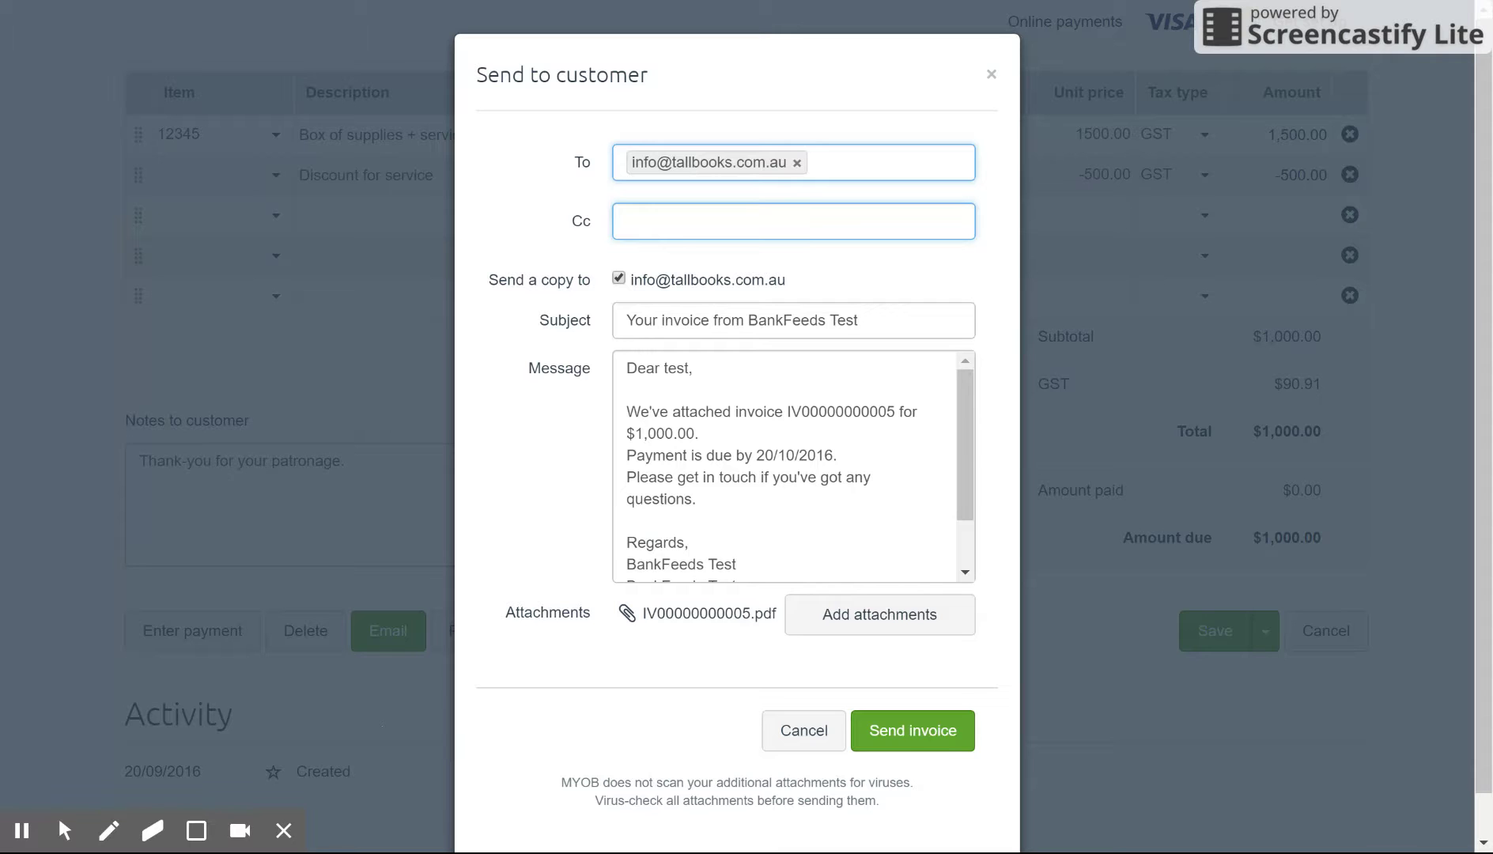
pyautogui.click(932, 742)
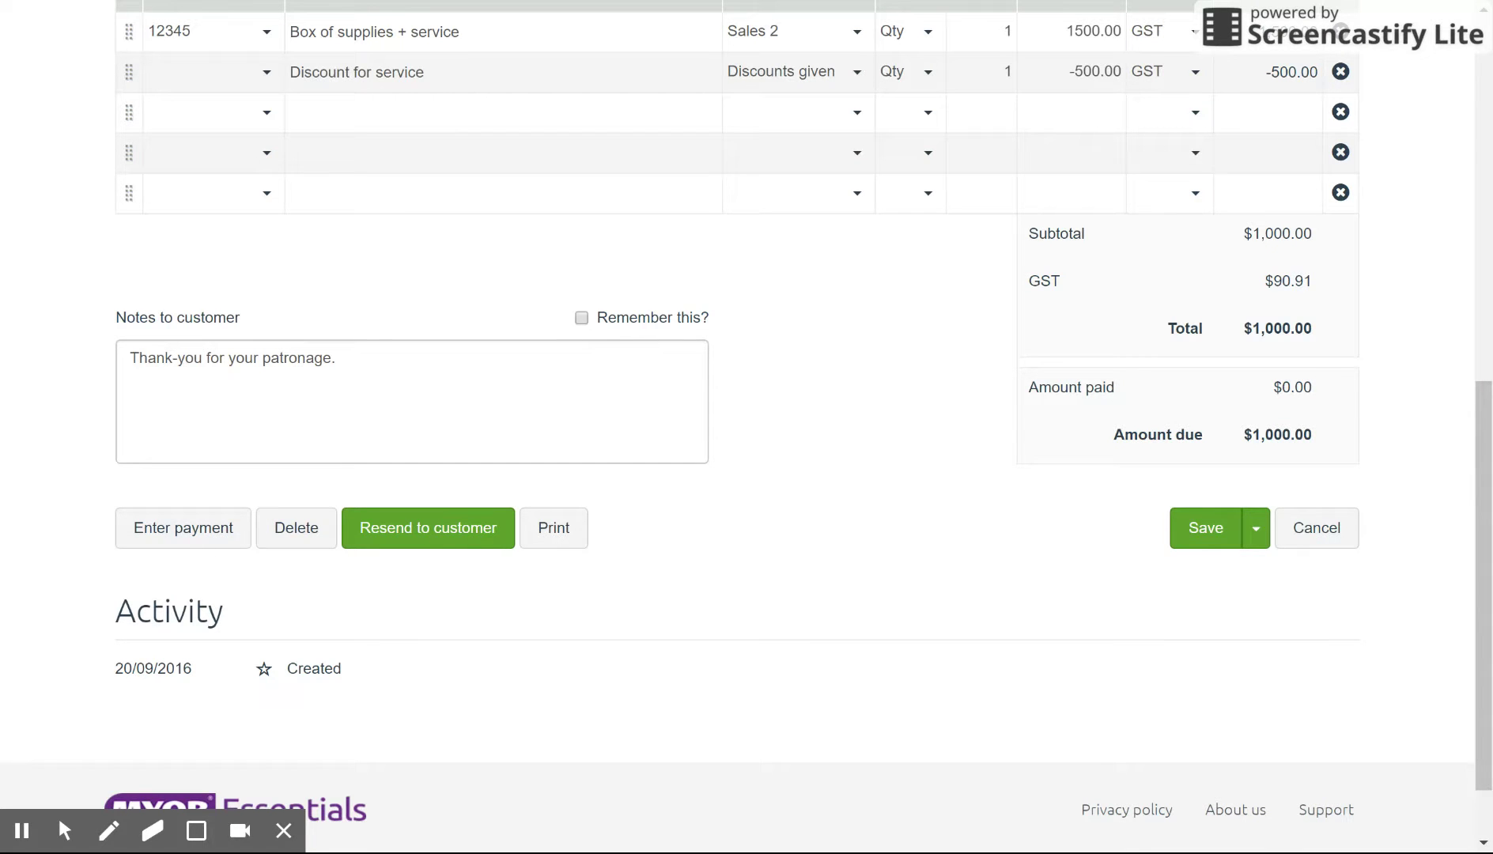
pyautogui.scroll(-1, 747, 427)
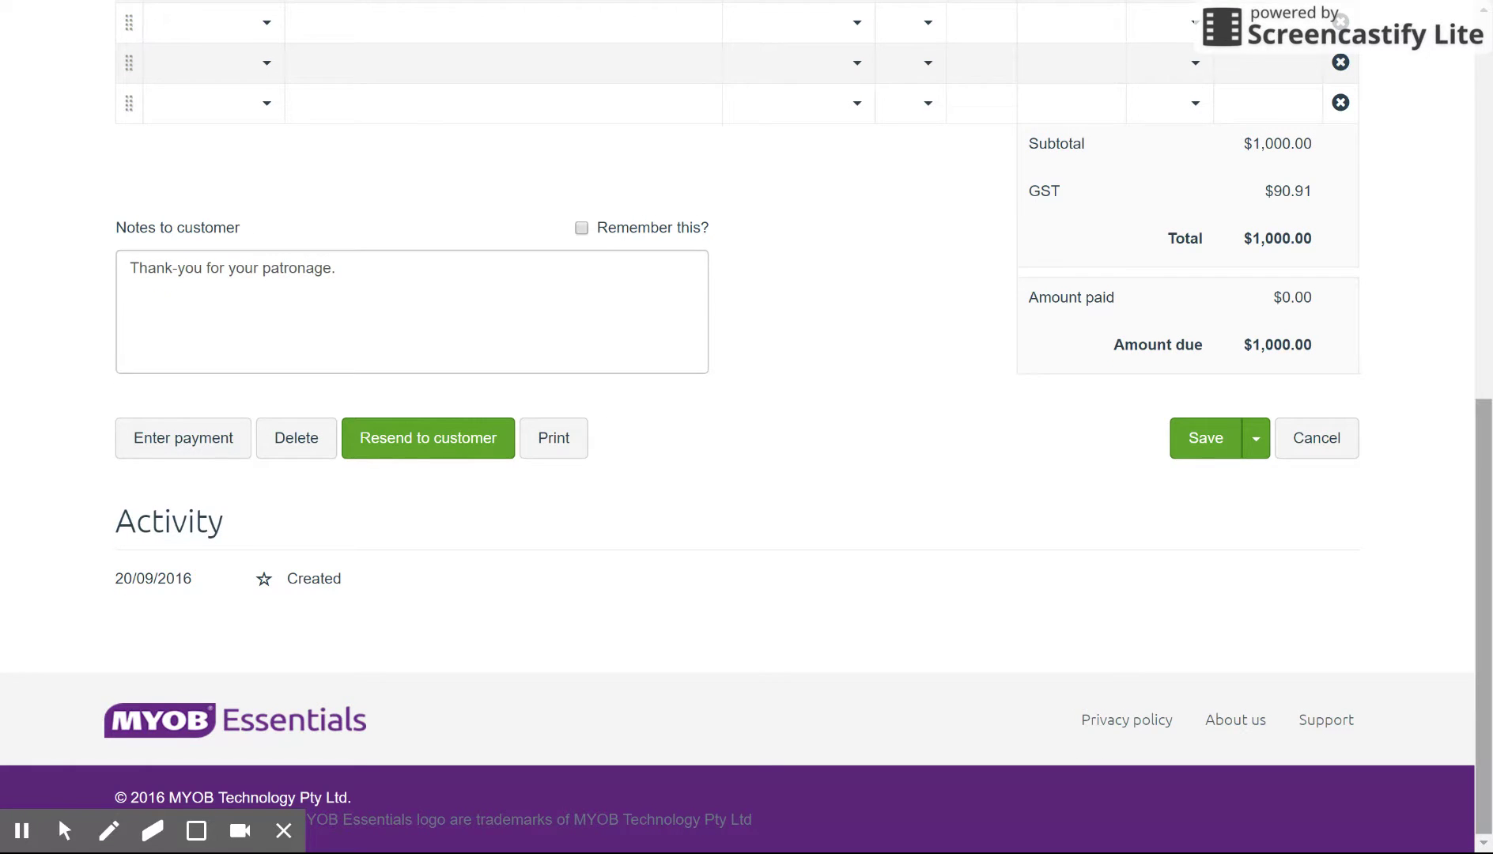
pyautogui.scroll(9, 1487, 553)
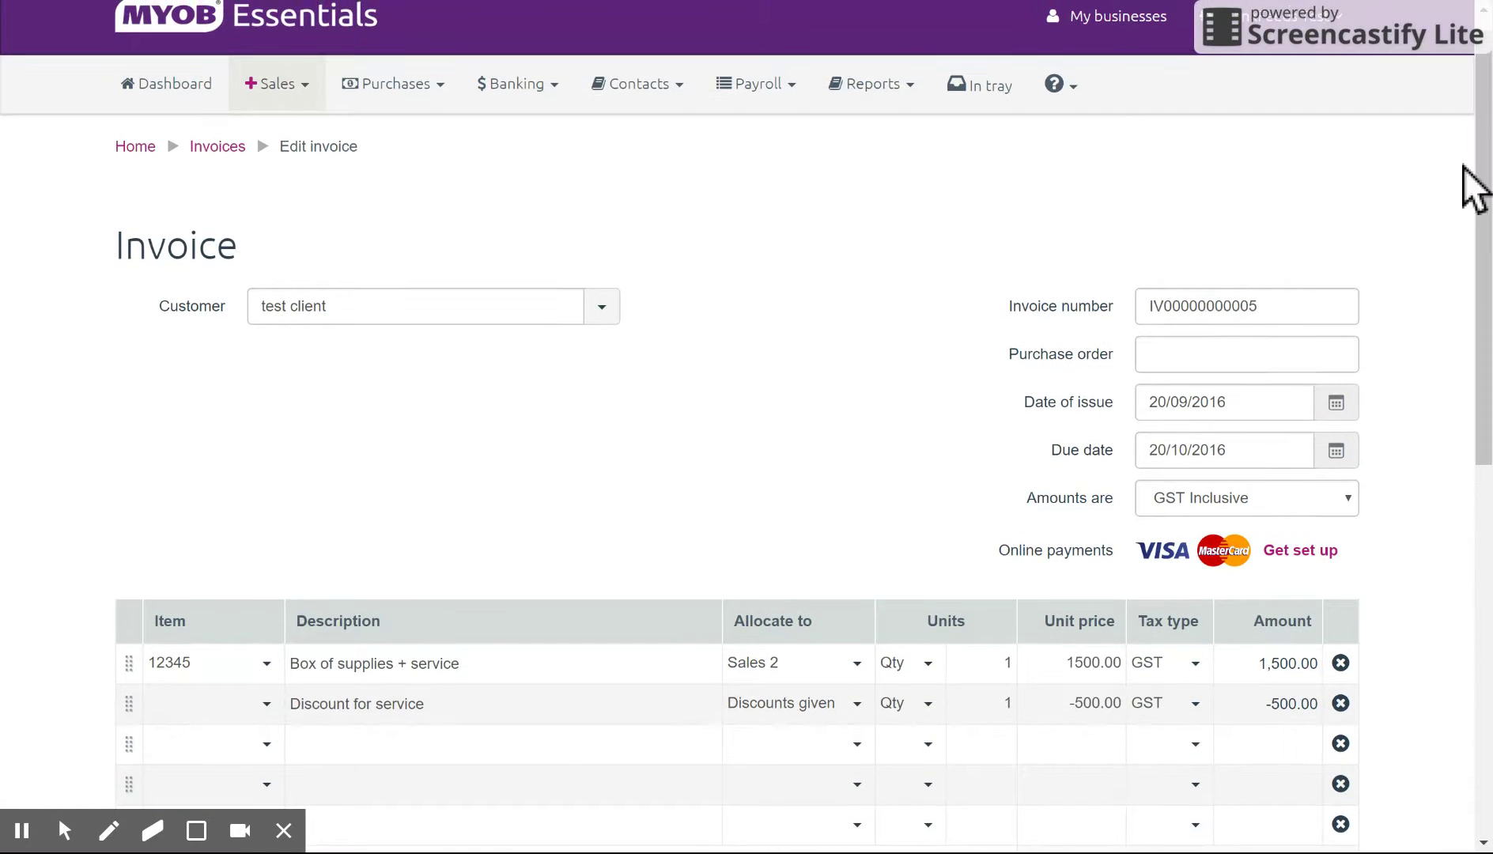
pyautogui.click(306, 72)
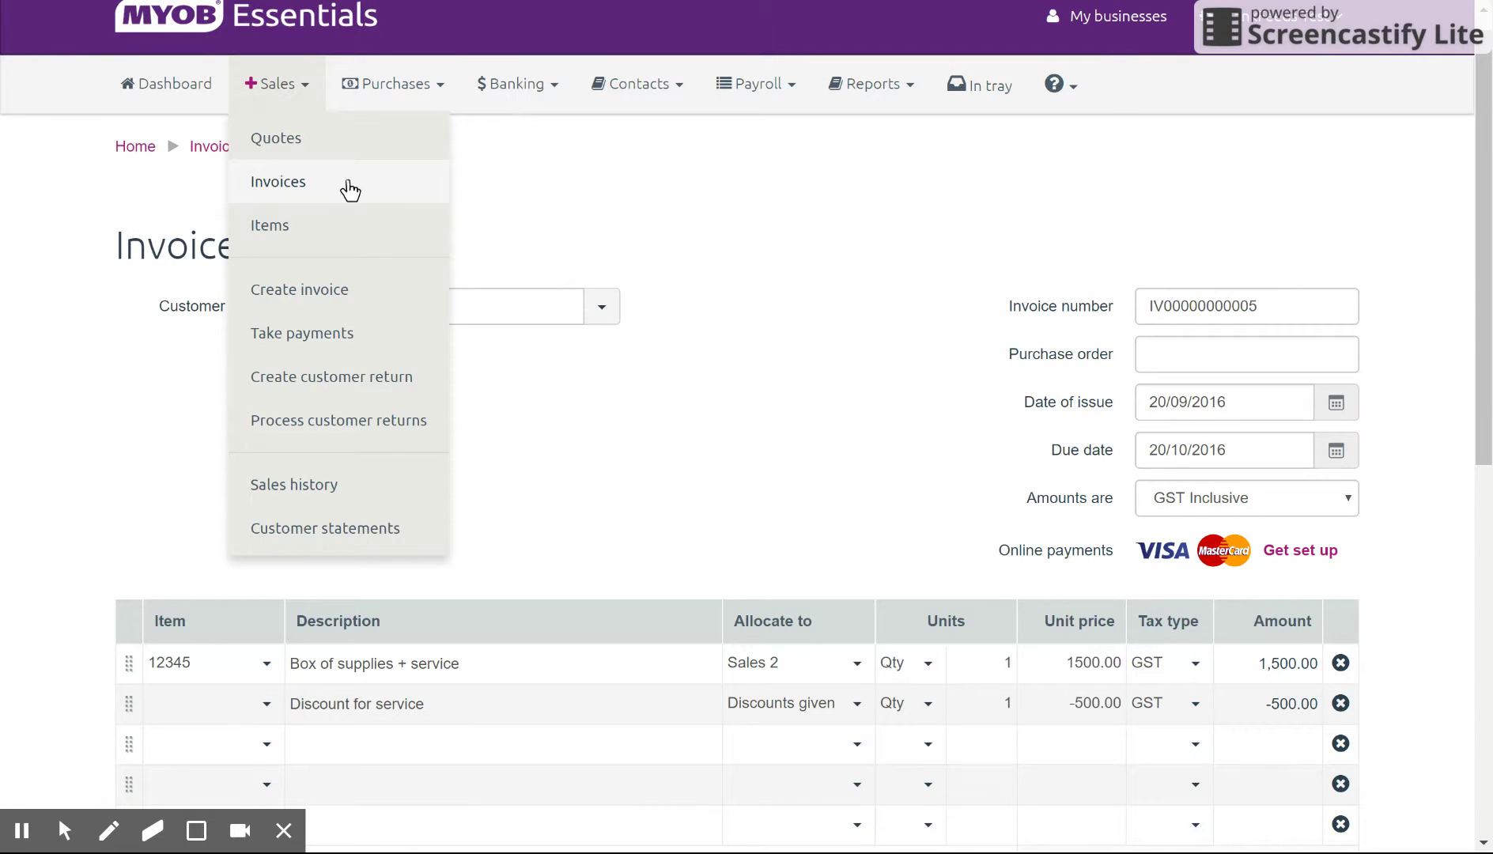
pyautogui.click(349, 188)
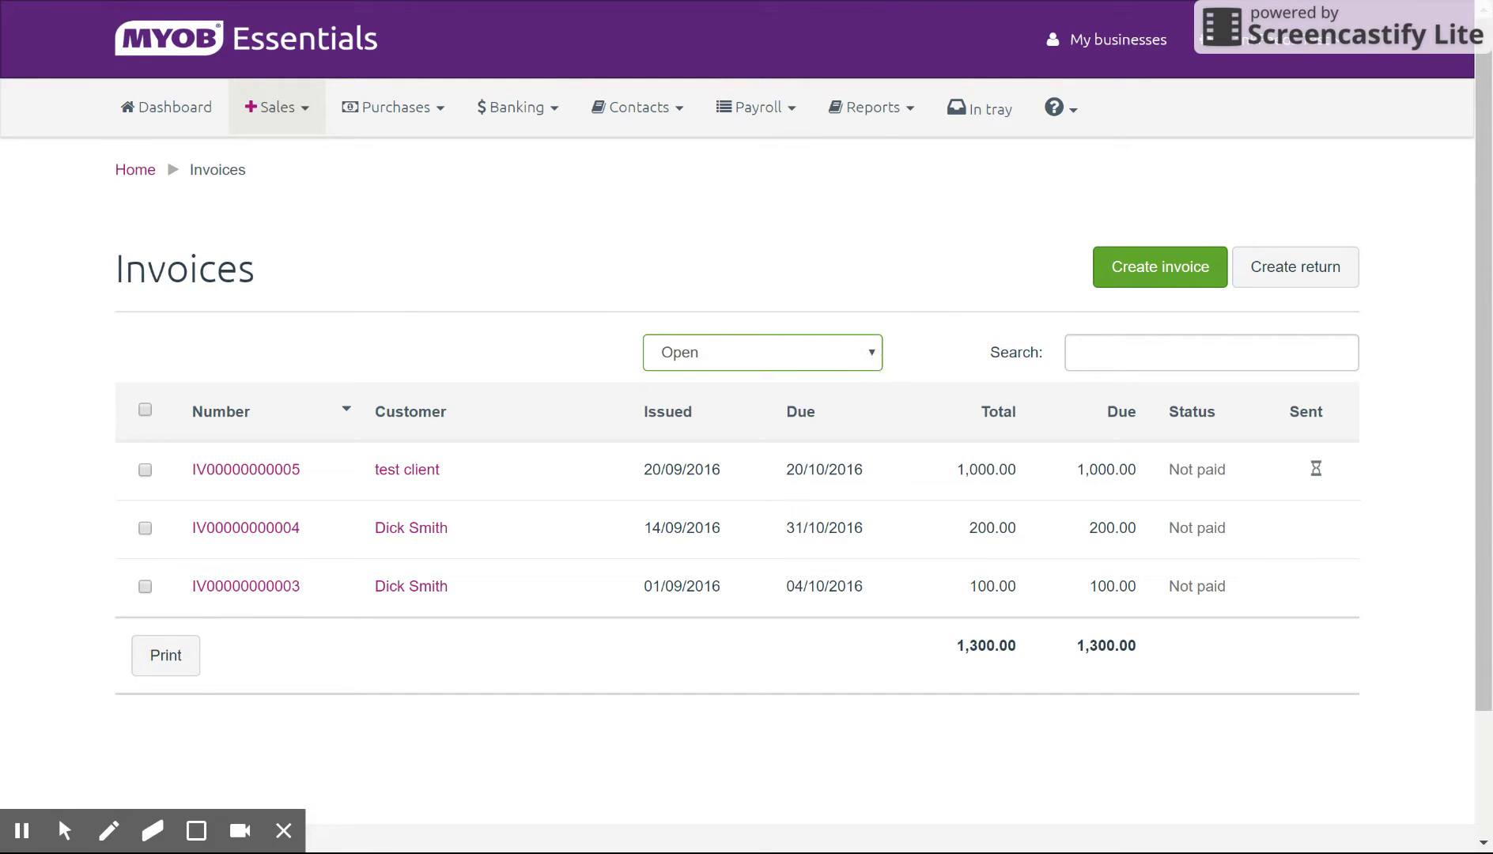
pyautogui.click(924, 267)
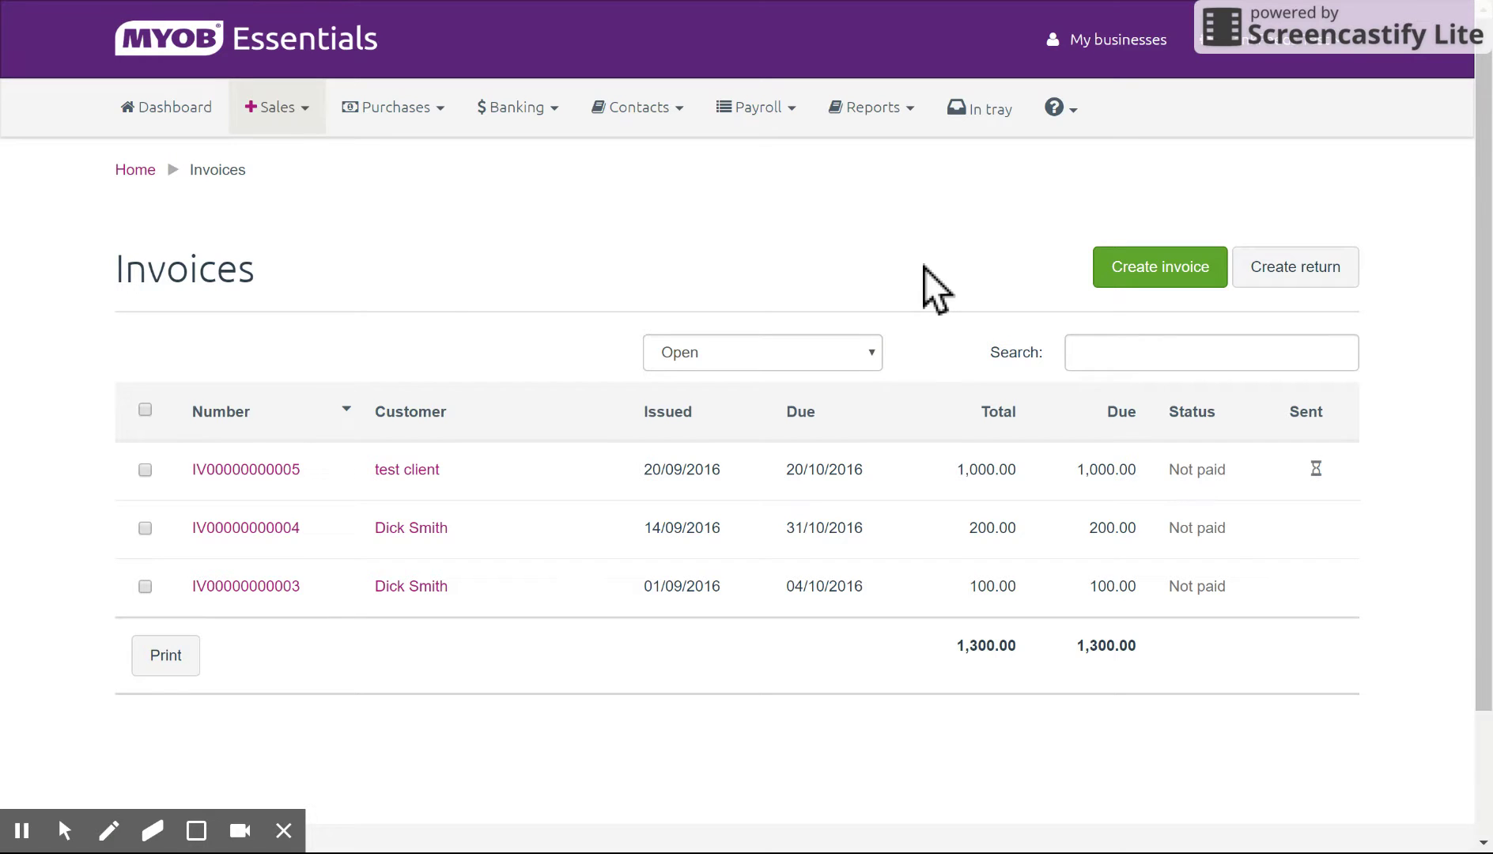
pyautogui.click(294, 111)
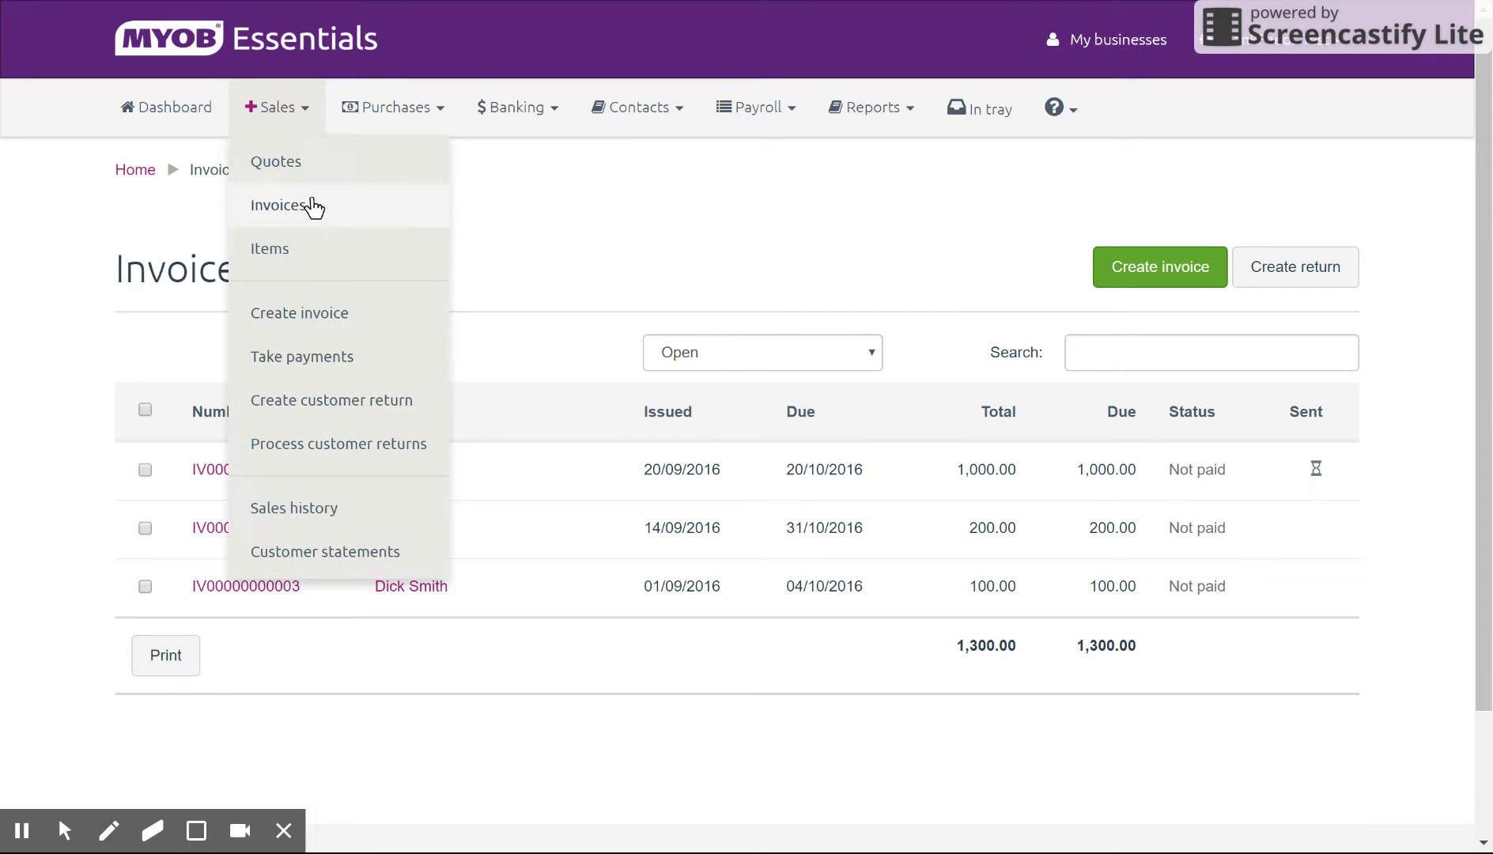
pyautogui.click(329, 216)
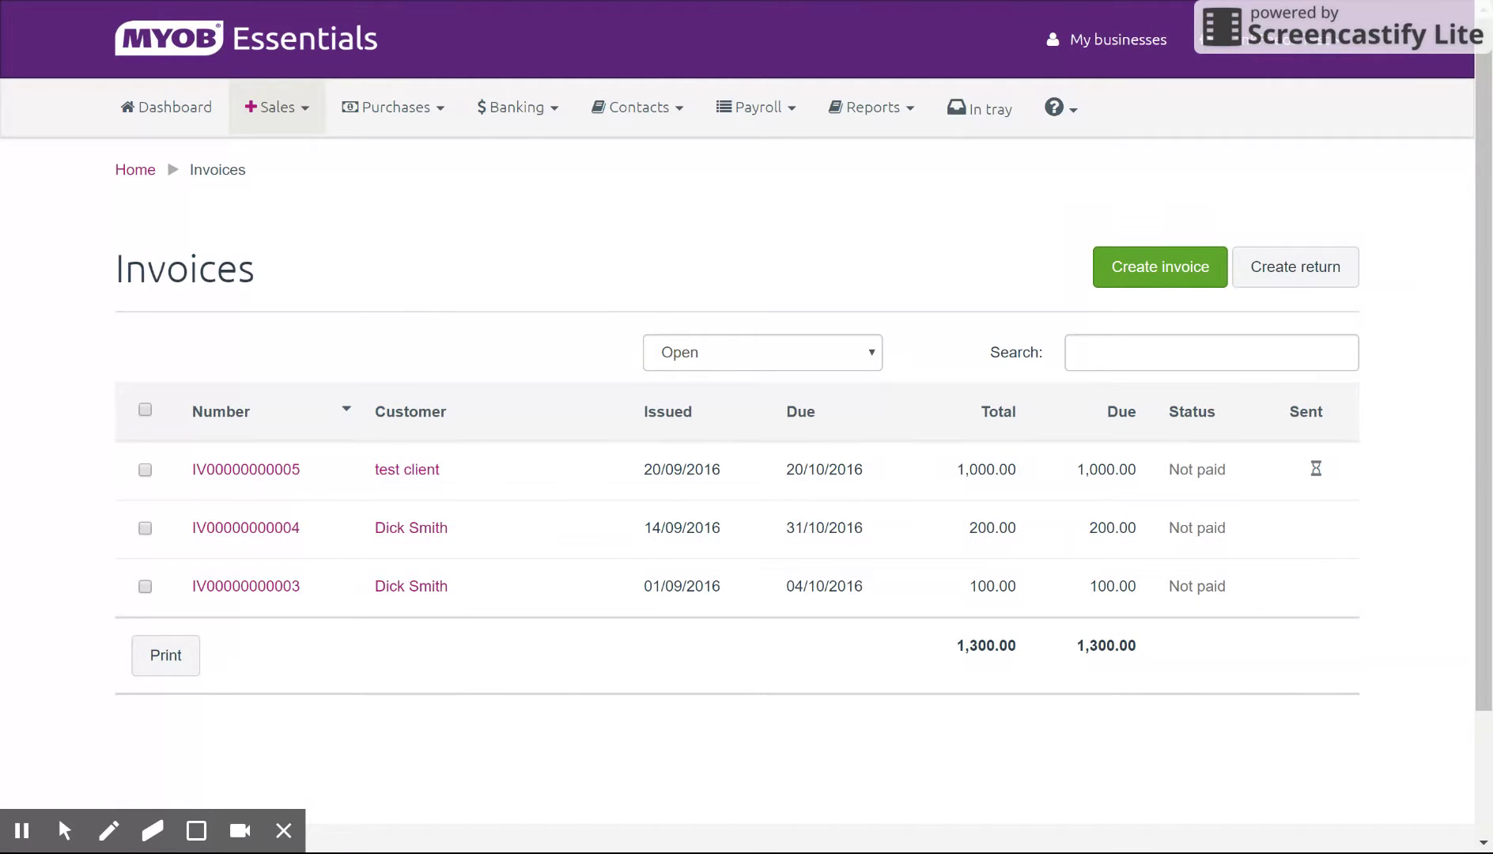
pyautogui.click(274, 464)
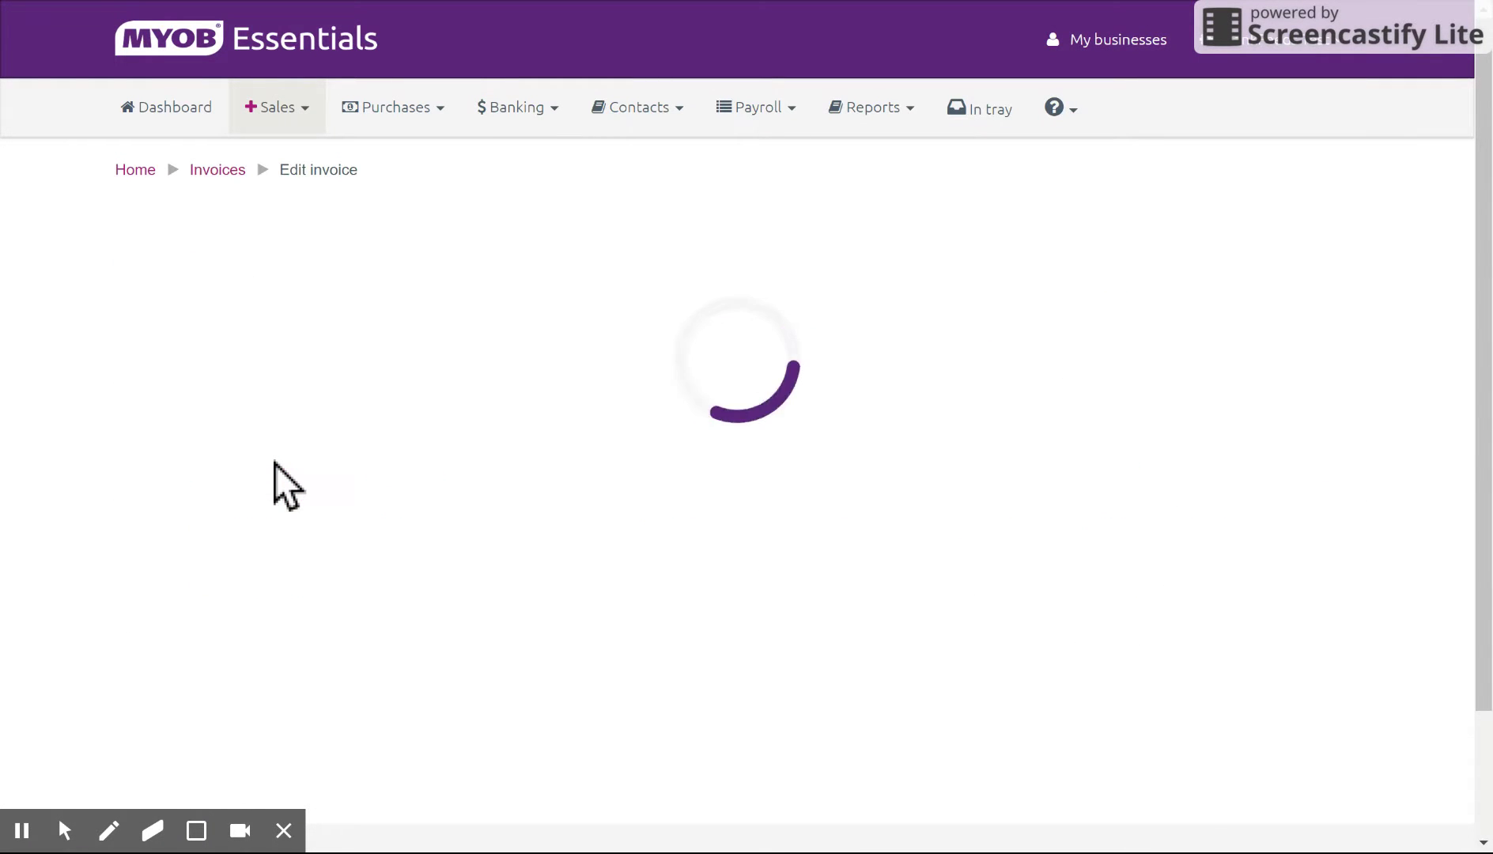
# Step: Save the invoice and start a Cheque account payment noted 'Cash Payment' with 1000 received
pyautogui.scroll(-8, 1451, 554)
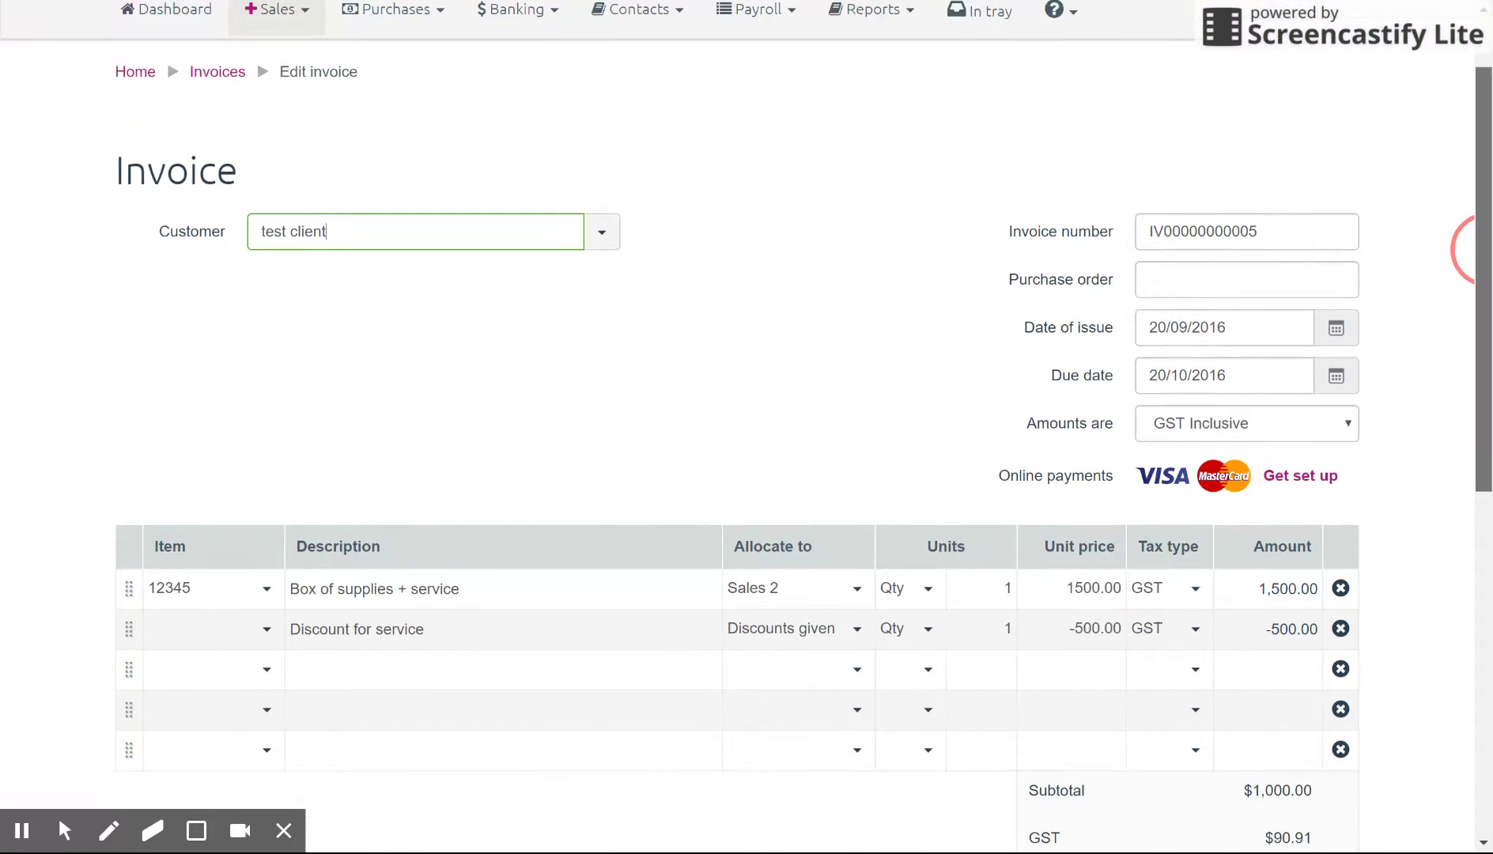
pyautogui.click(202, 587)
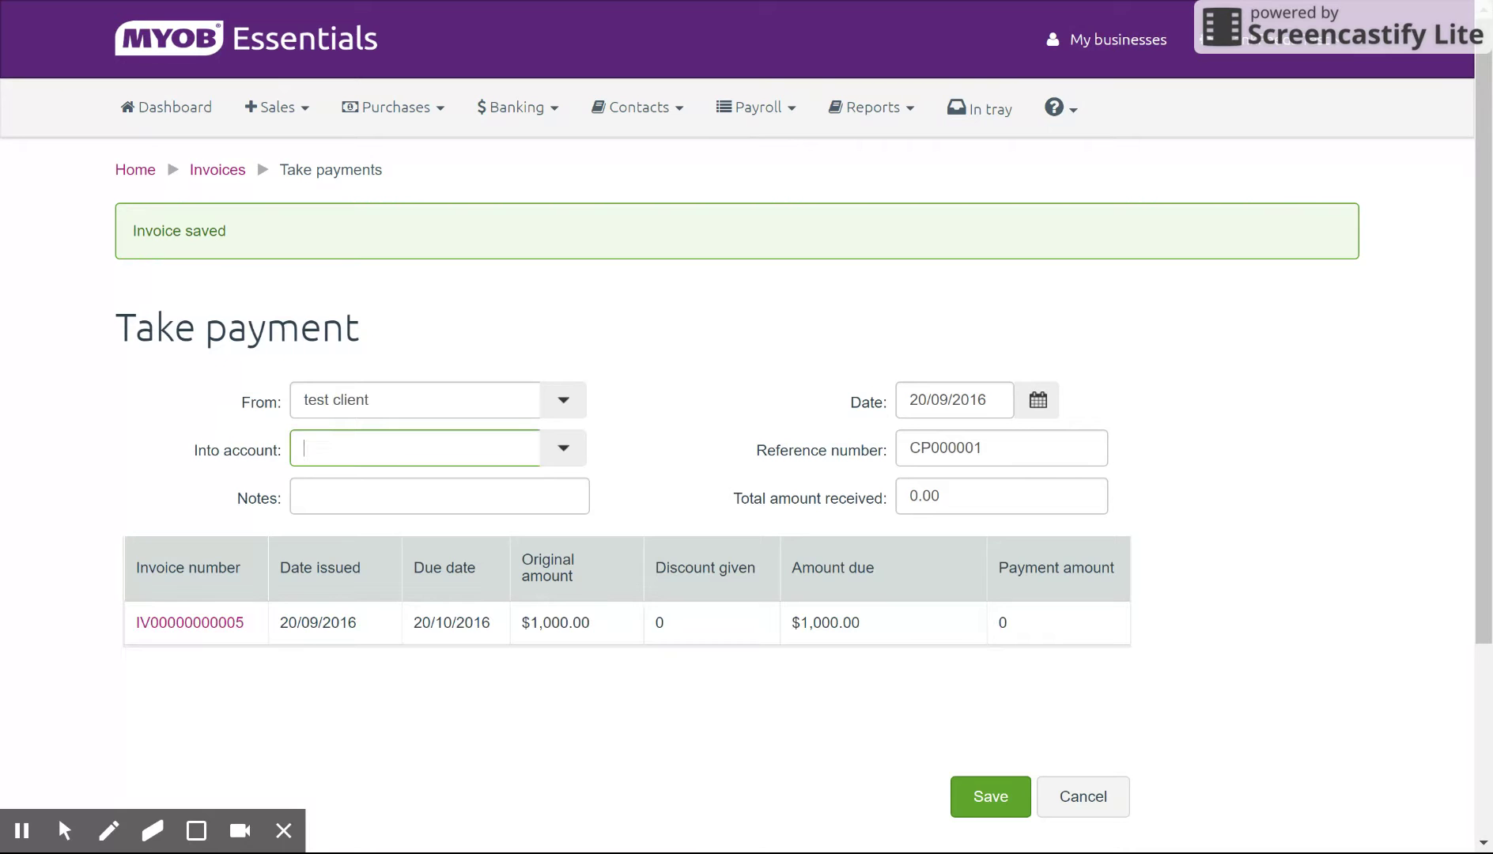
pyautogui.click(563, 448)
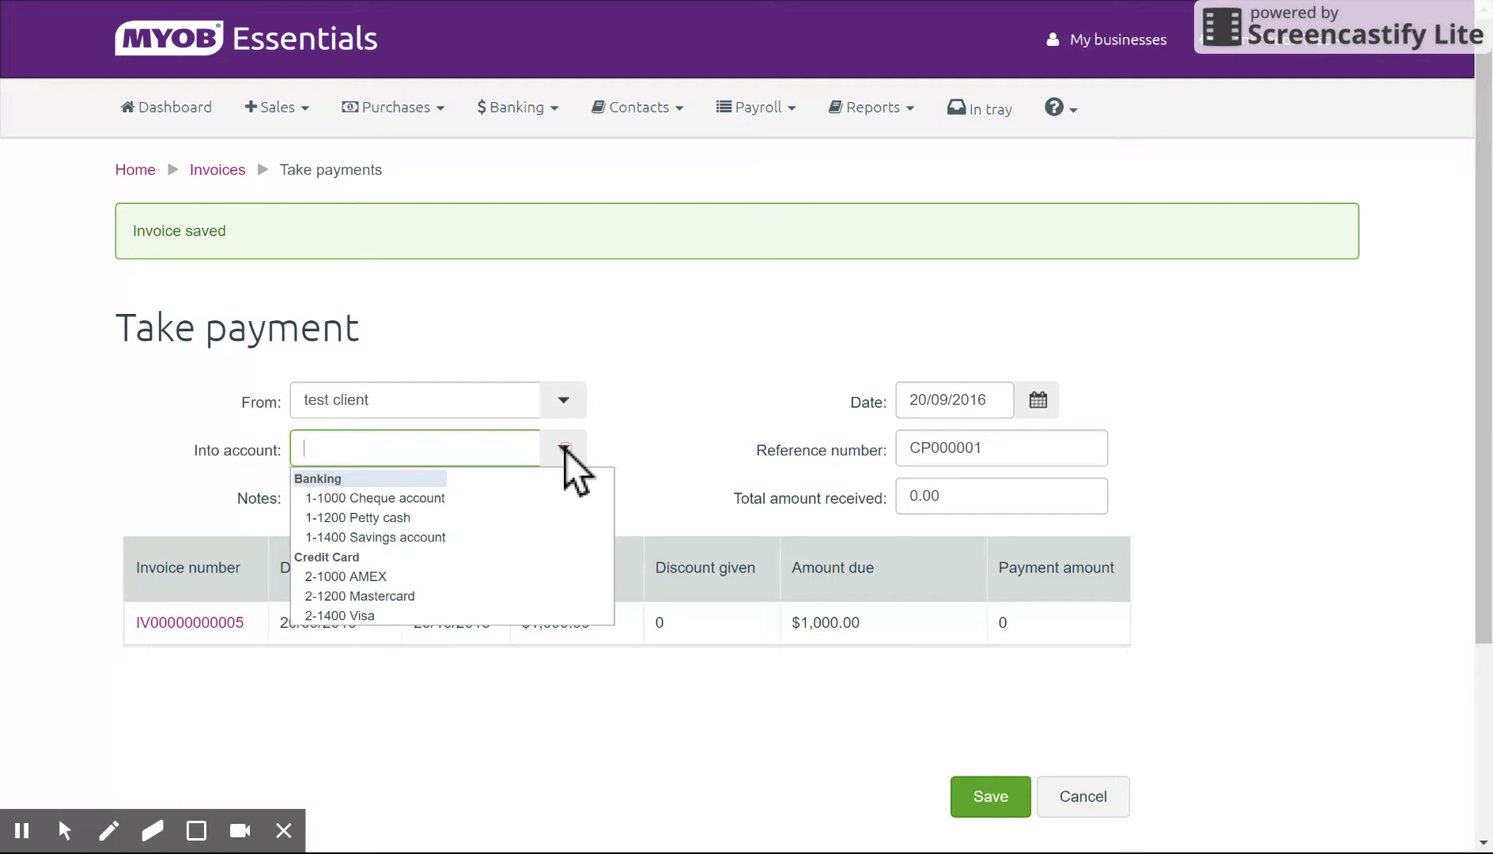
pyautogui.click(424, 498)
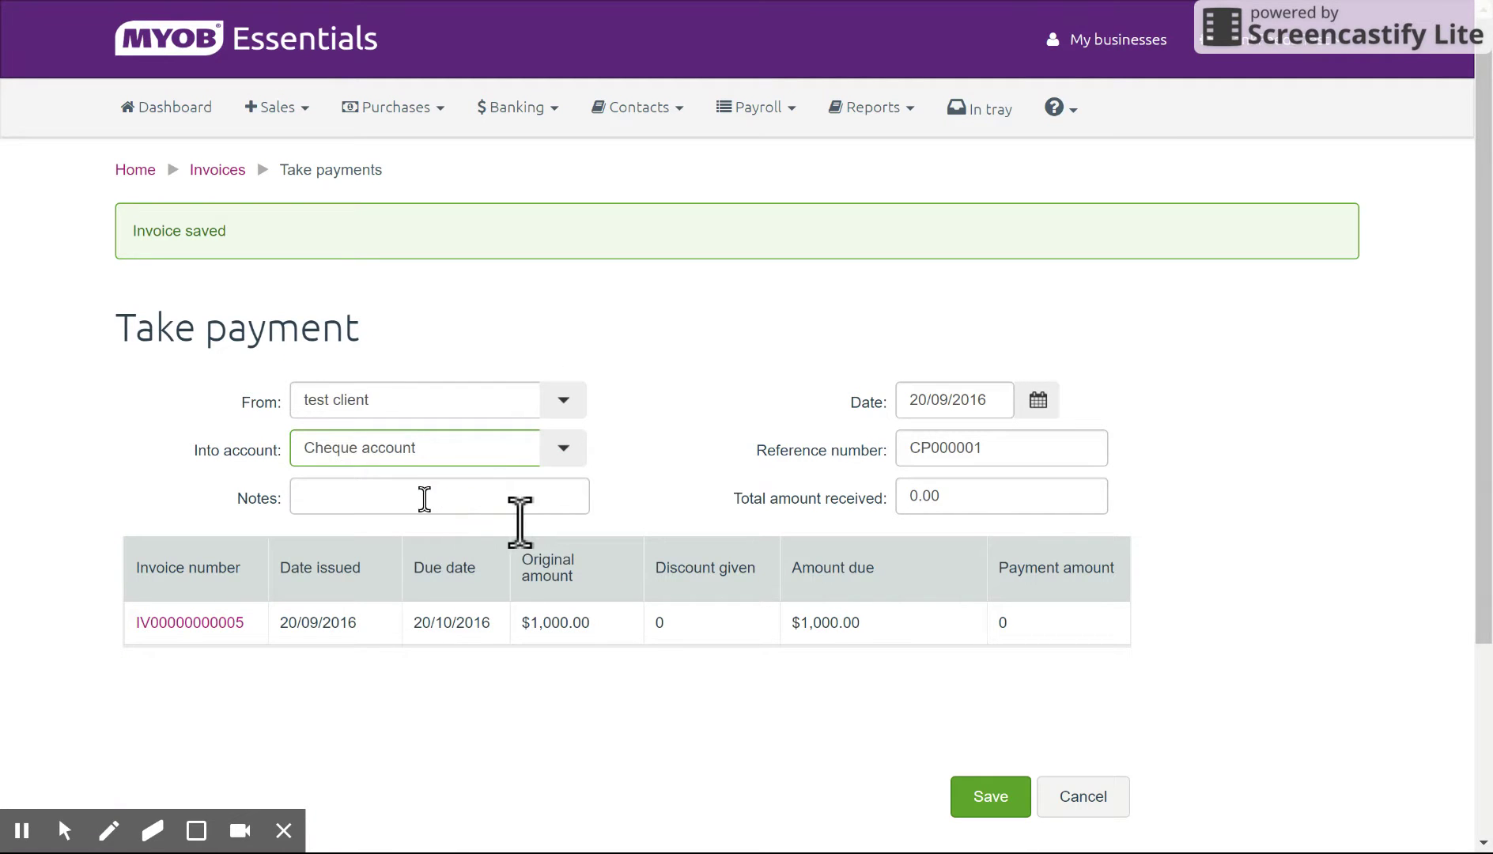
pyautogui.click(498, 499)
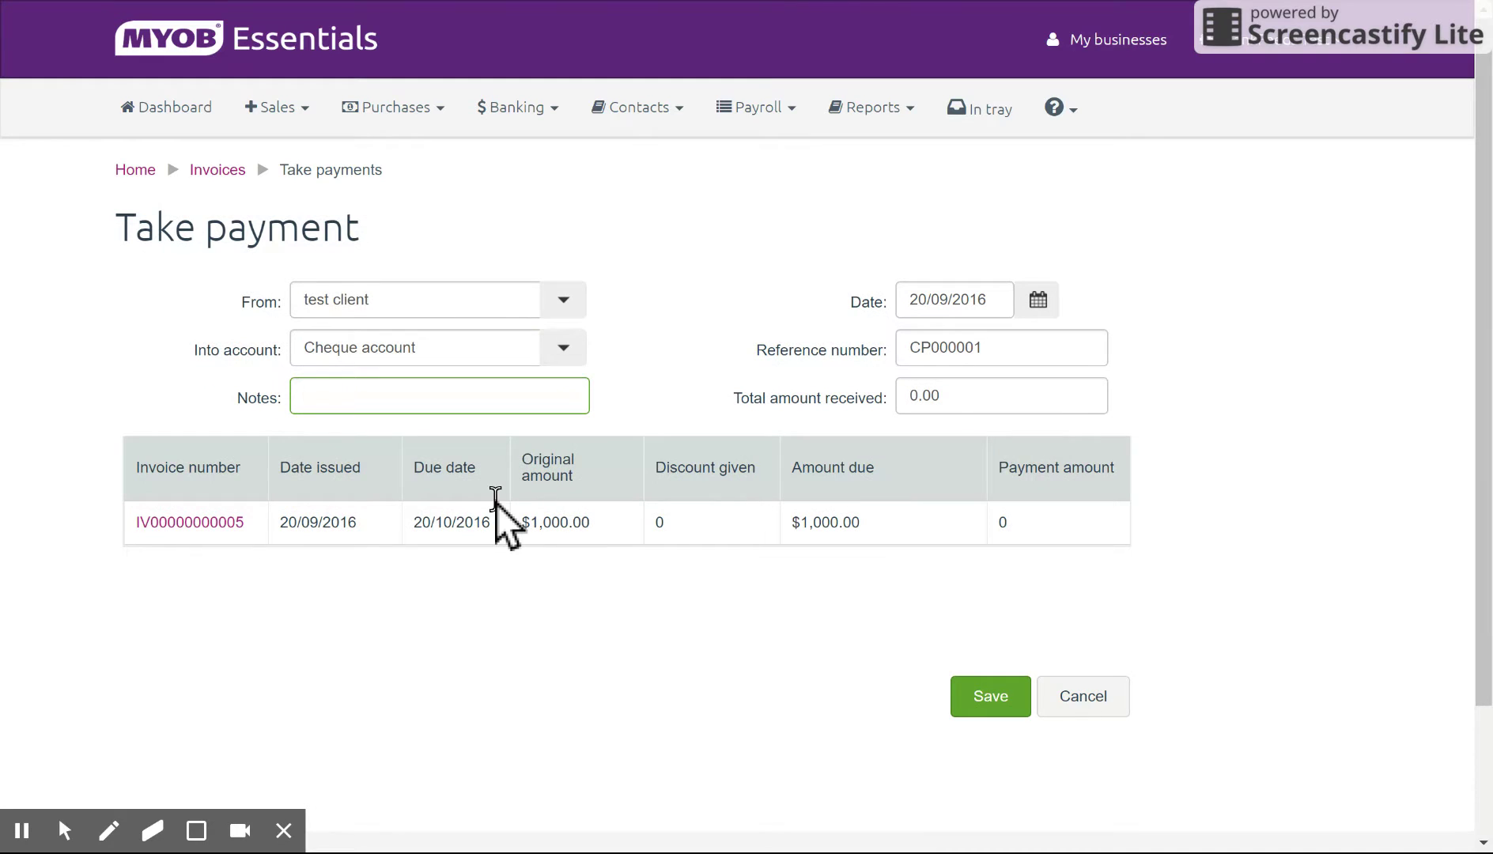
pyautogui.write('Cash Payment')
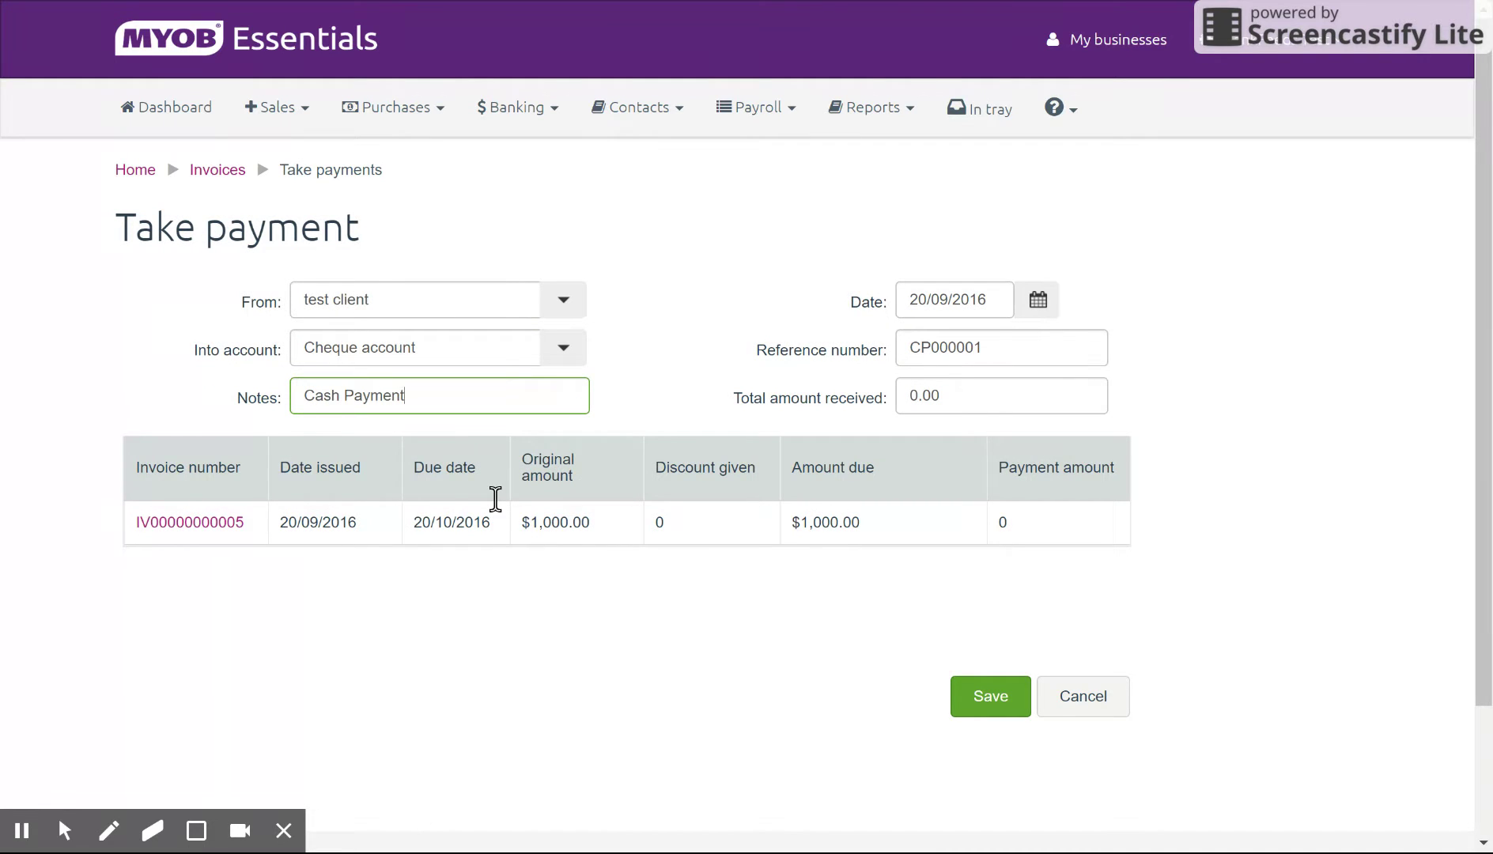
pyautogui.press('Tab')
pyautogui.write('1000')
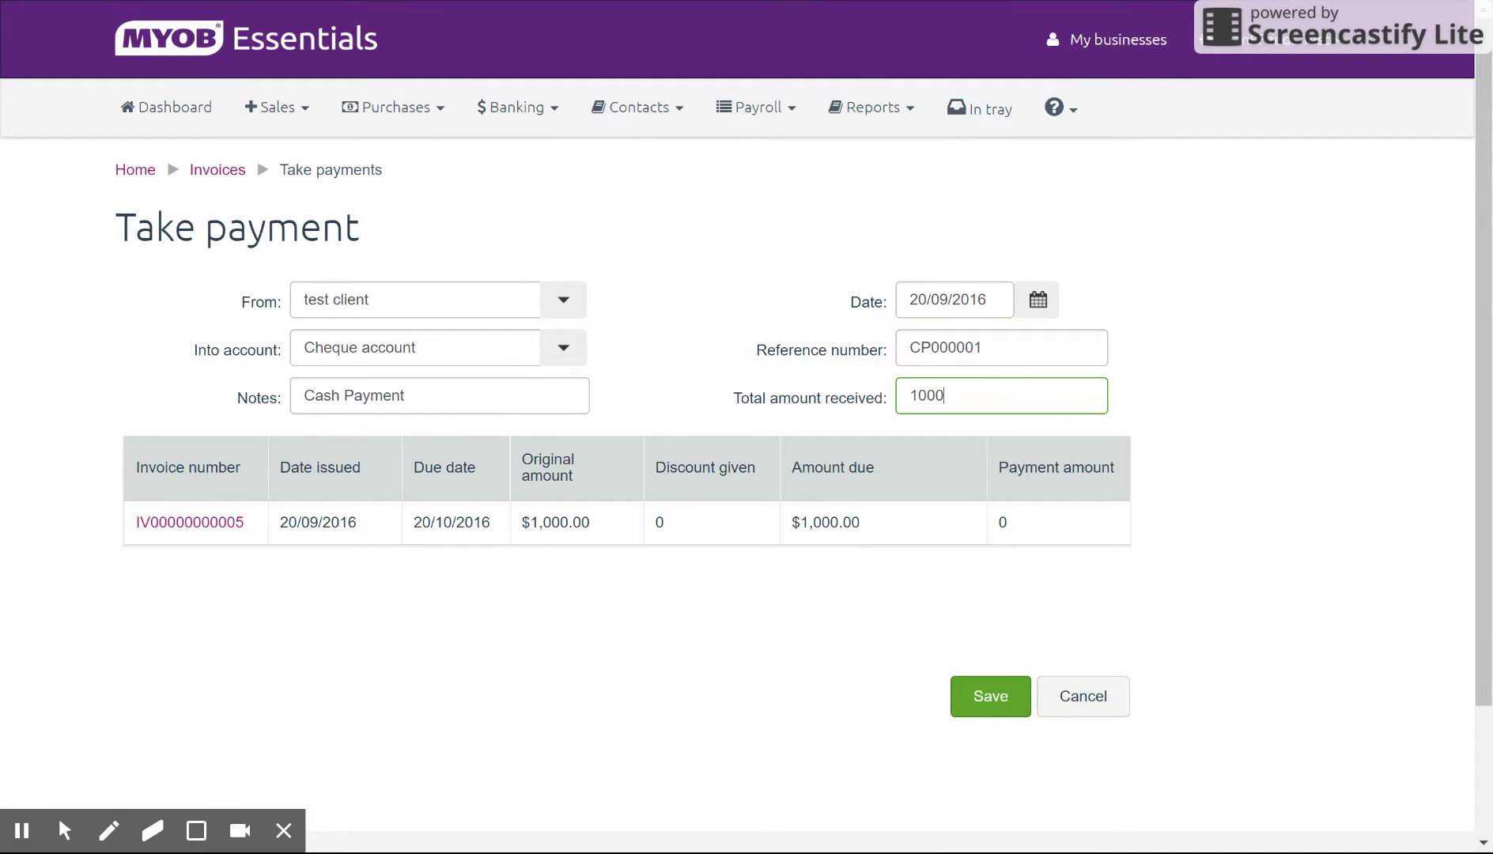
pyautogui.press('Tab')
pyautogui.press('Tab')
pyautogui.press('Tab')
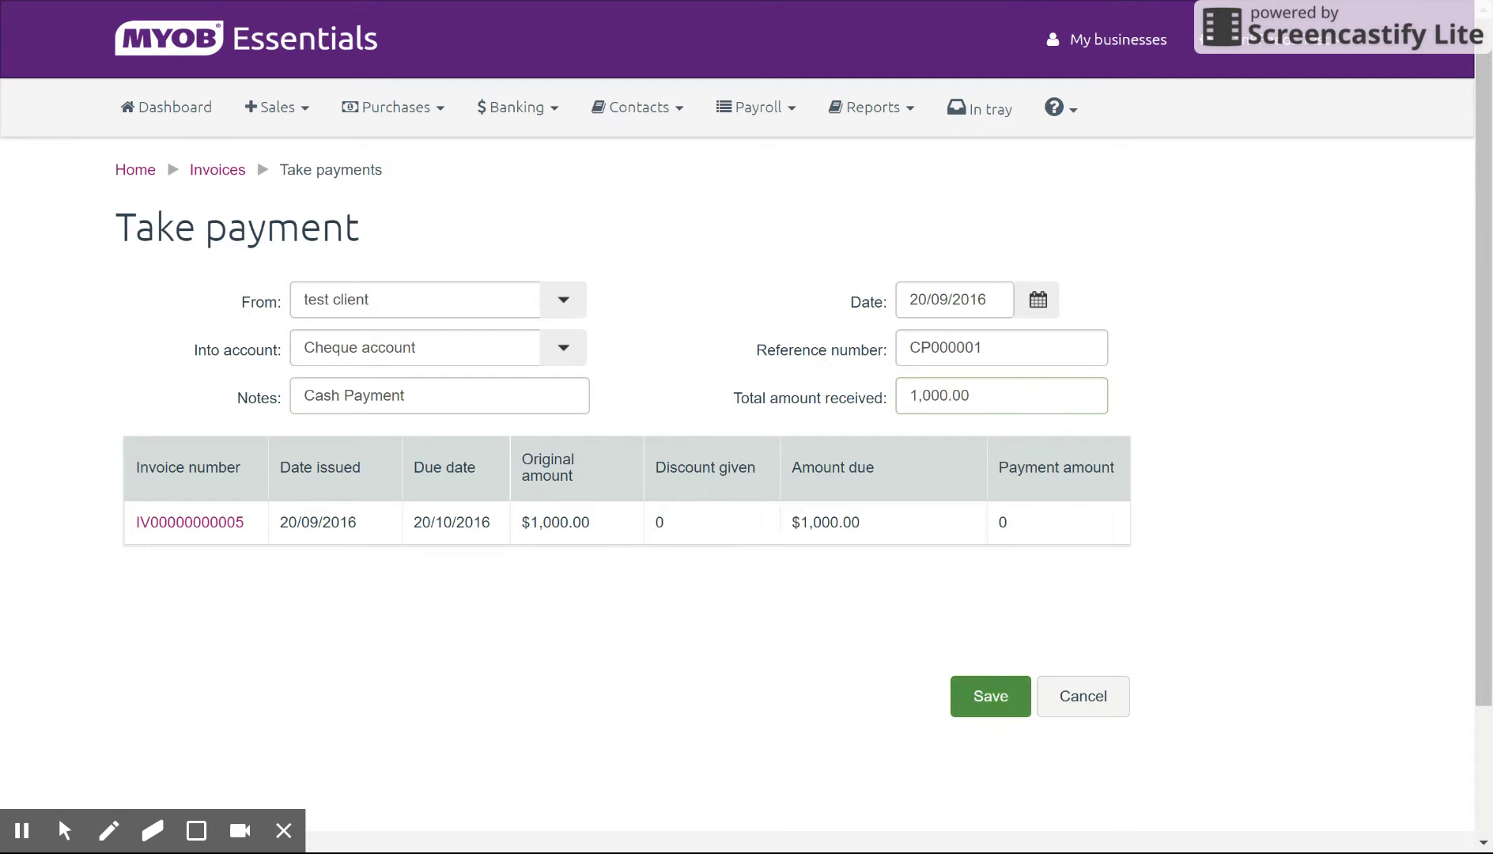
# Step: Apply a 1000 payment amount with zero discount, then cancel the payment
pyautogui.click(1085, 528)
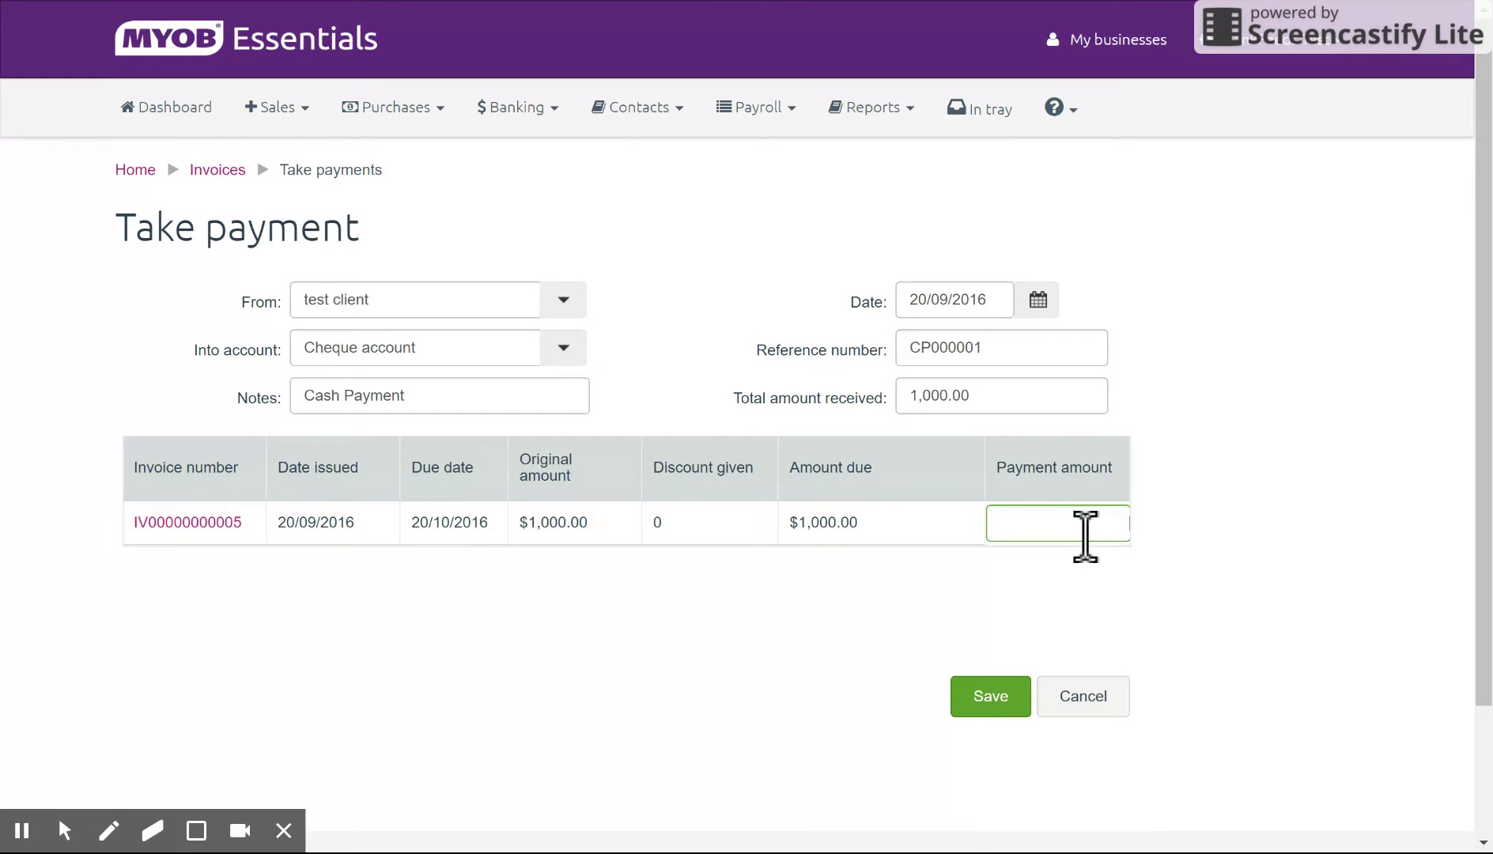
pyautogui.write('1000')
pyautogui.click(1317, 633)
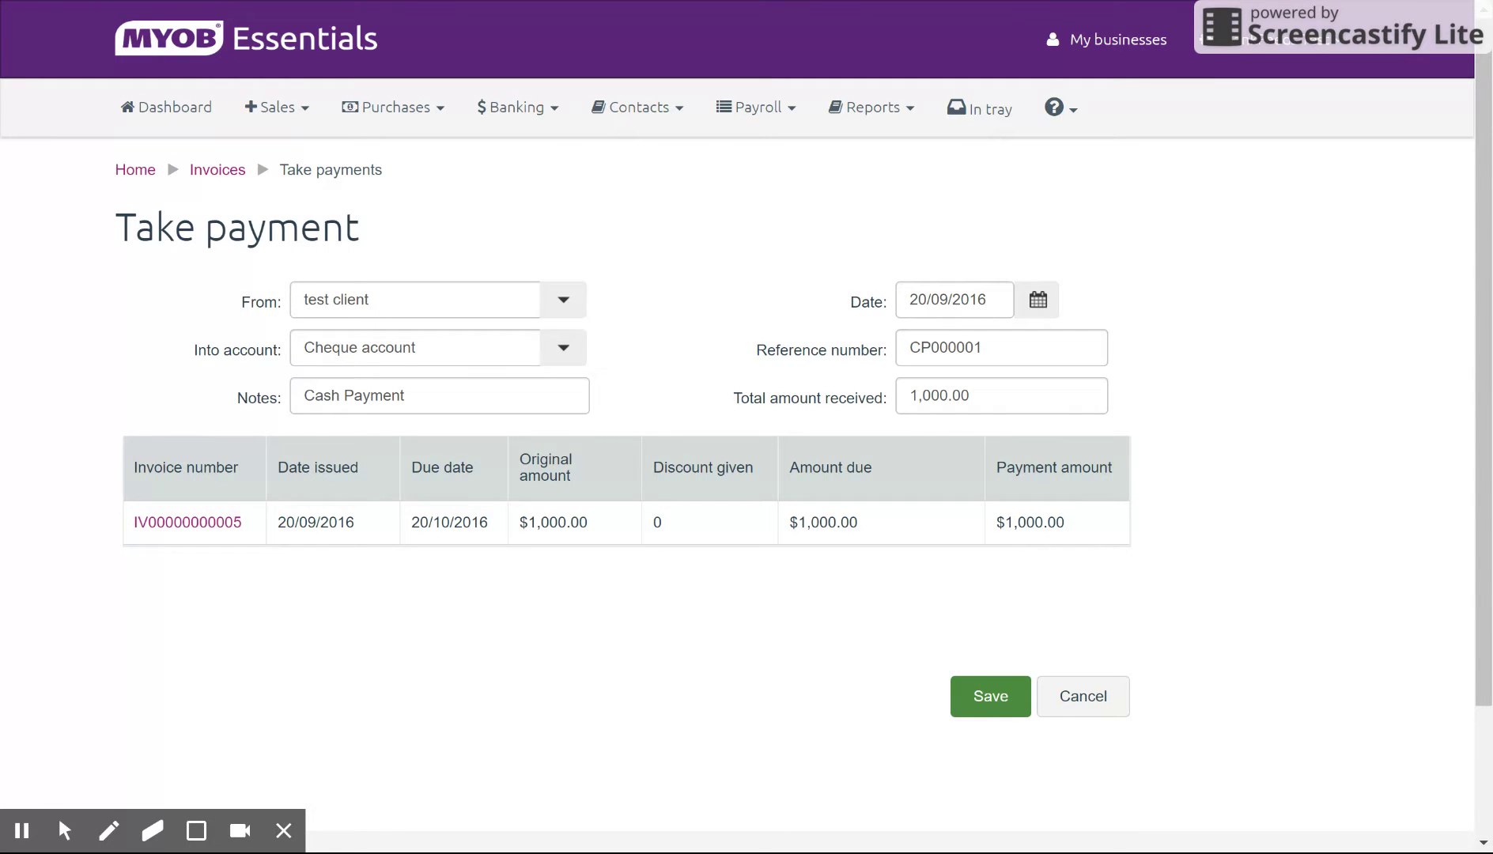
pyautogui.click(1033, 393)
pyautogui.click(1001, 348)
pyautogui.click(440, 396)
pyautogui.click(709, 523)
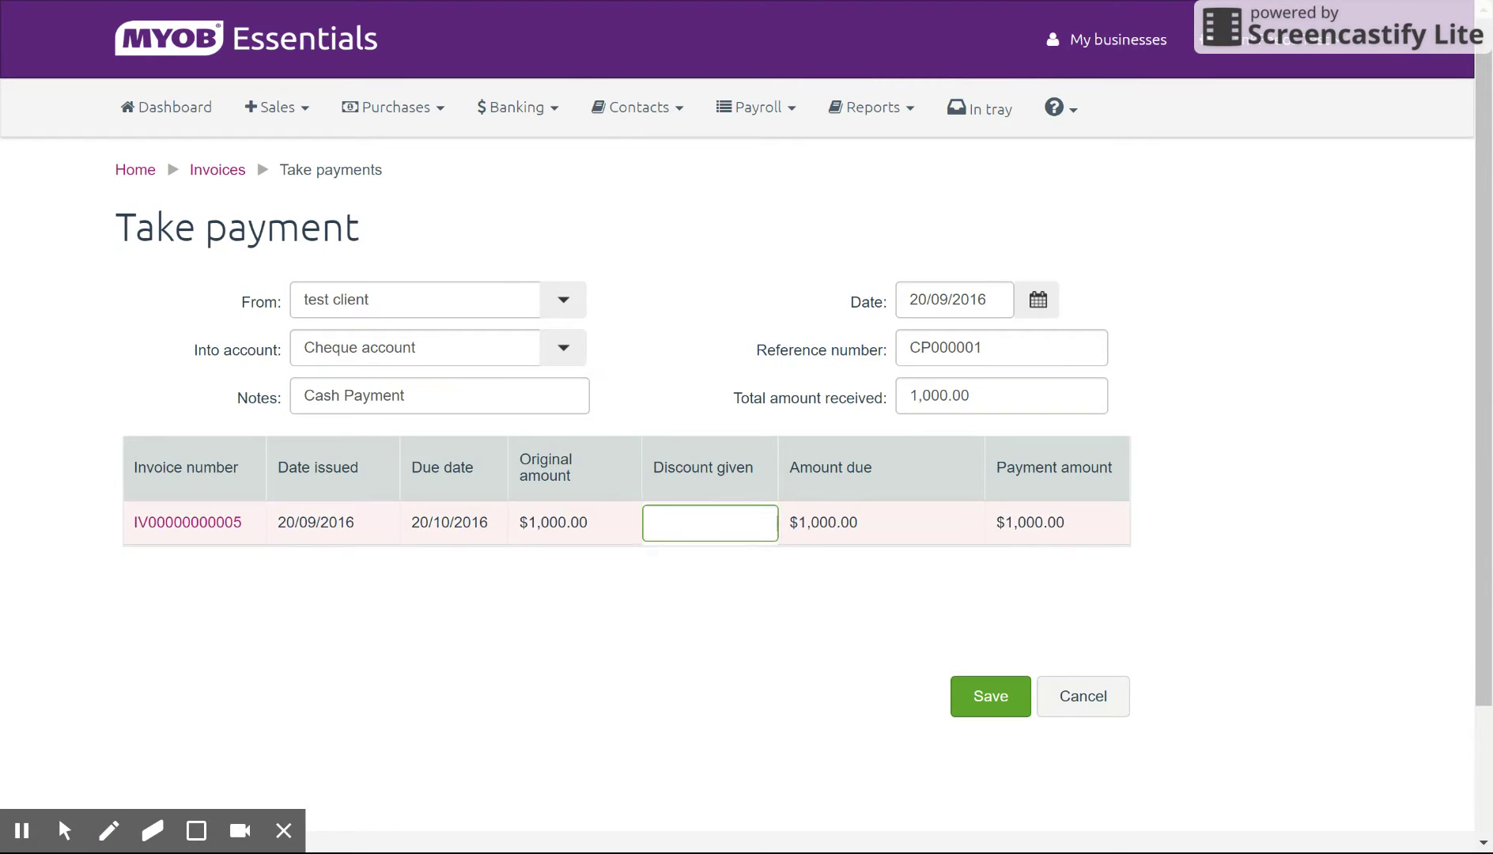
pyautogui.press('Tab')
pyautogui.press('Tab')
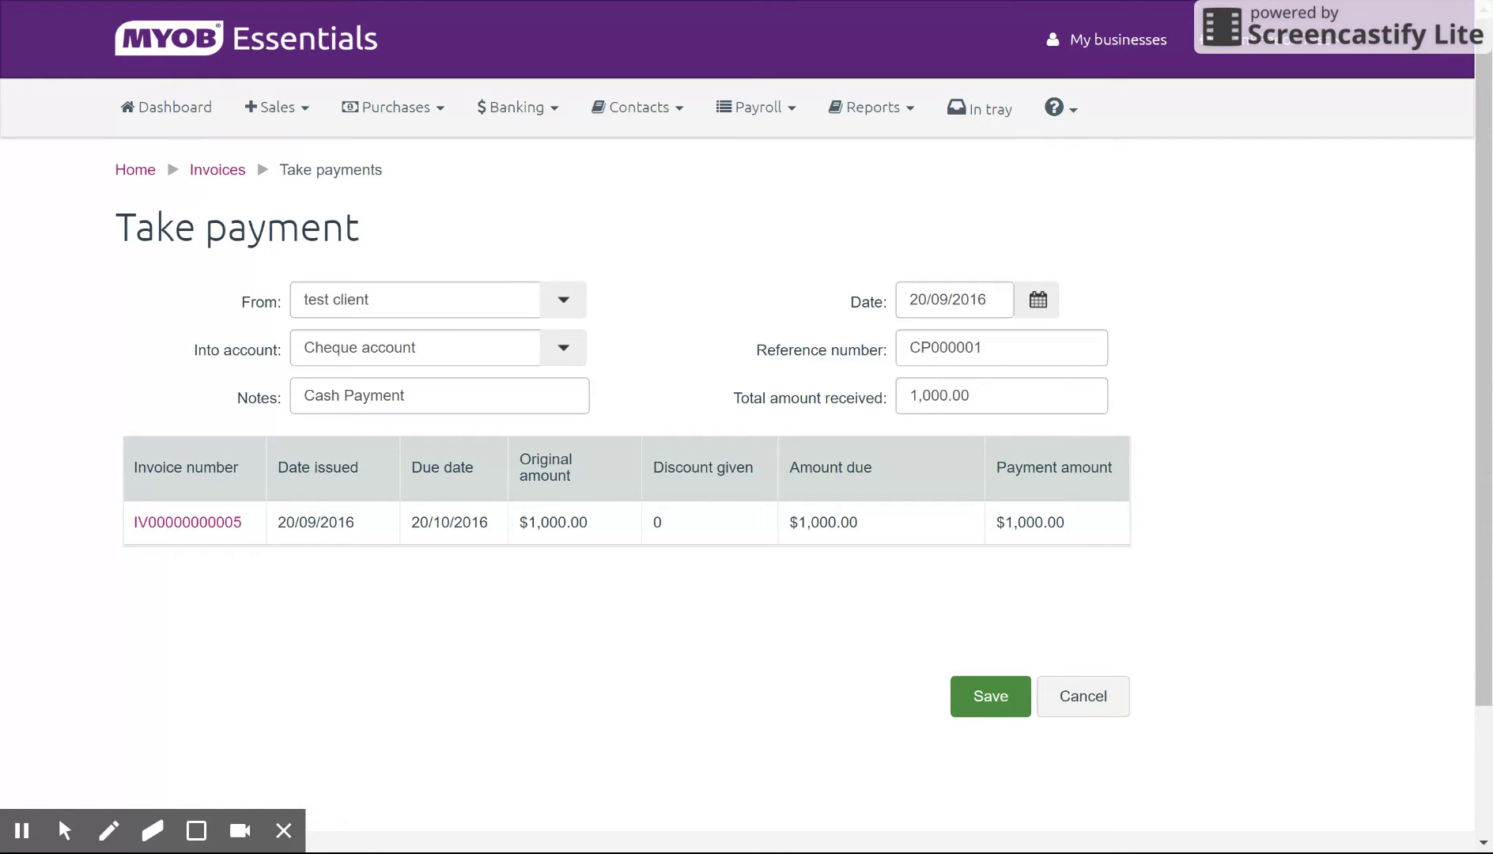
pyautogui.click(1098, 689)
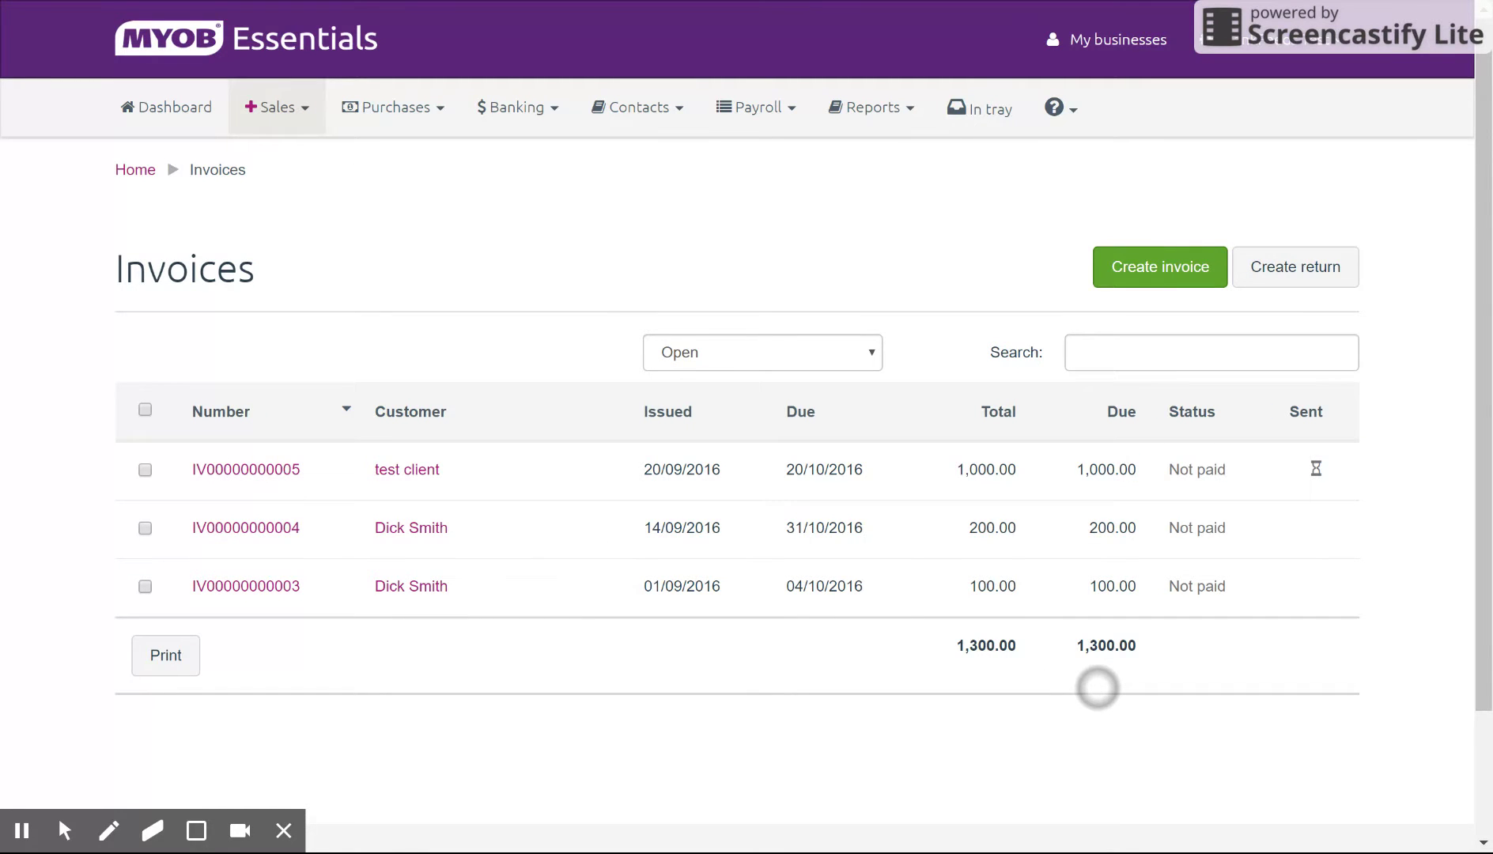
# Step: Open Banking's bank transactions and remove the existing match on the Tram tickets deposit
pyautogui.click(193, 96)
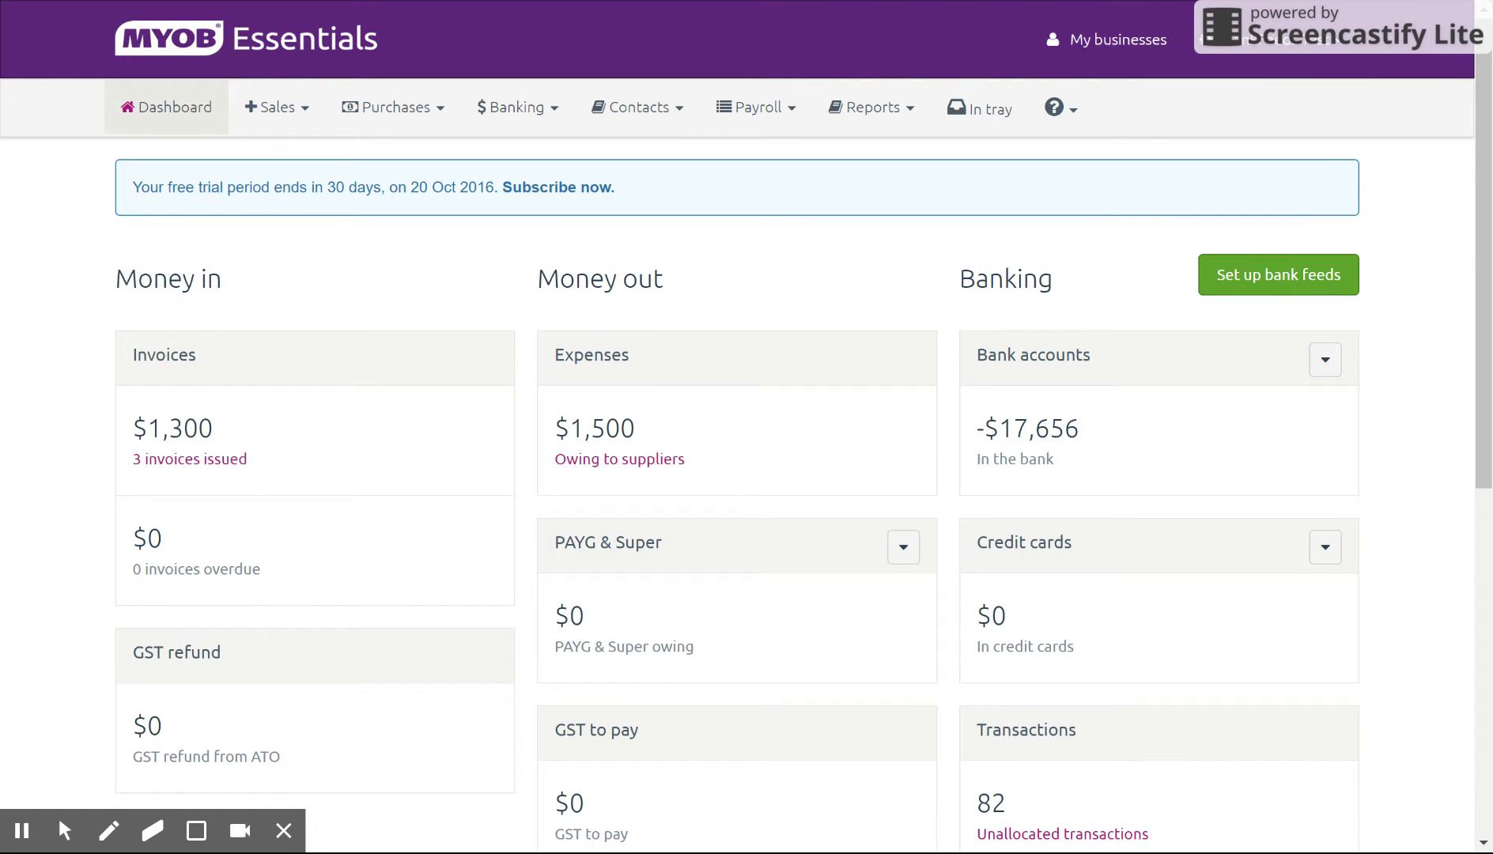
pyautogui.click(549, 111)
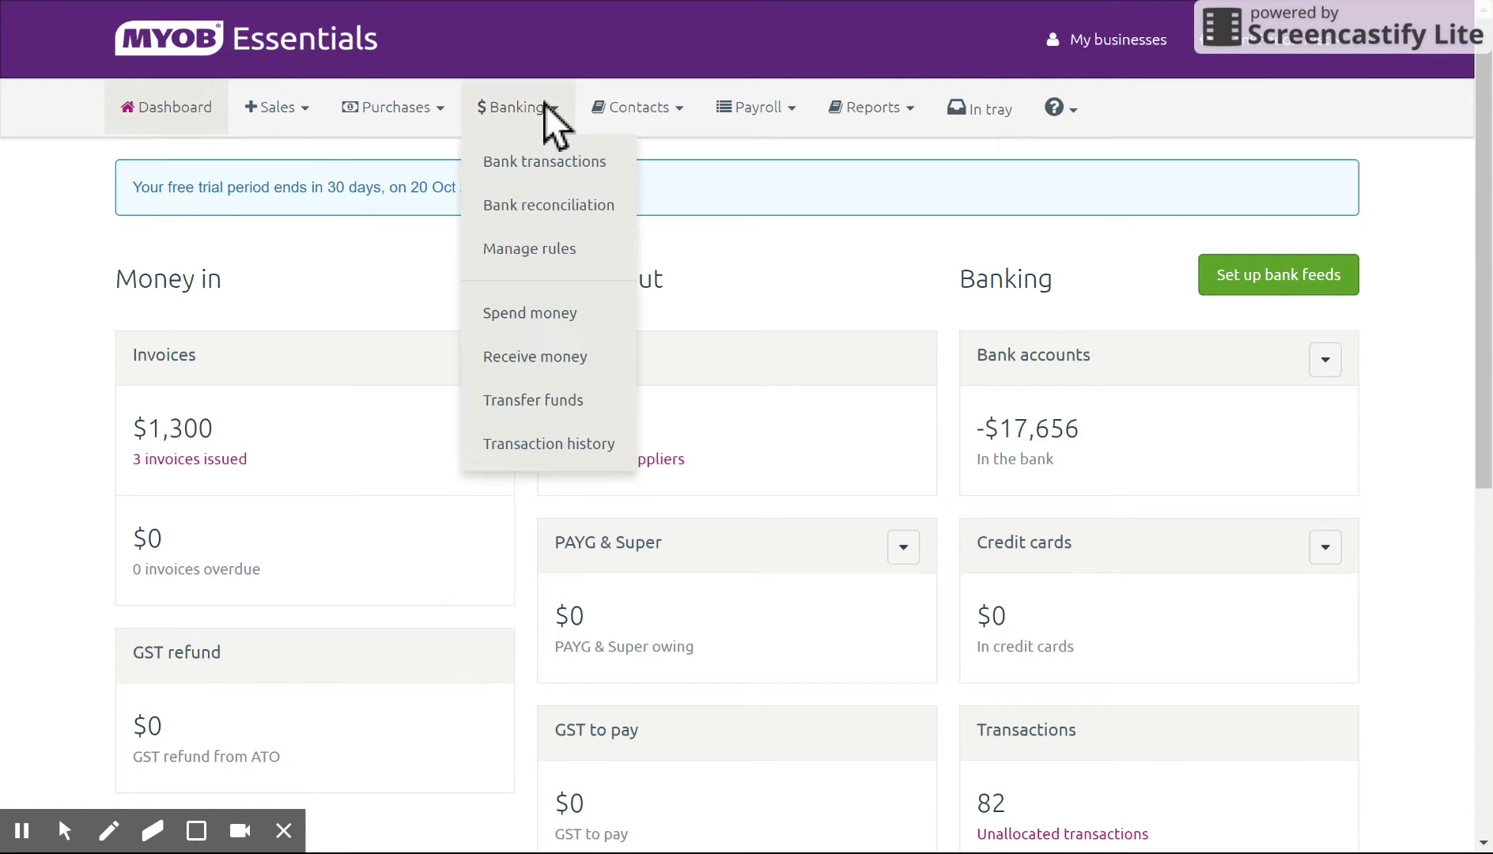
pyautogui.click(557, 162)
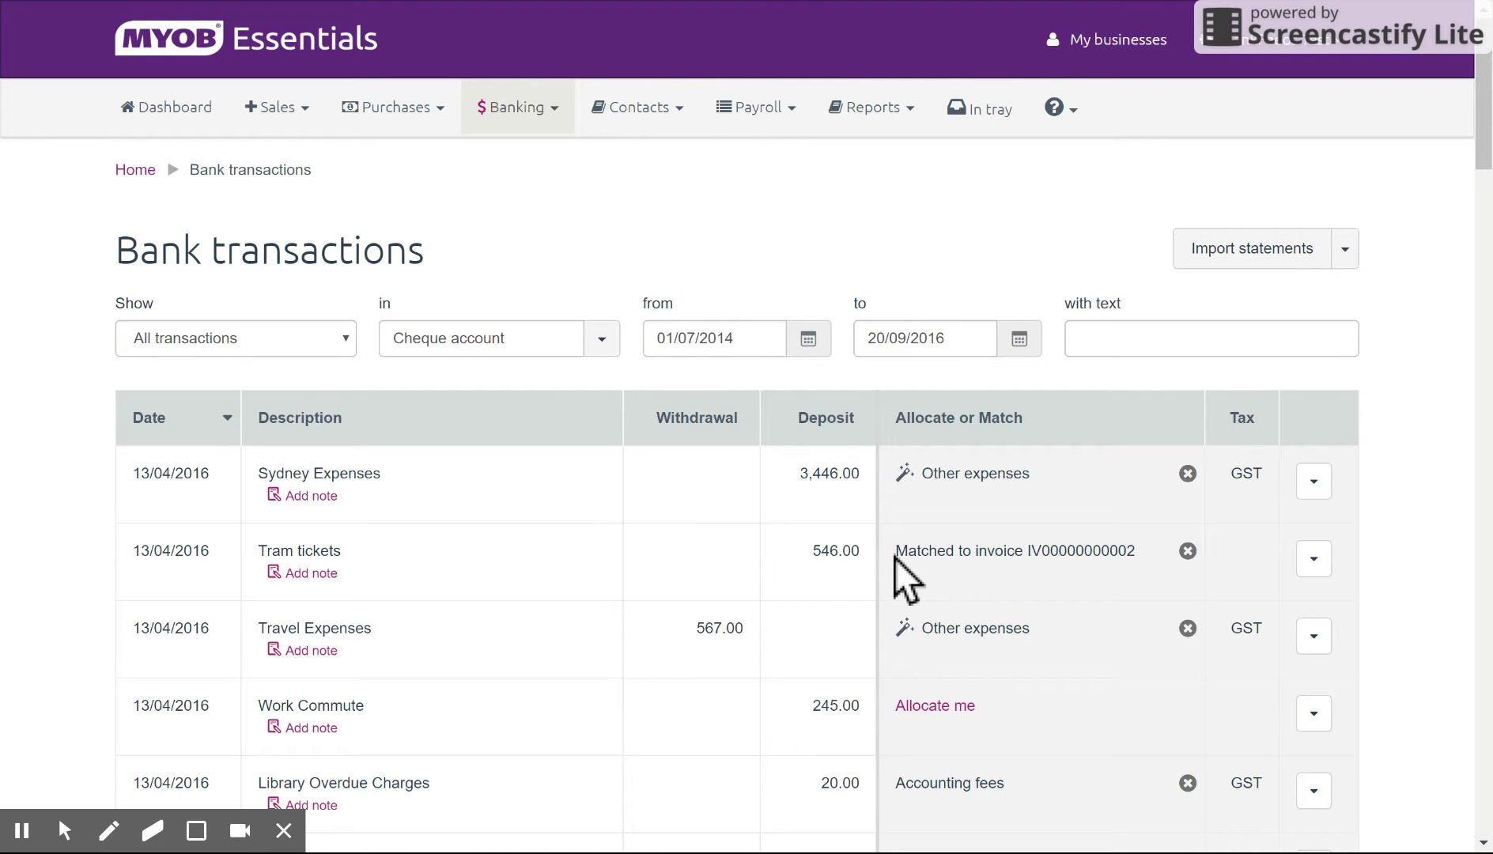
pyautogui.click(1188, 552)
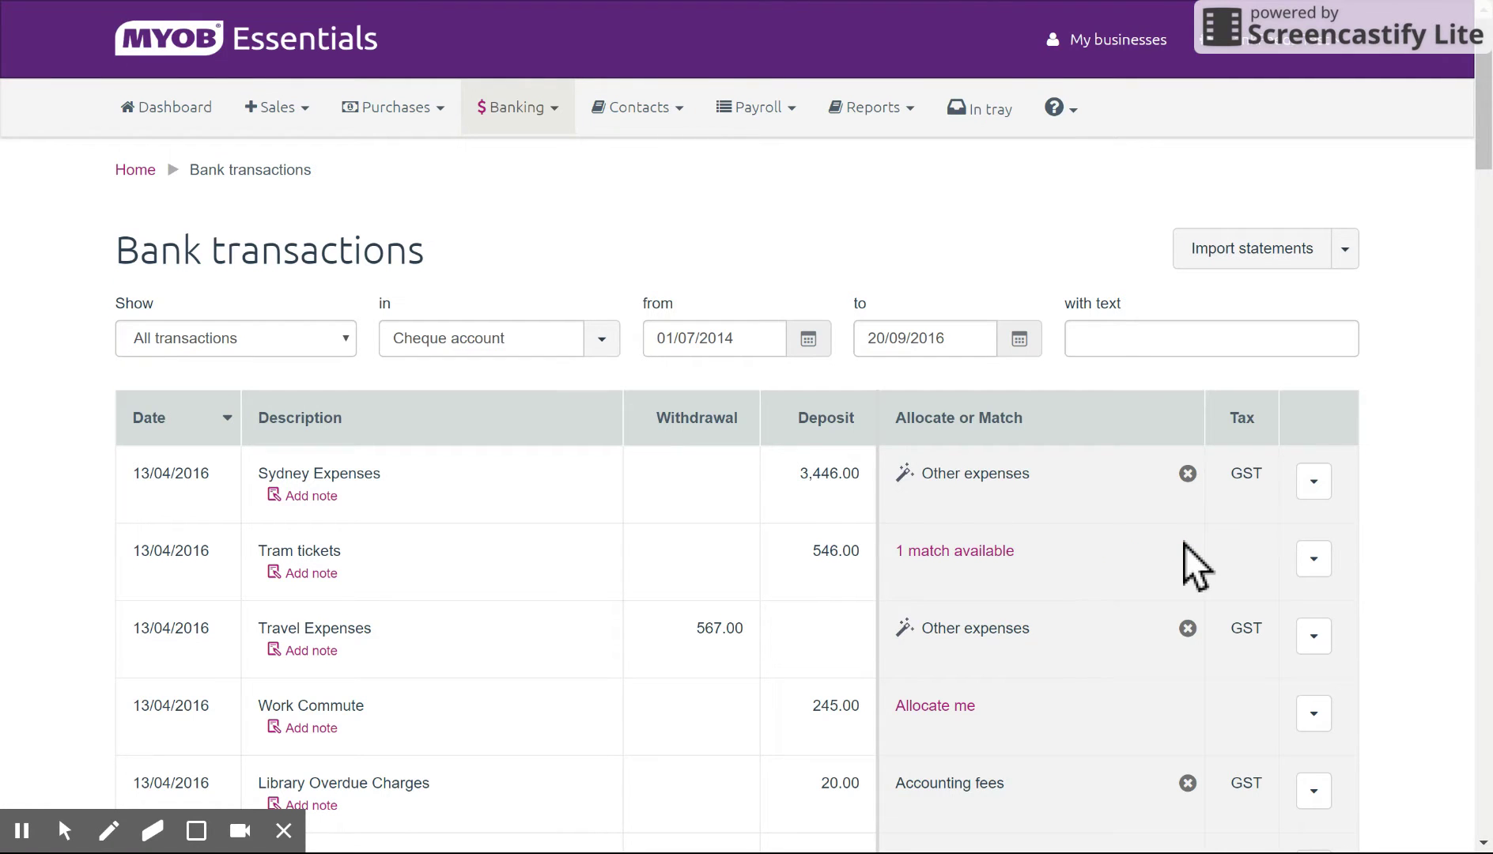
pyautogui.click(1003, 552)
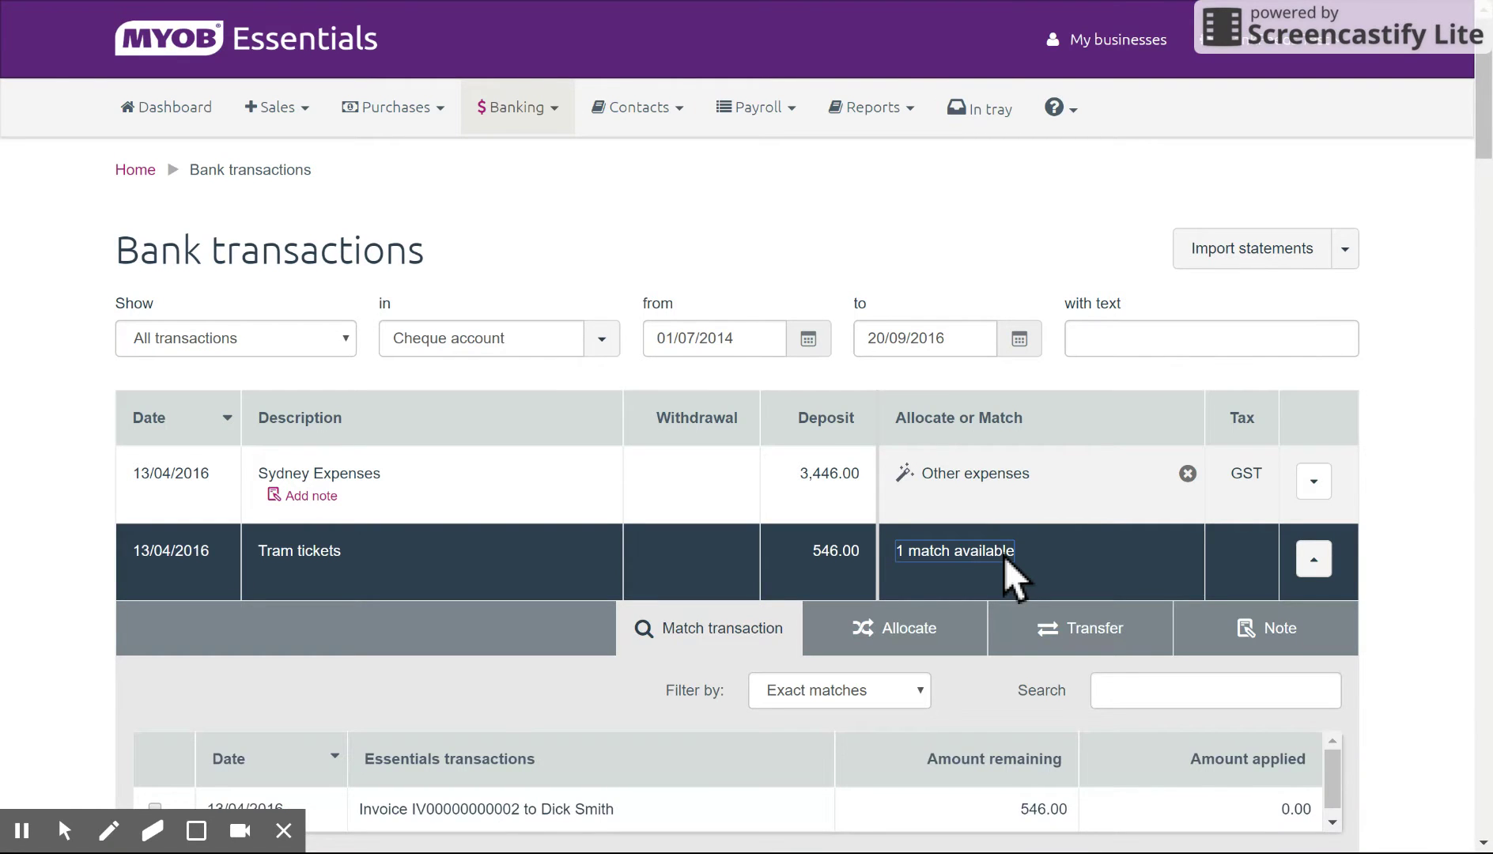
pyautogui.scroll(-2, 1006, 555)
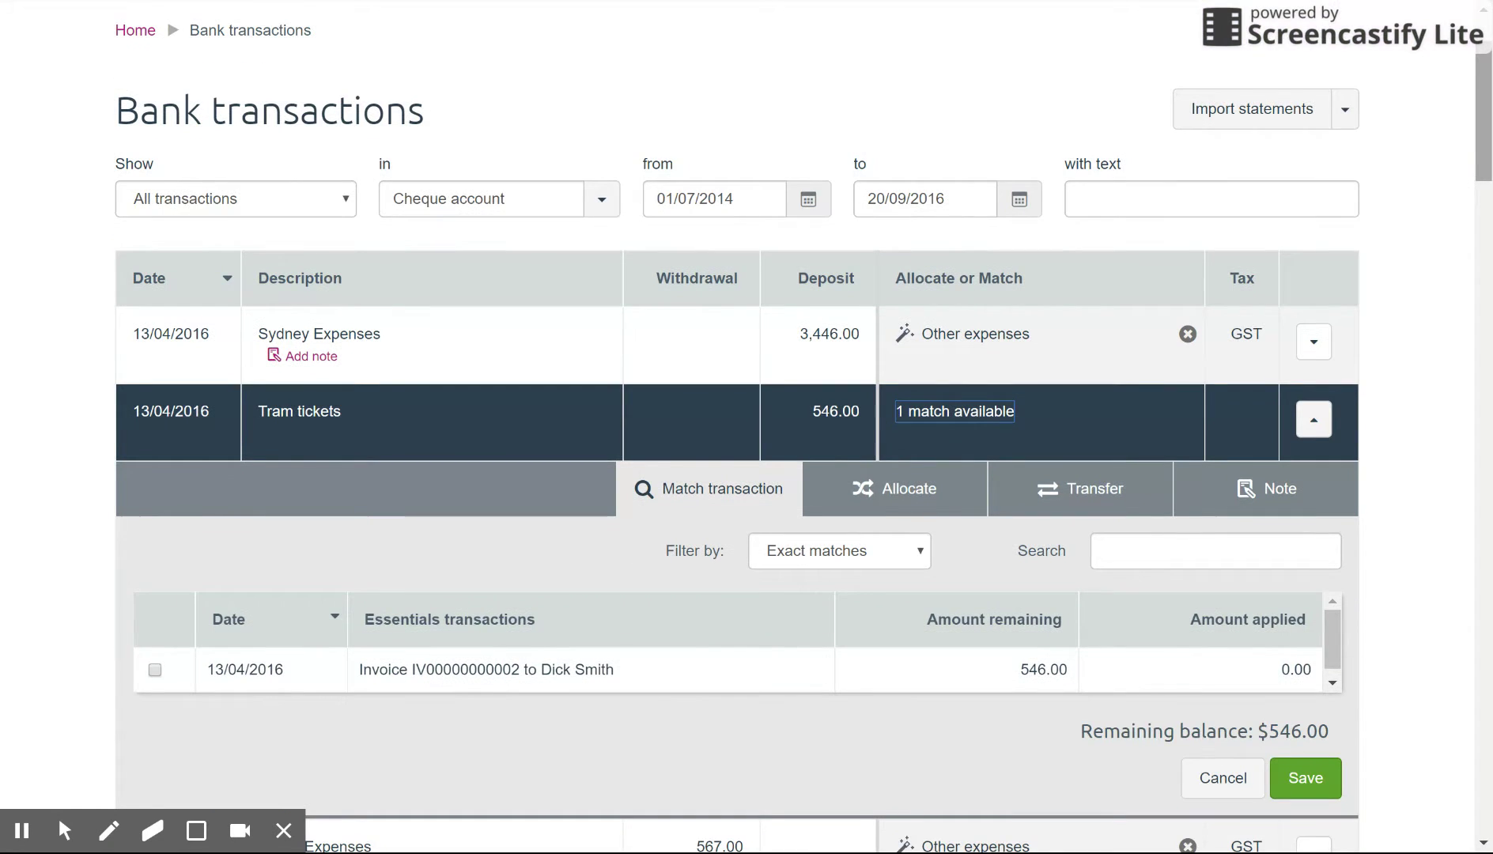
pyautogui.click(155, 670)
pyautogui.click(1305, 777)
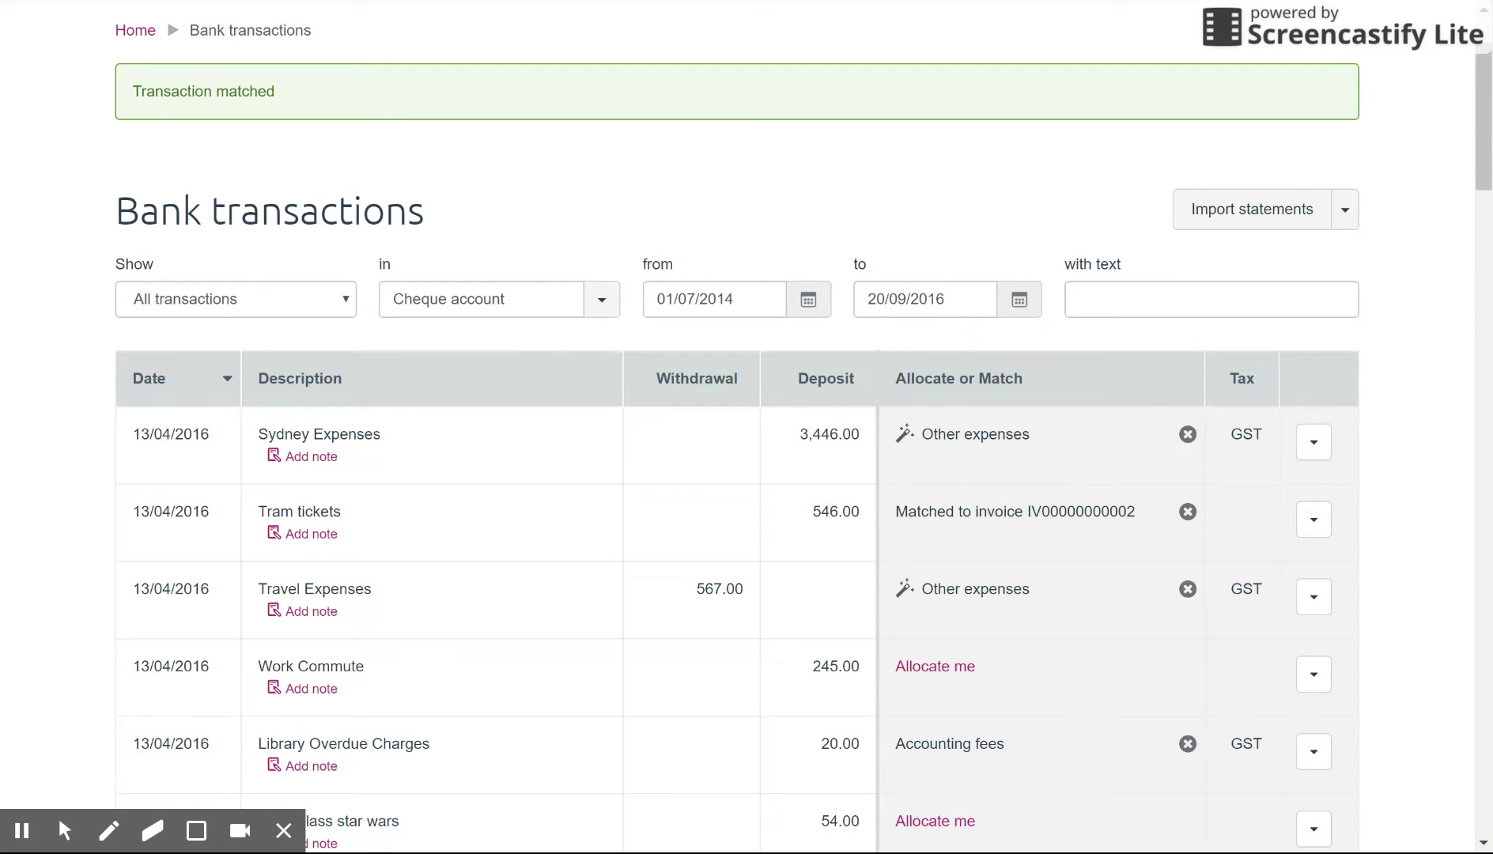
pyautogui.scroll(2, 747, 427)
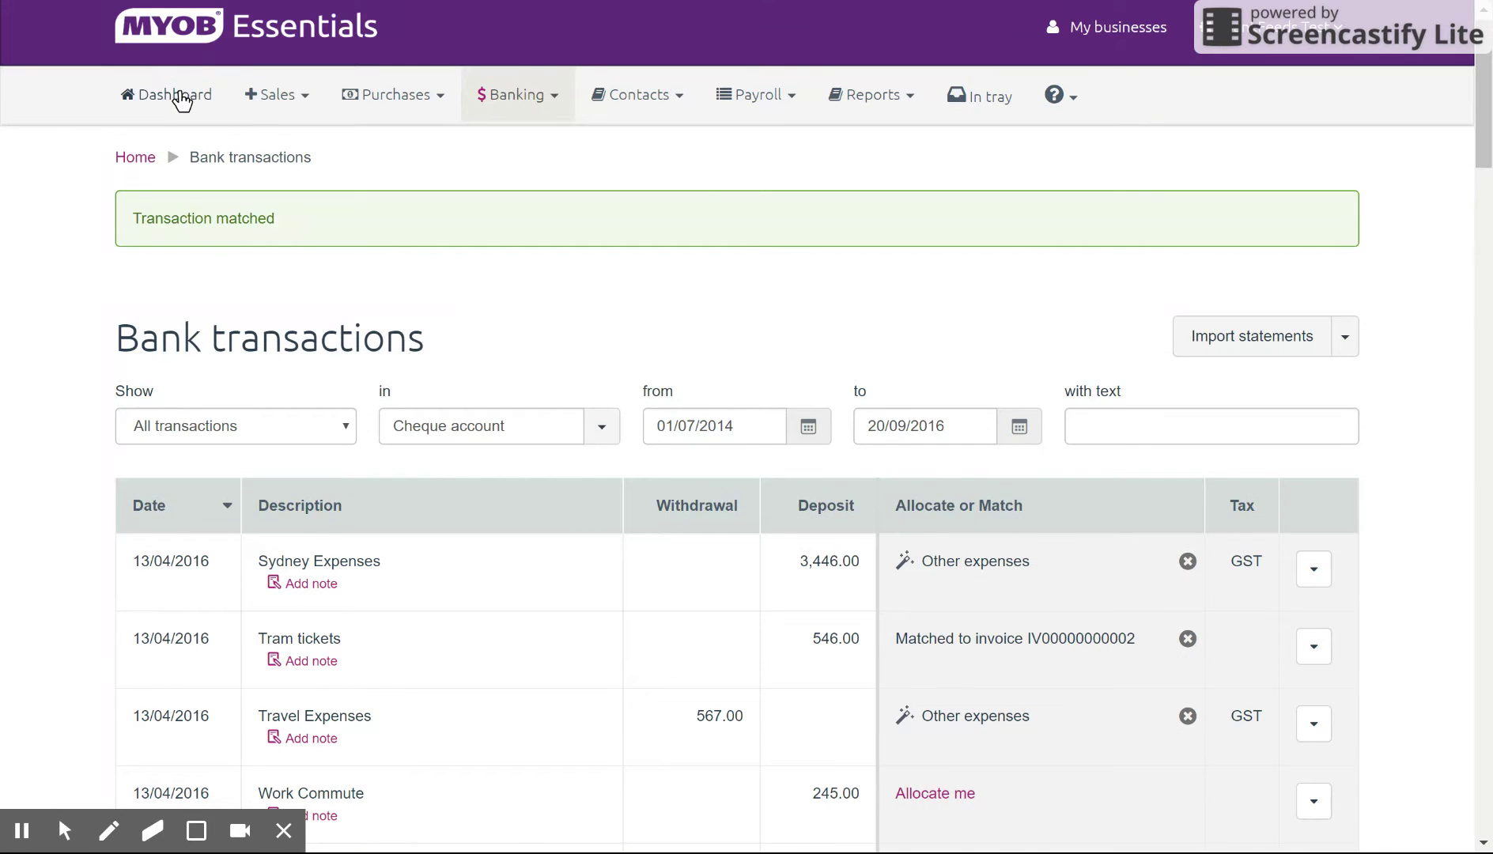
pyautogui.click(178, 95)
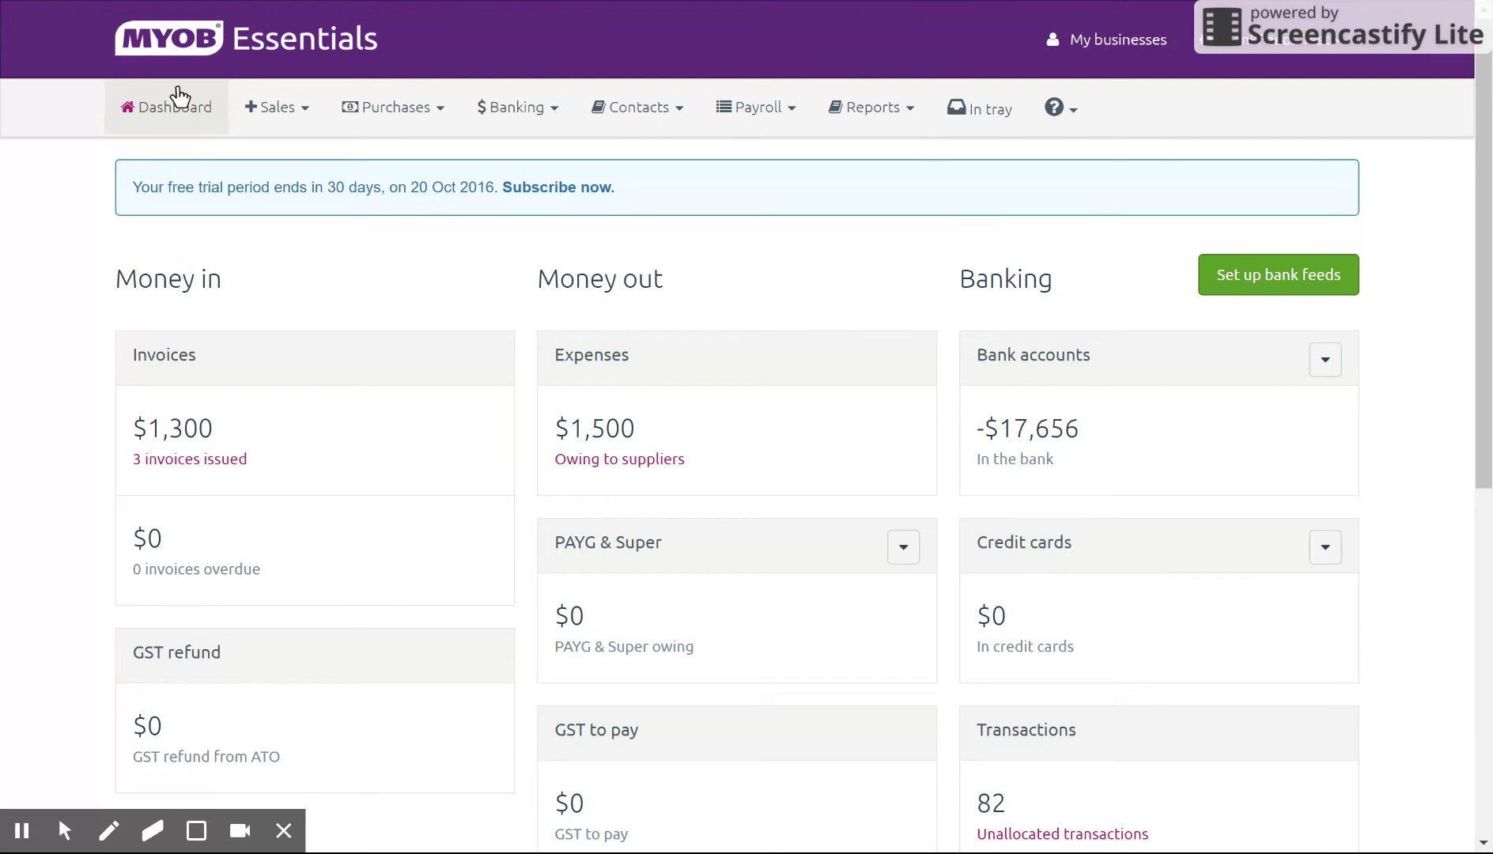
# Step: Generate the Unpaid Invoices report from Reports > All reports, then return to the dashboard
pyautogui.click(899, 109)
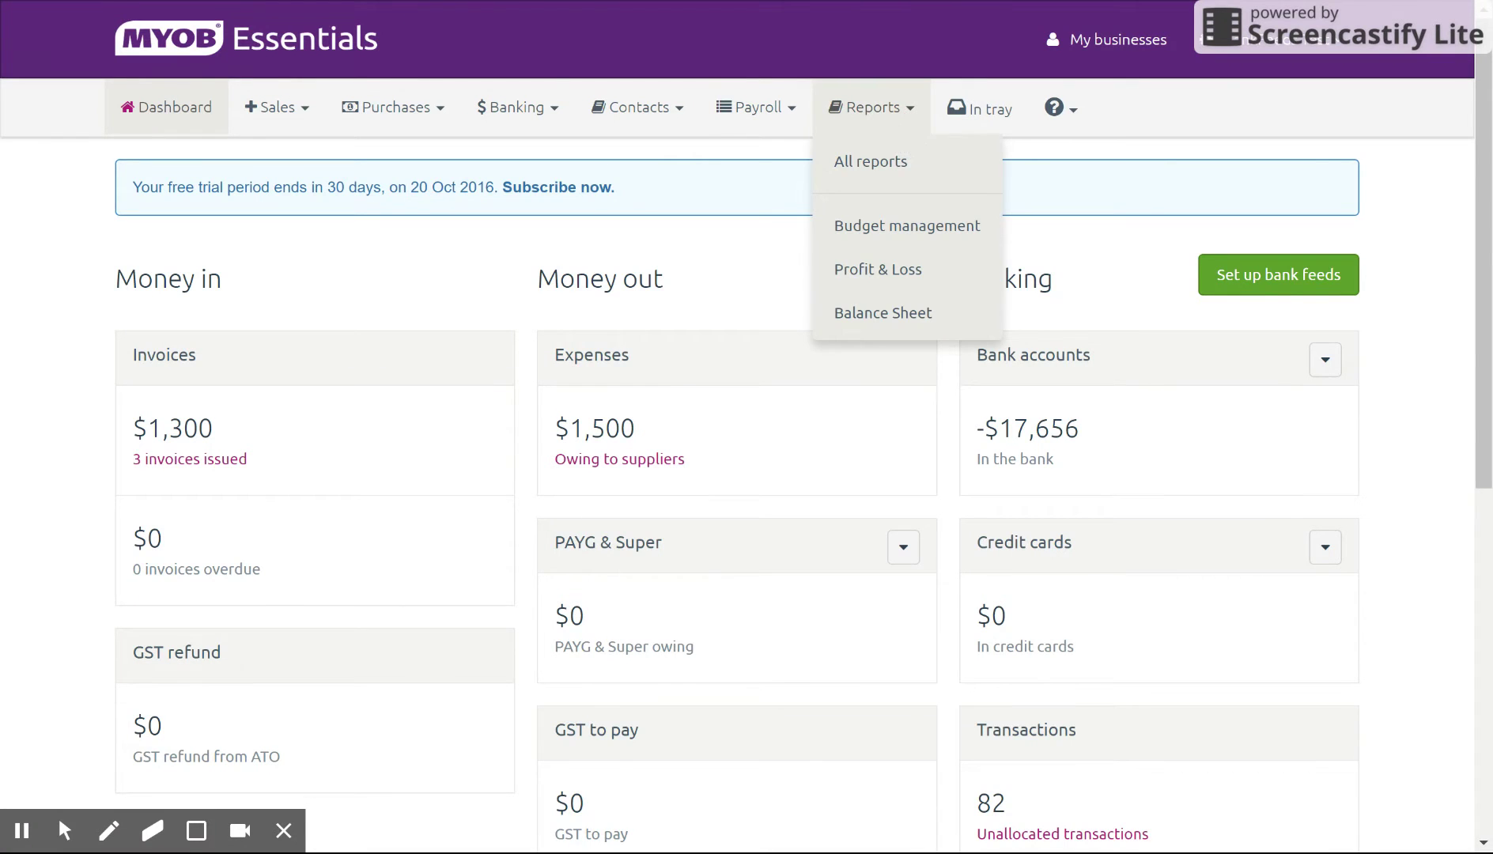
pyautogui.click(940, 159)
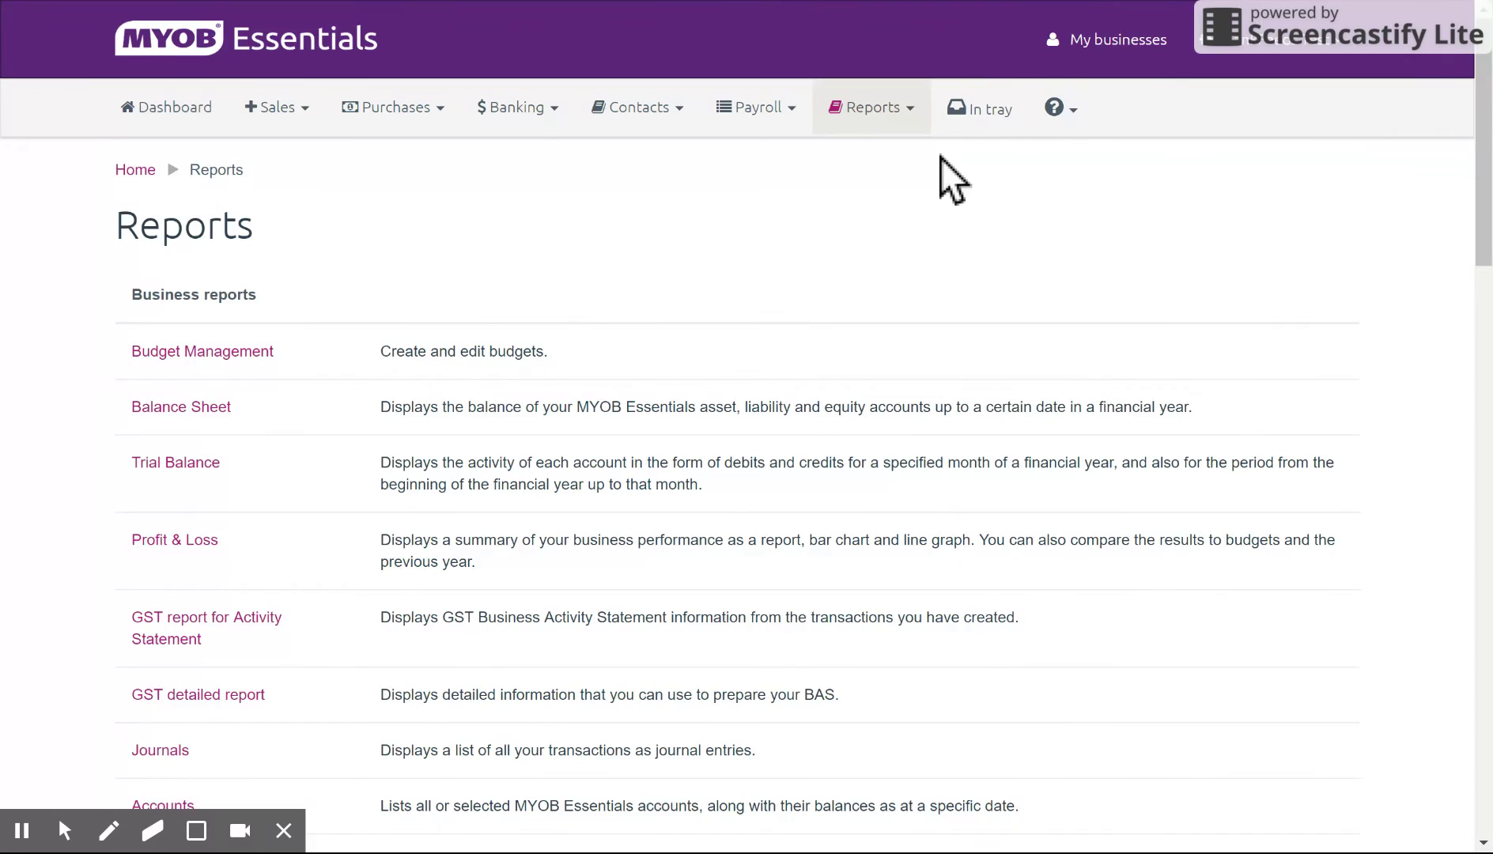
pyautogui.moveTo(1484, 170); pyautogui.dragTo(1444, 570)
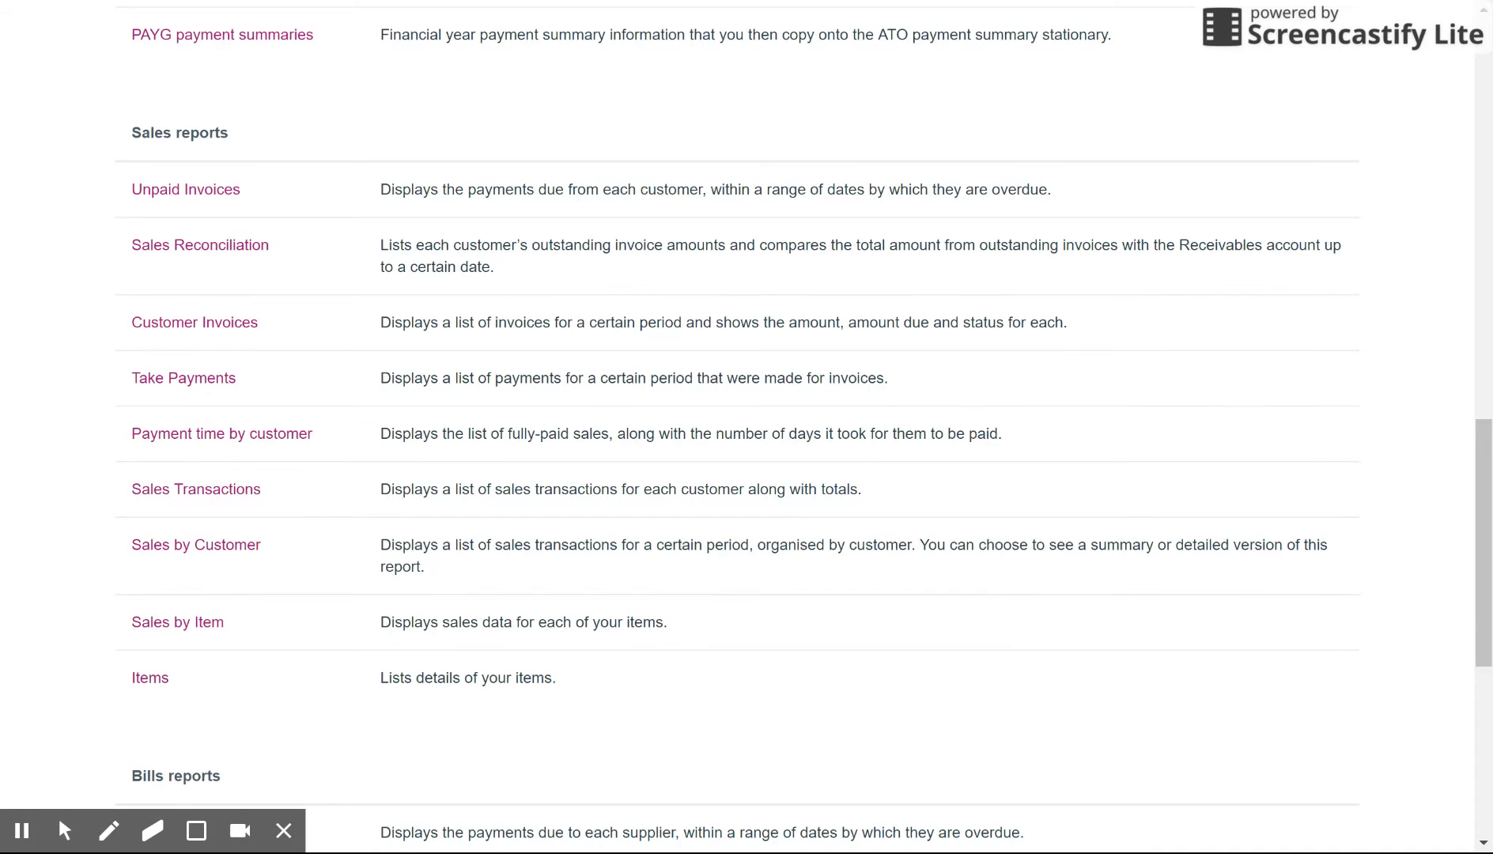
pyautogui.click(207, 191)
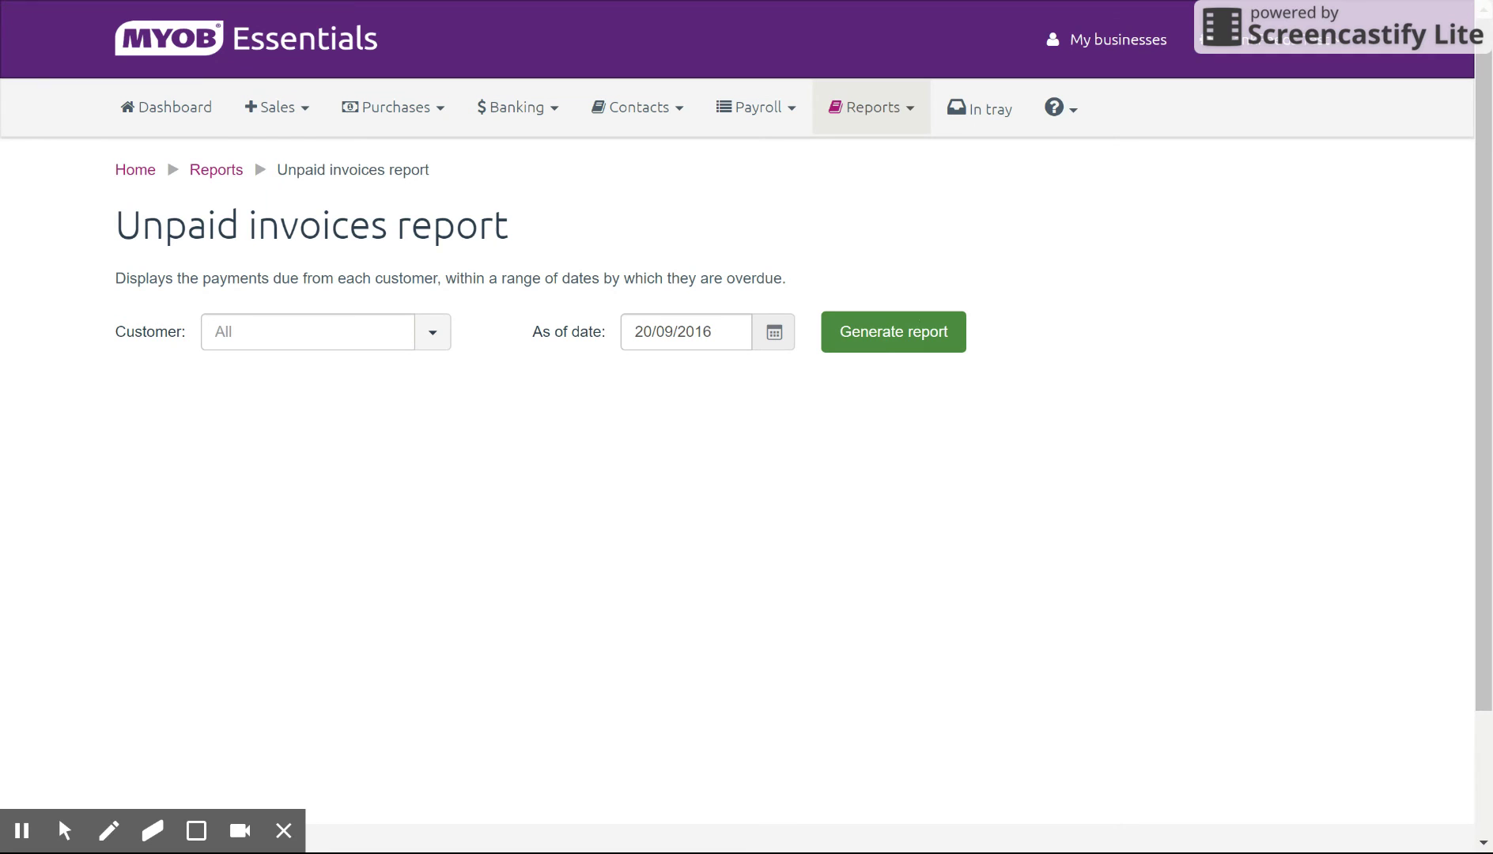
pyautogui.click(893, 331)
pyautogui.click(183, 115)
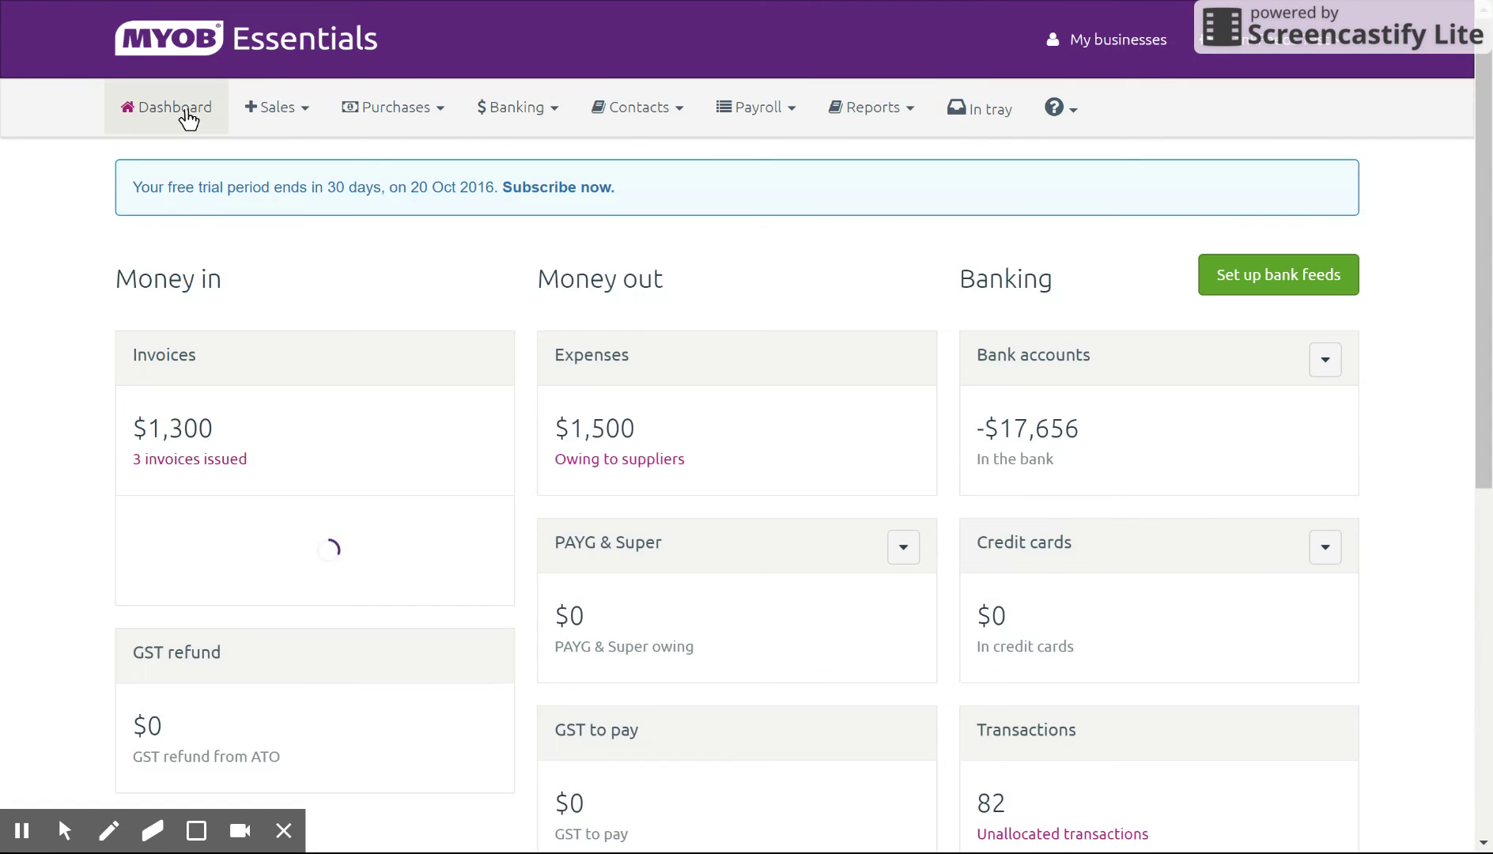